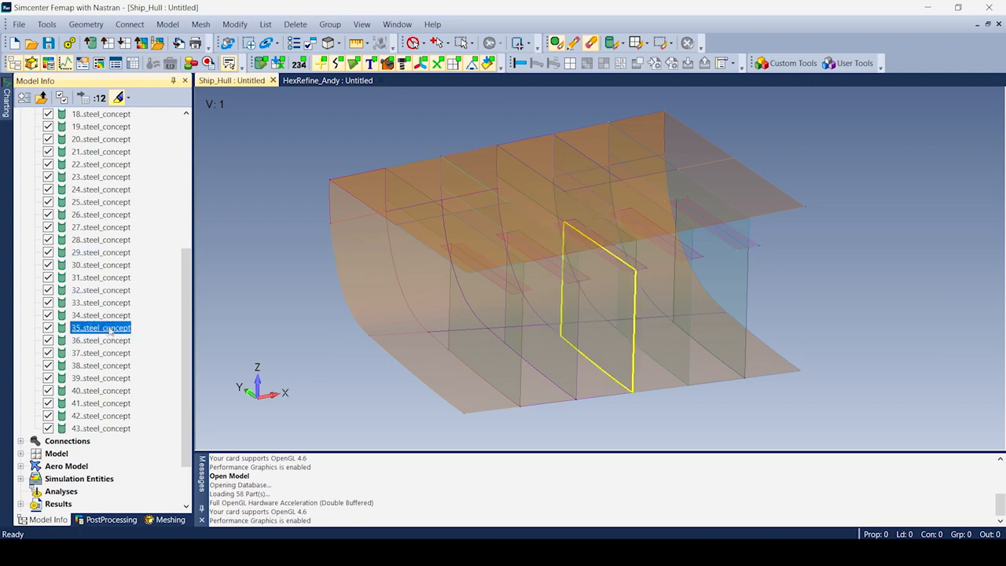
Turn off highlighting of the selected entities in the model tree and collapse its Geometry branch.
drag(186, 252, 168, 118)
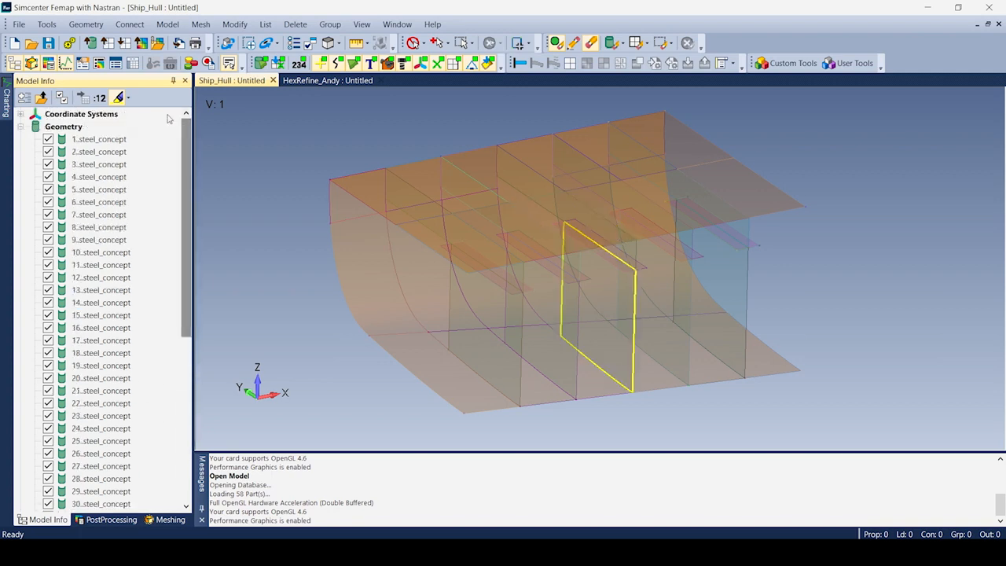
click(118, 97)
click(20, 127)
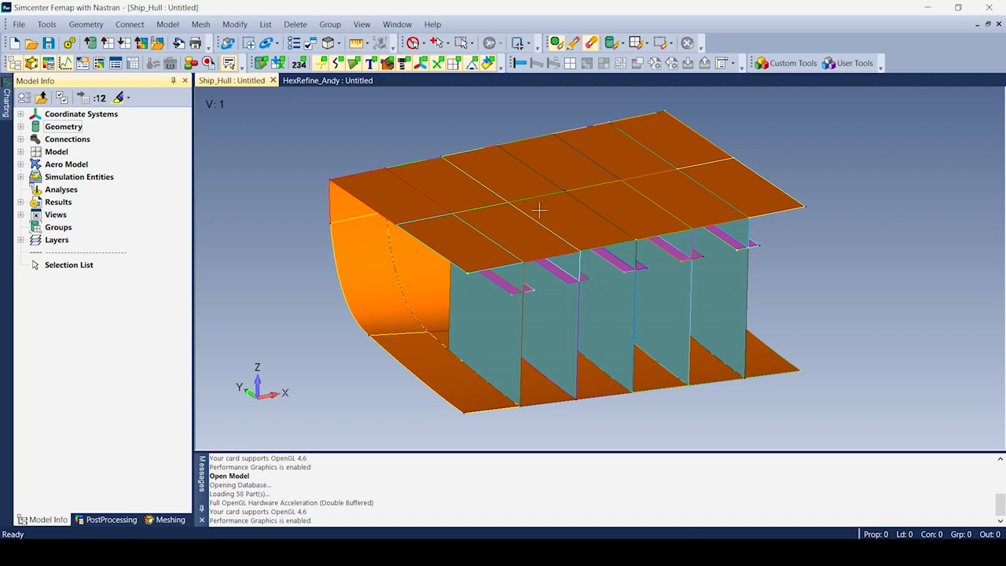
Open the Mesh Control Explorer and display the hull's paired edges, followed by its unpaired free edges.
click(165, 519)
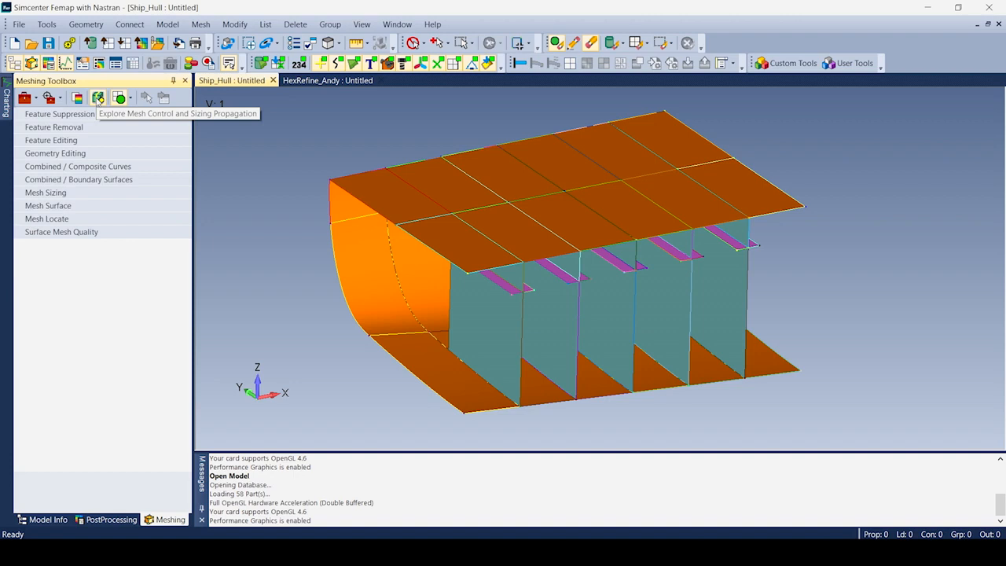
click(98, 97)
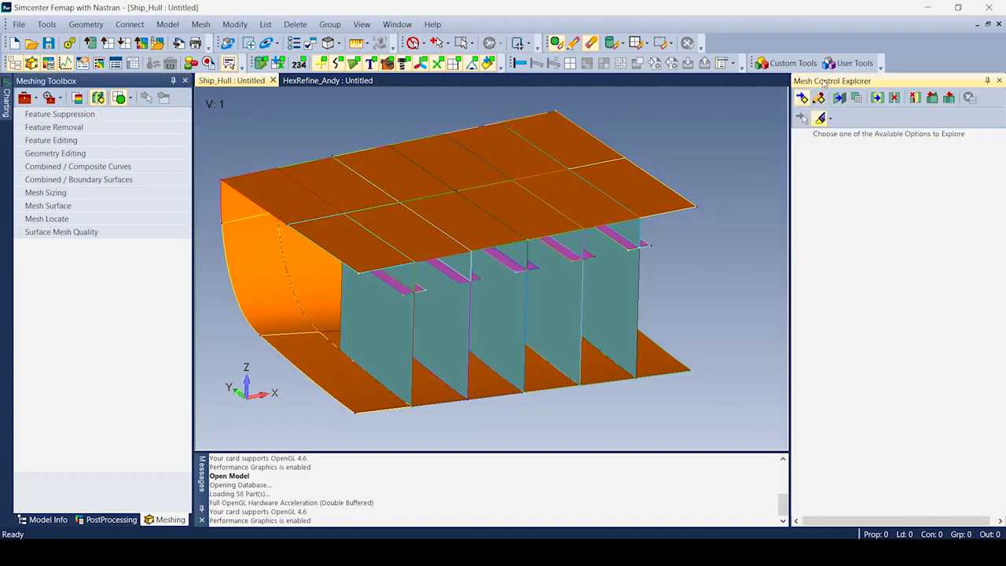
click(877, 98)
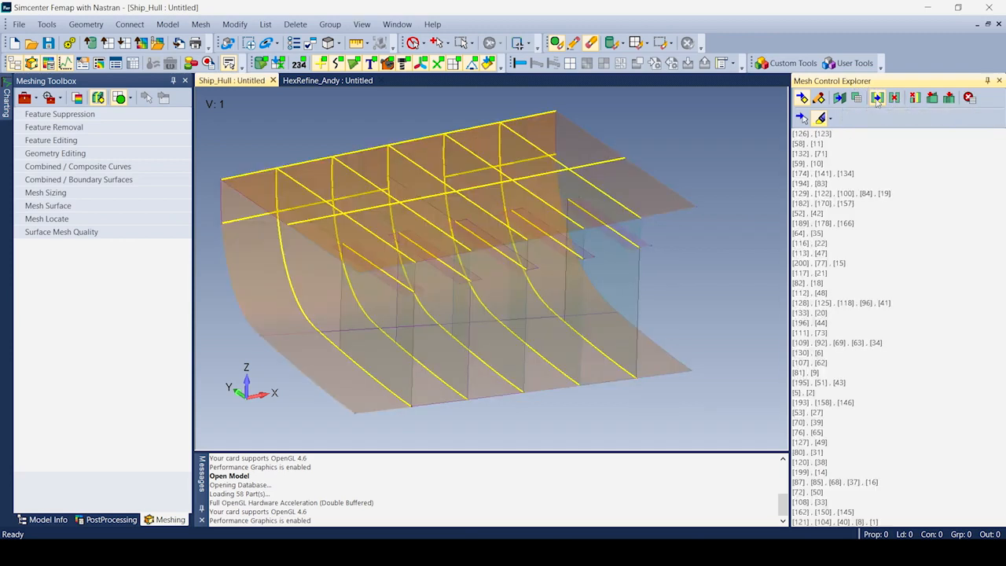
click(895, 98)
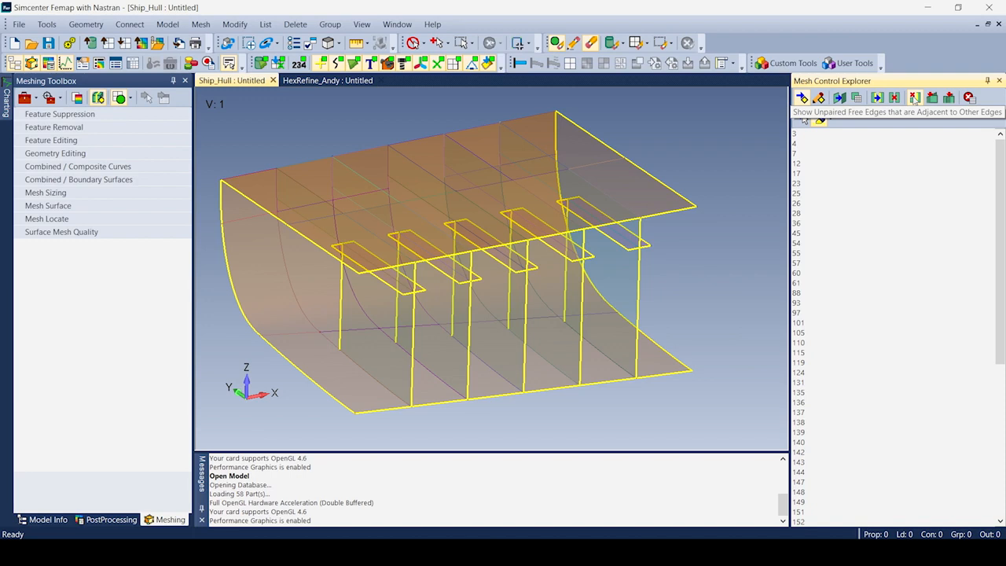
Show the unpaired free edges adjacent to other edges, inspect an edge pair, and imprint points on all listed pairs.
click(915, 98)
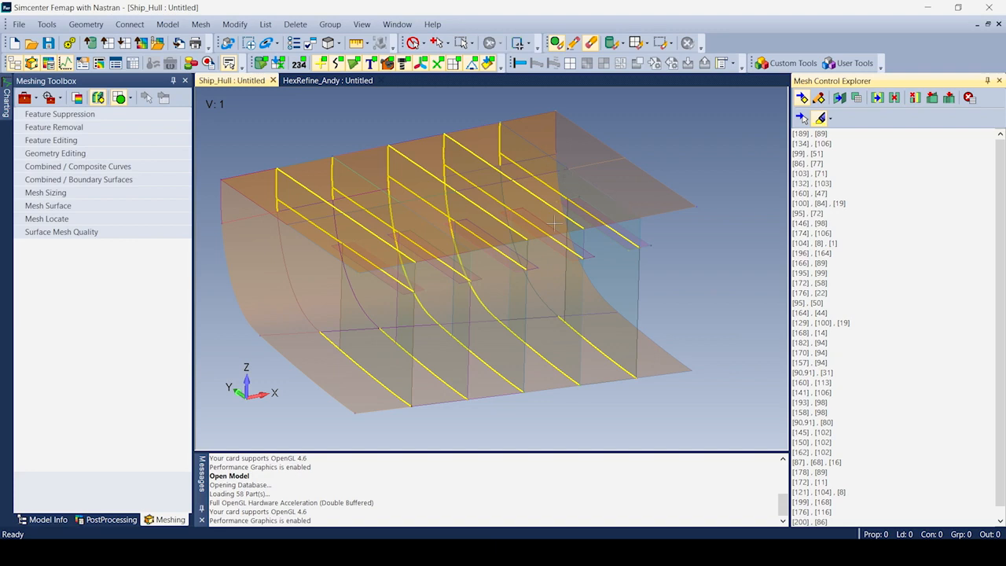
click(822, 145)
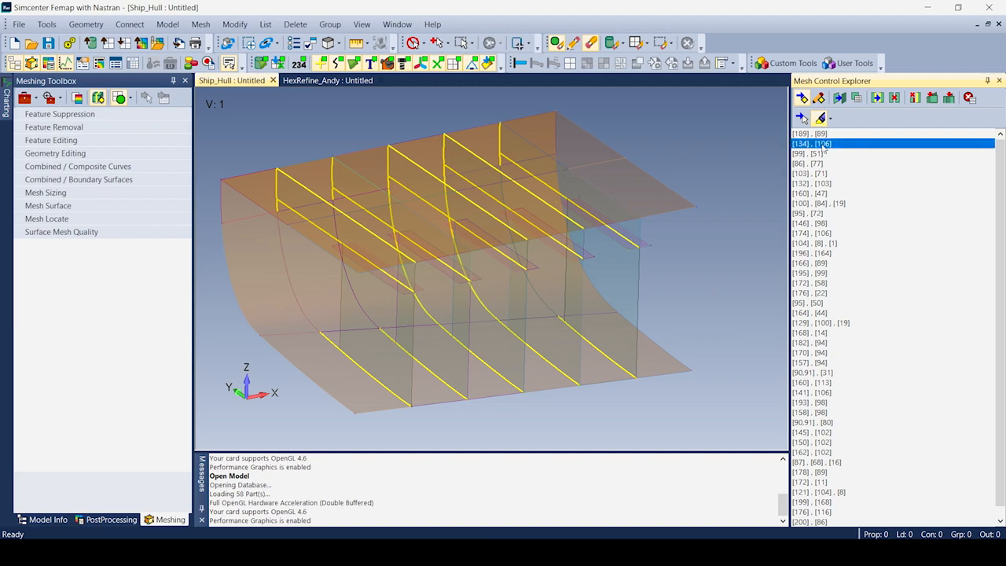
click(821, 174)
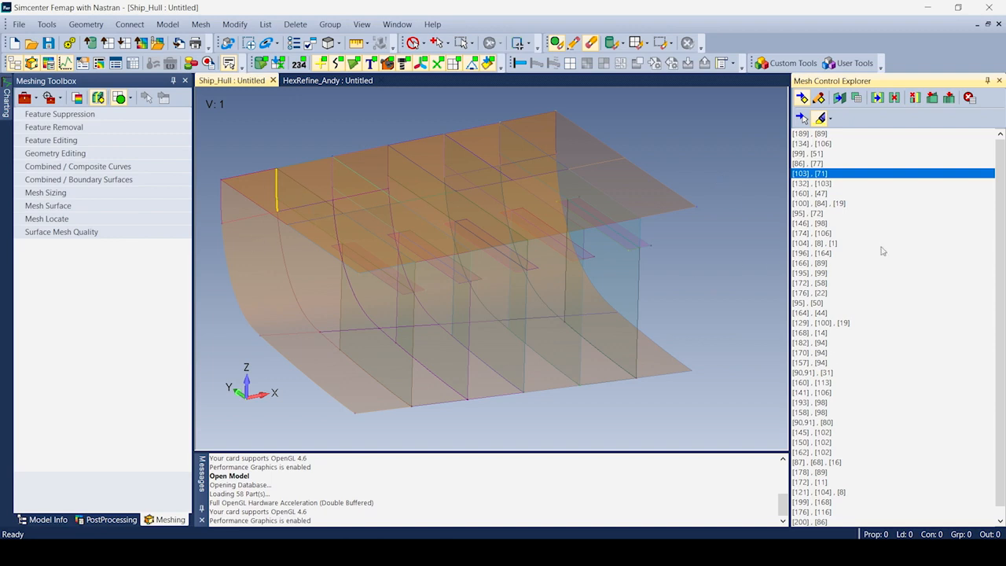
right_click(830, 177)
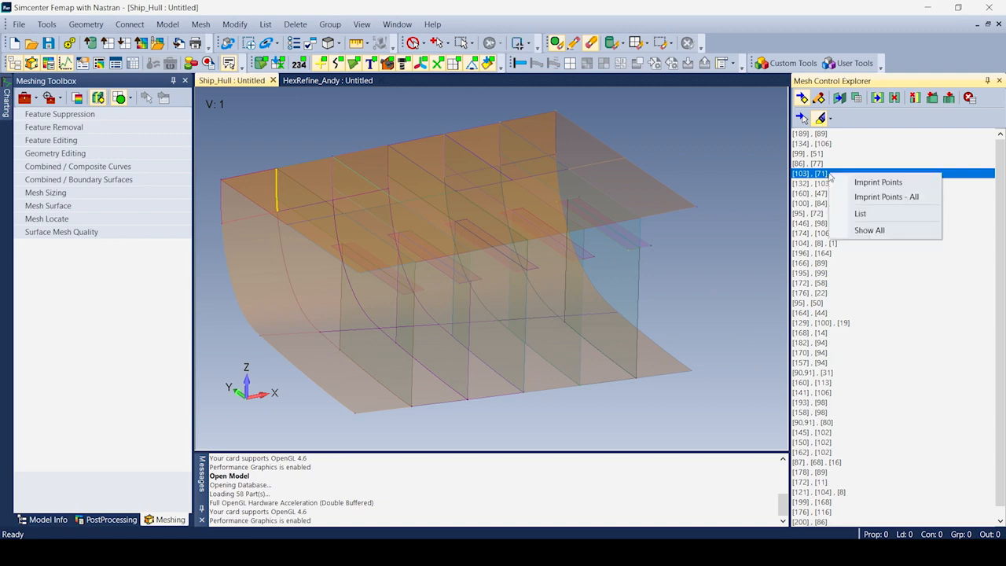
click(864, 199)
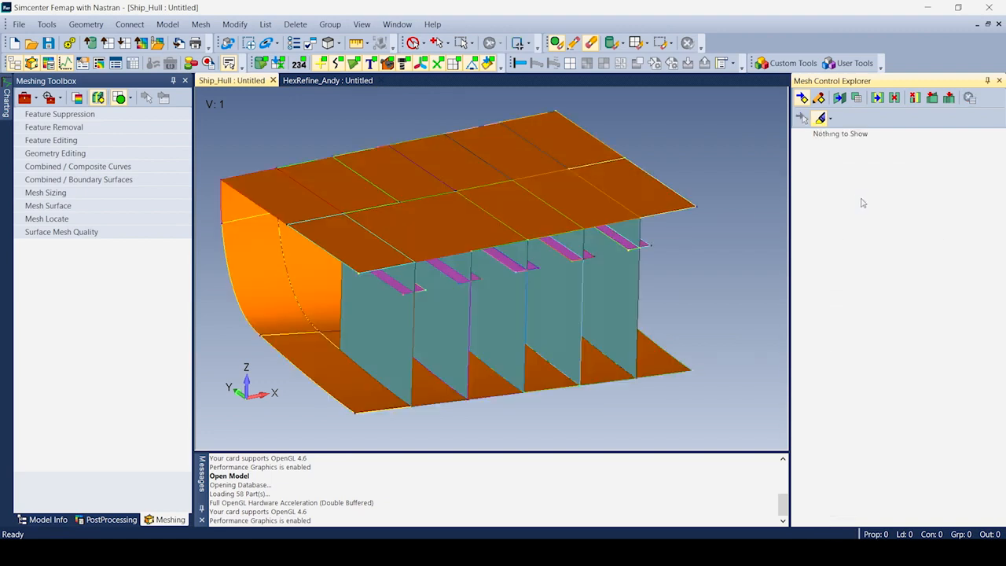
Recheck the unpaired free edges and those adjacent to other edges, and close the Mesh Control Explorer.
click(896, 97)
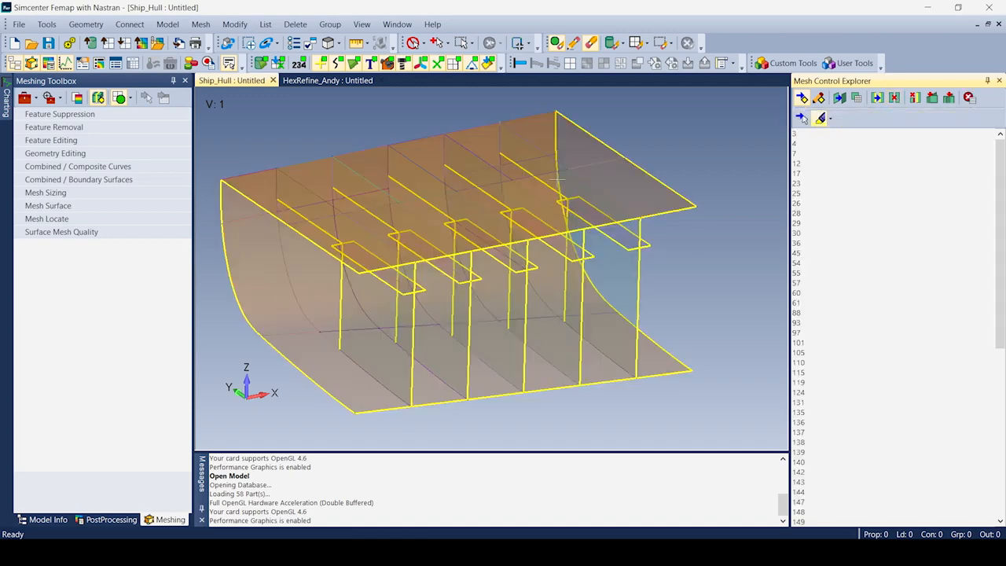
mouse_move(496, 317)
middle_down()
mouse_move(521, 280)
mouse_move(463, 314)
mouse_move(478, 324)
mouse_move(484, 314)
middle_up()
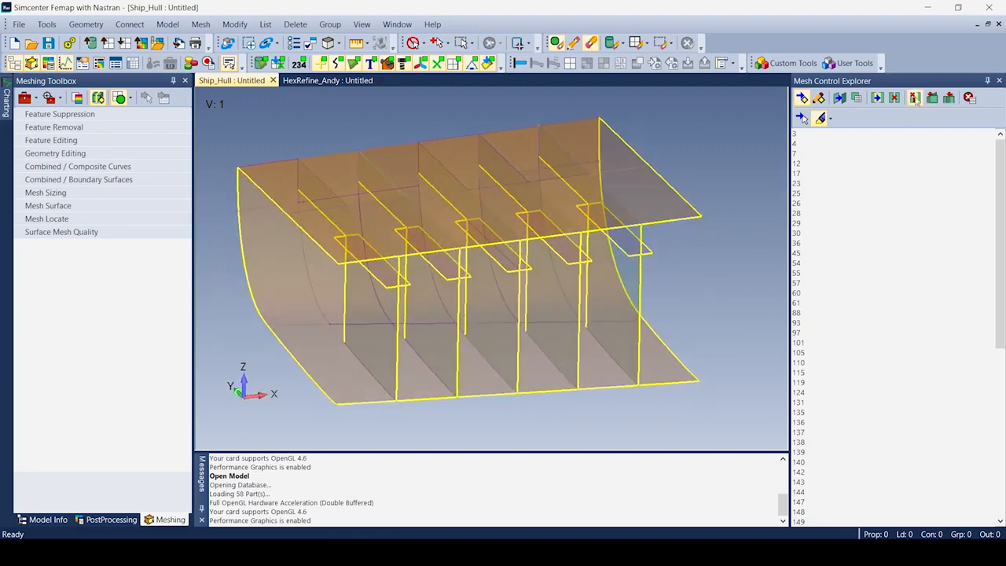
click(917, 98)
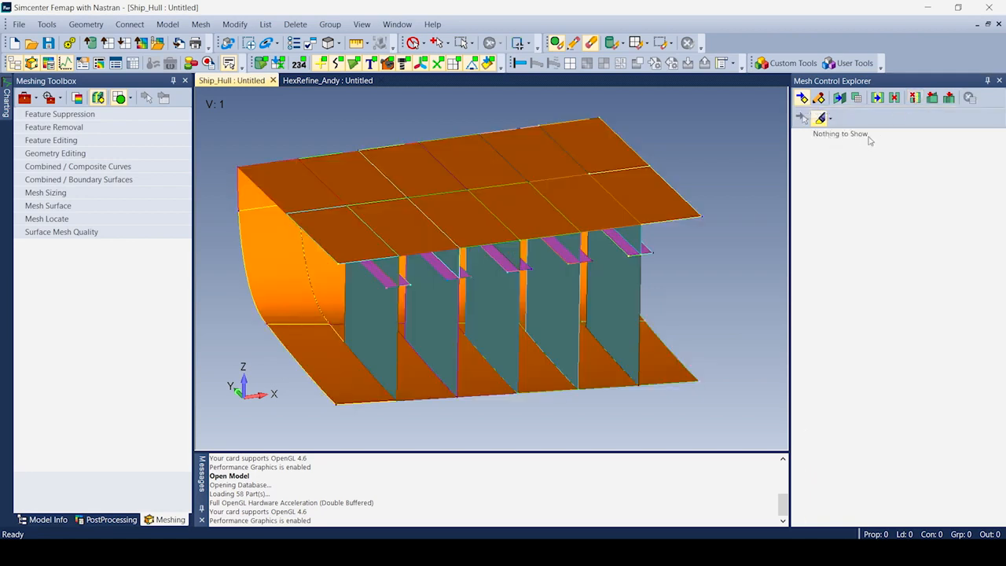
click(999, 81)
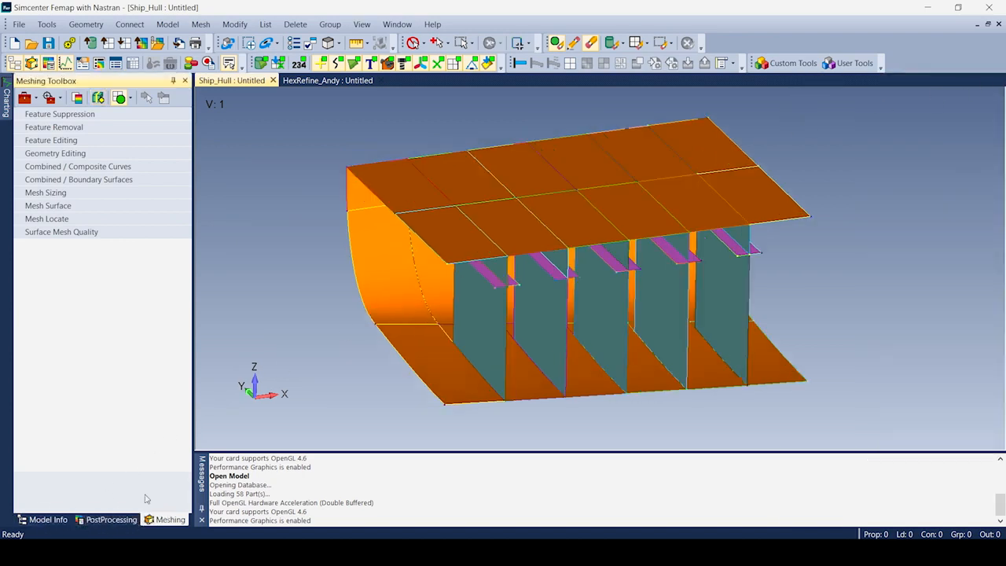
Free-mesh all hull surfaces with connected sizing, using a mesh size calculated from all surfaces.
click(60, 206)
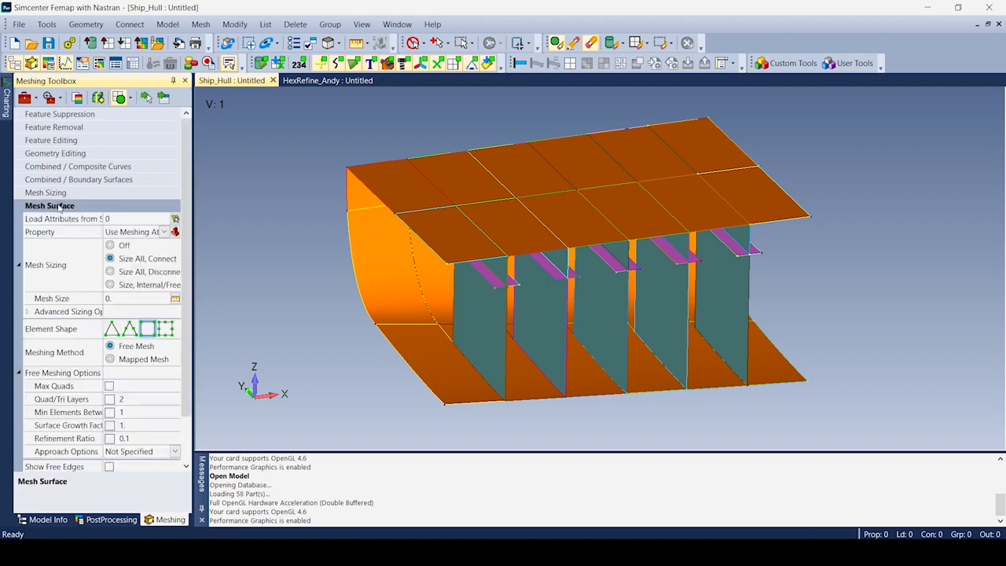
click(174, 299)
click(582, 491)
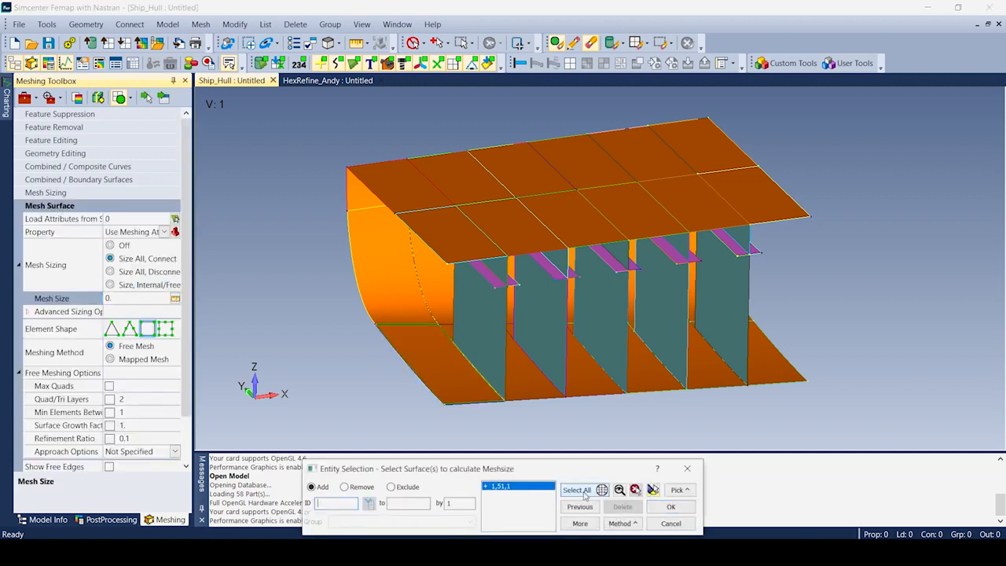
click(670, 507)
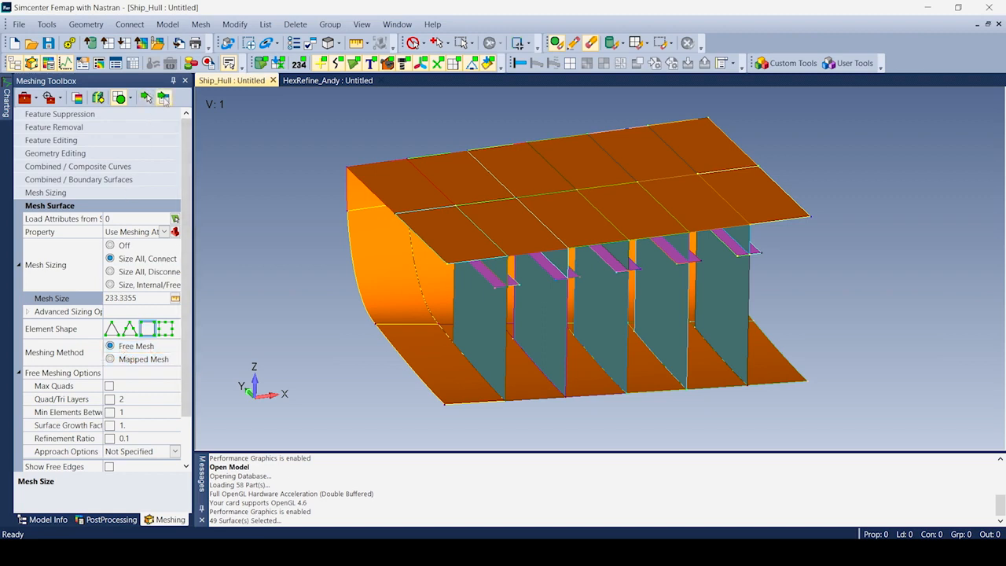
click(163, 98)
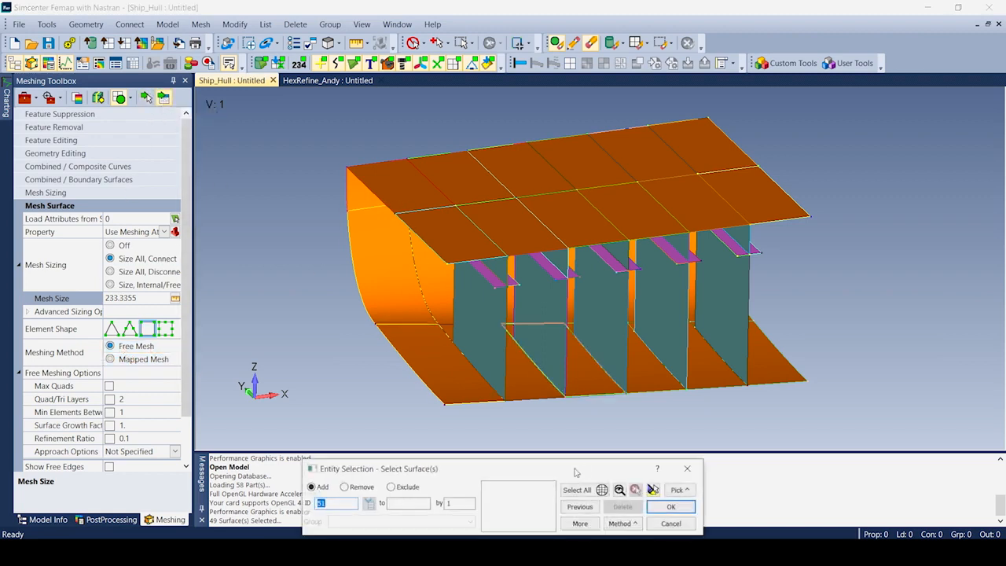
click(671, 507)
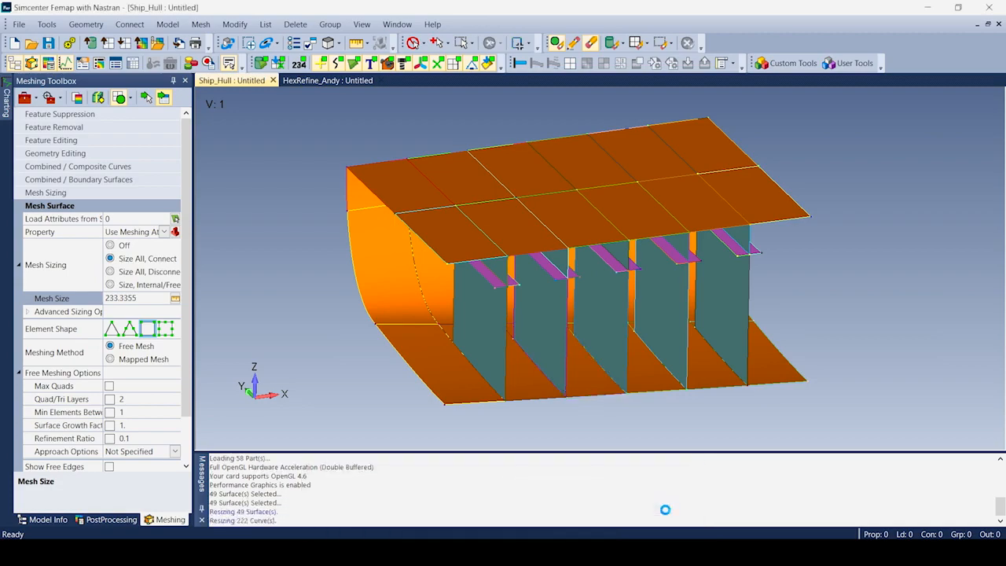
Check the hull mesh's connectivity in the Free Edge model style and restore the Draw Model style.
mouse_move(584, 409)
middle_down()
mouse_move(613, 415)
mouse_move(594, 420)
middle_up()
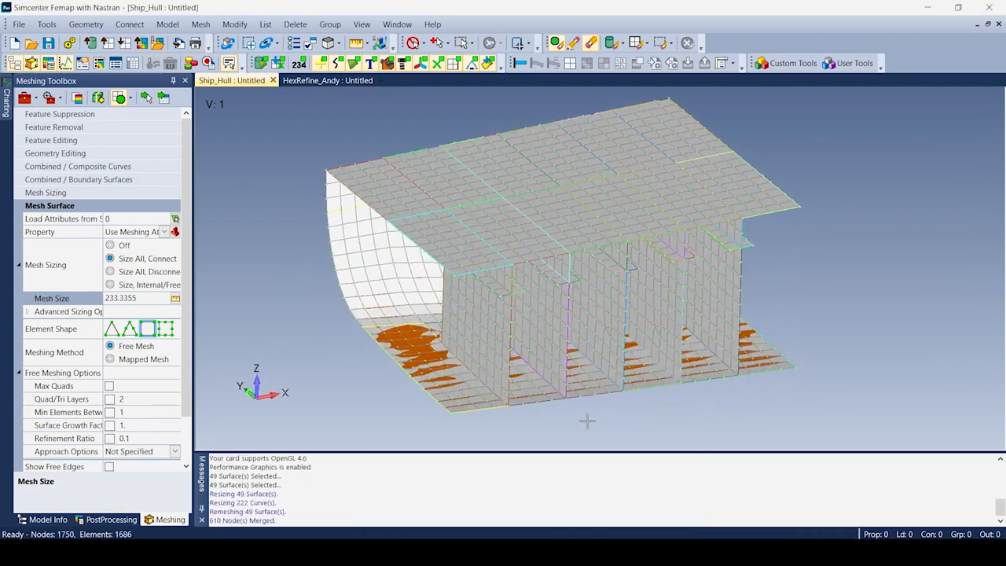
key(F5)
click(394, 425)
click(543, 524)
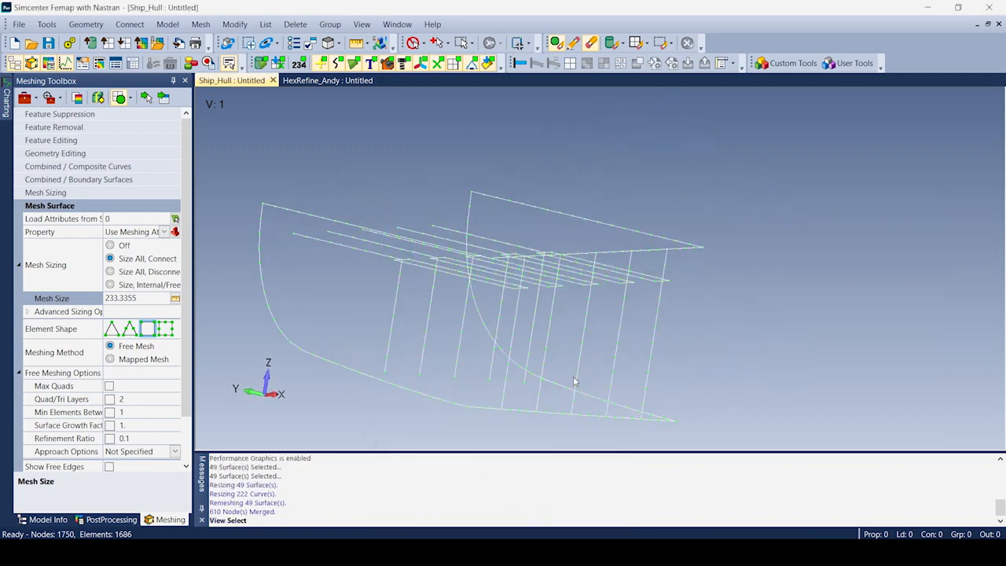
key(F5)
click(391, 400)
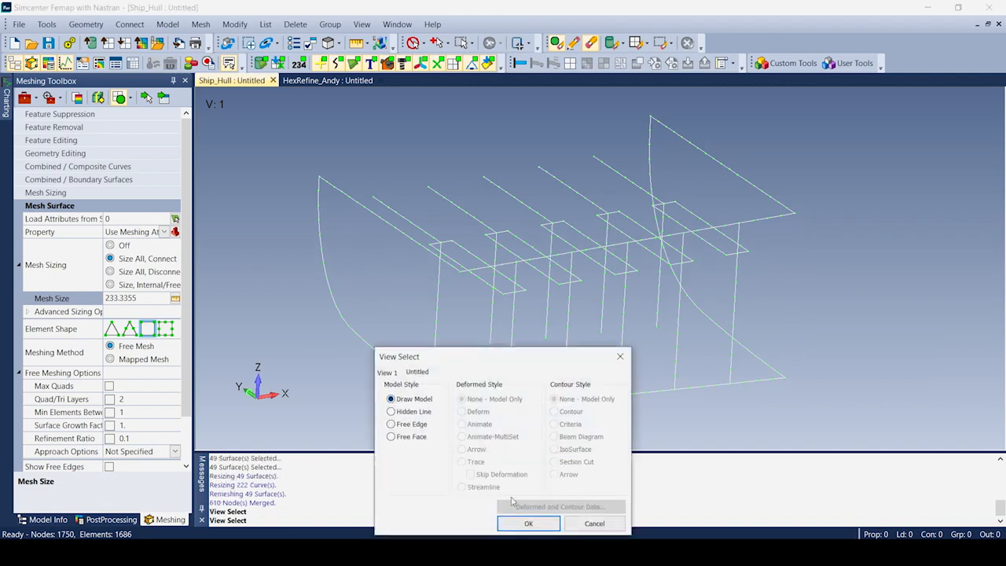
click(529, 523)
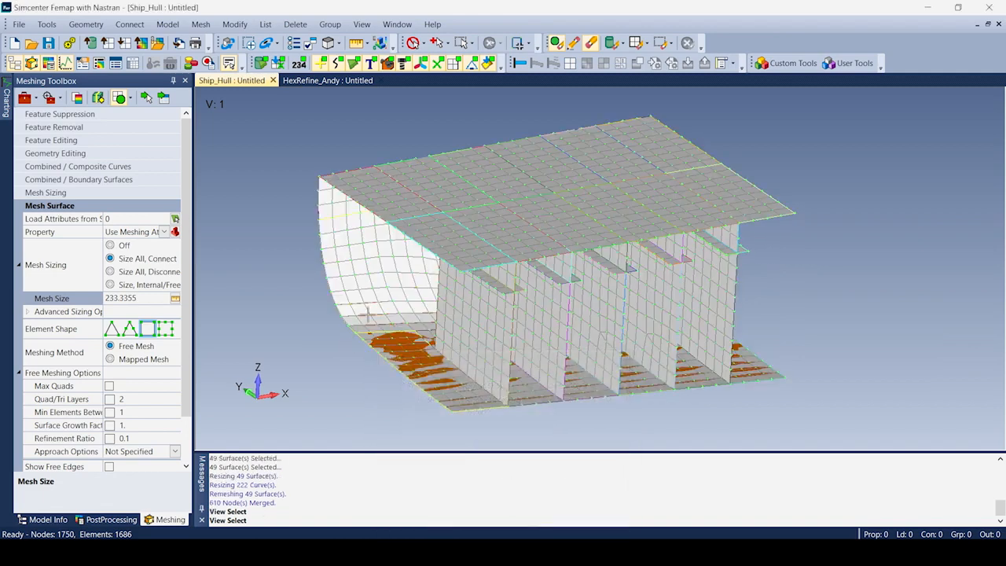
Remesh all hull surfaces using the Mapped Mesh method with a mesh size of 200, and hide the geometry.
click(110, 359)
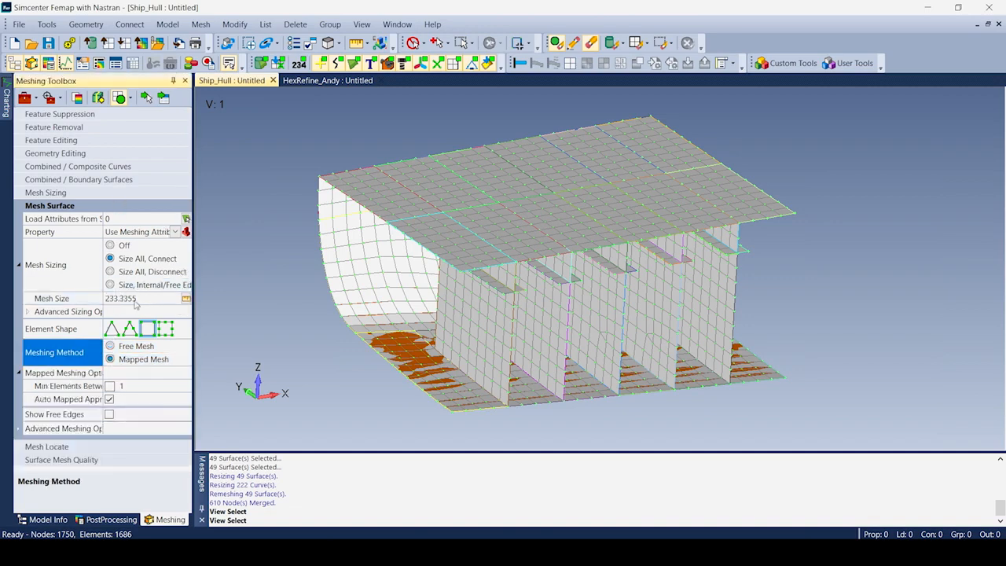
click(141, 298)
drag(146, 298, 70, 307)
text(200)
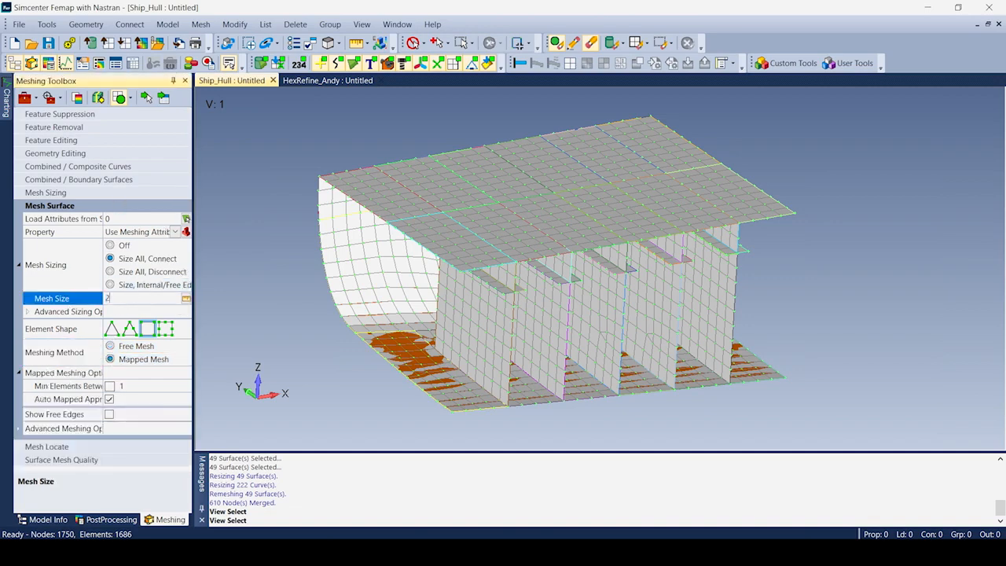
click(164, 101)
click(577, 490)
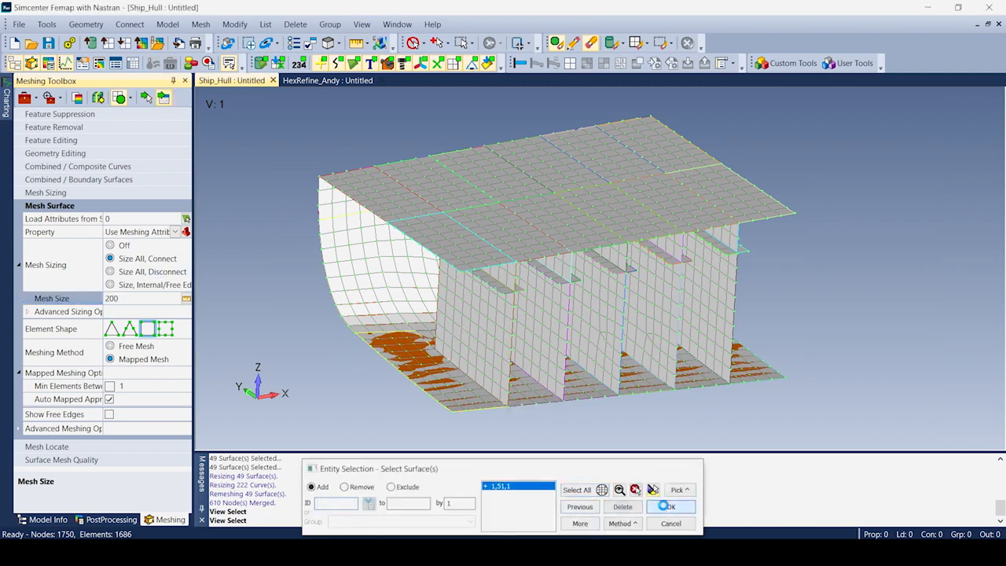
click(671, 507)
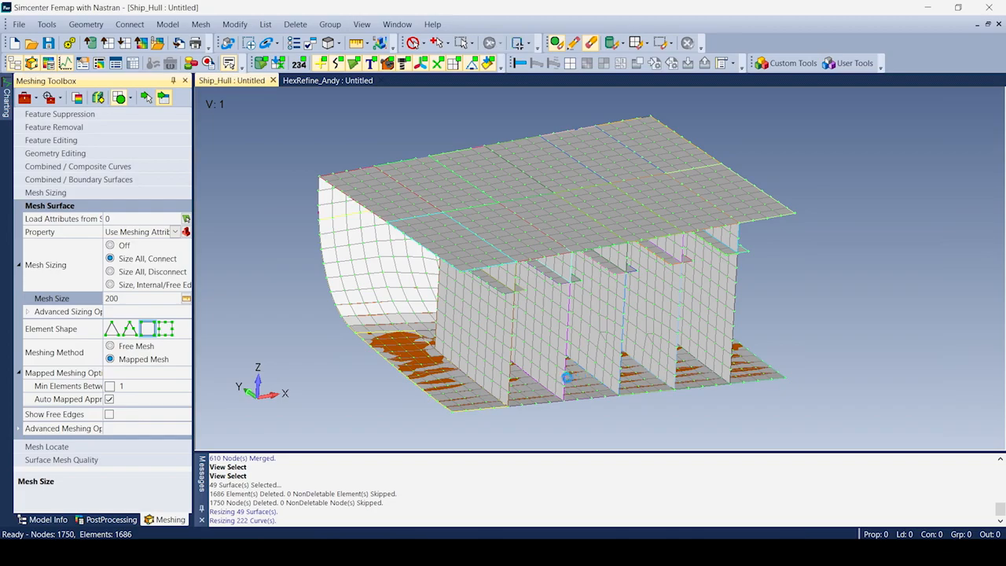
click(262, 67)
middle_drag(440, 201, 618, 339)
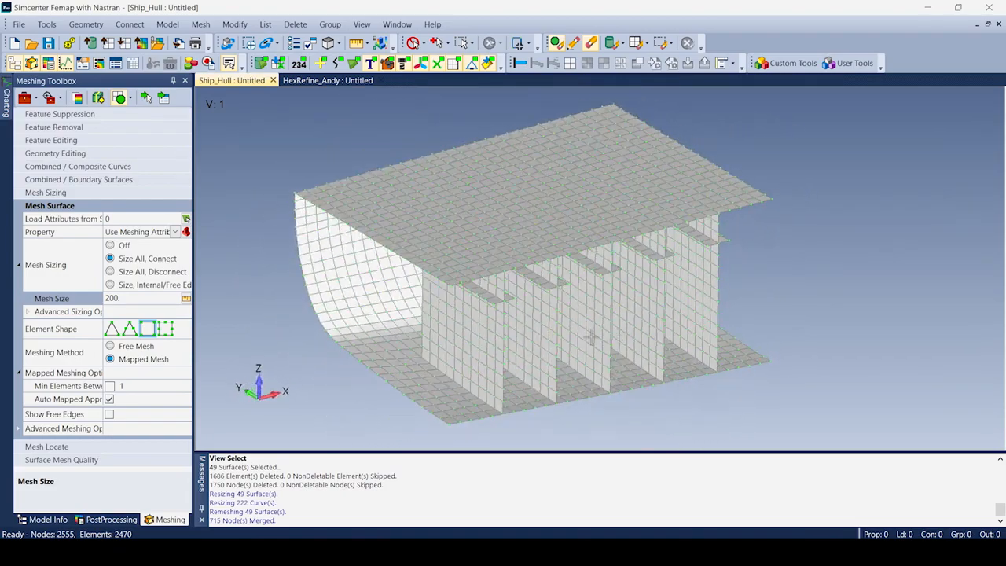
In the HexRefine_Andy model, dynamically resize curves around the front mounting lug with Mesh Sizing's Increase operation set to 1 element.
click(324, 81)
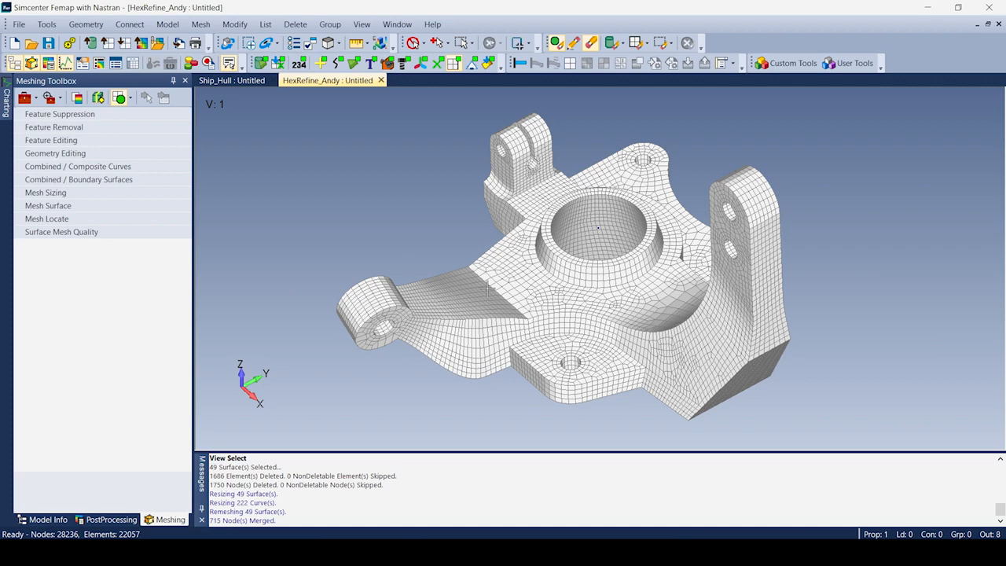
click(49, 195)
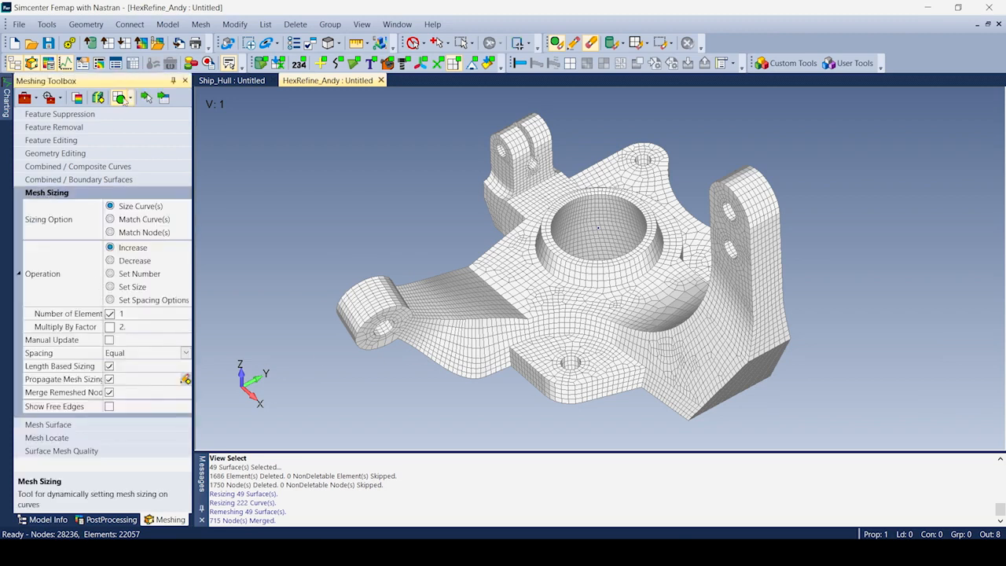
click(147, 97)
click(593, 323)
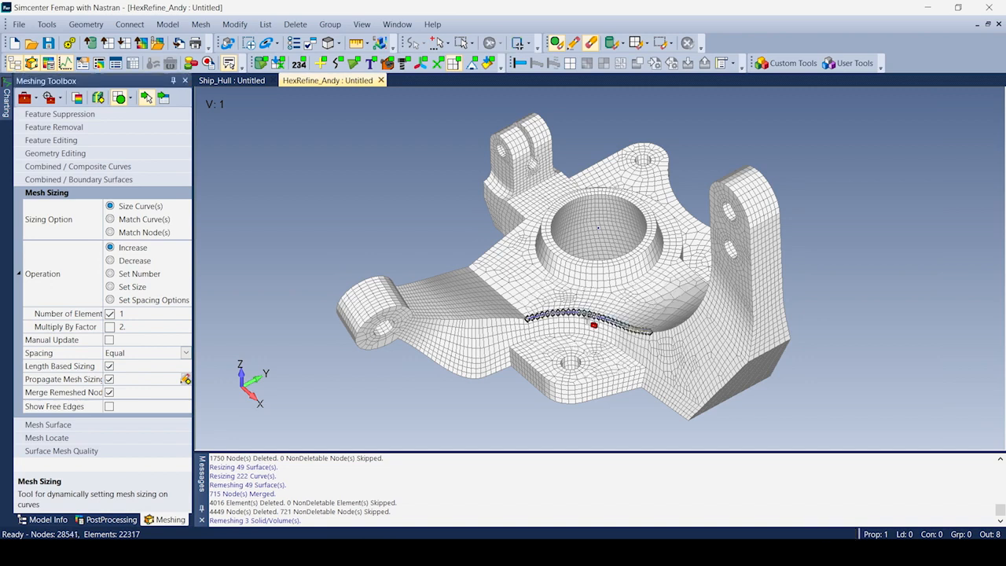
click(591, 341)
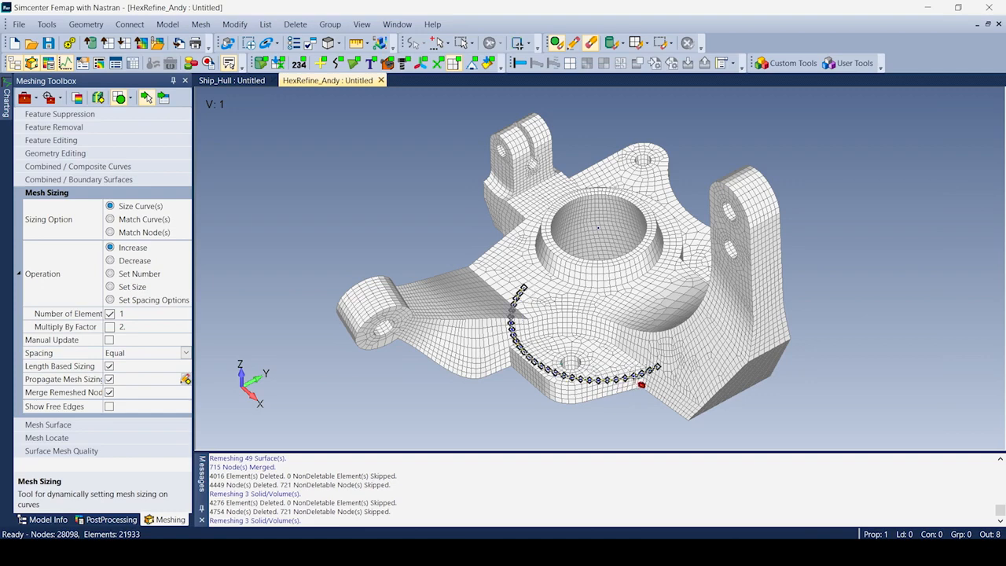
Resize the curve where the side arm meets the body with Mesh Sizing's Set Size operation and a mesh size of 0.15.
click(113, 288)
click(133, 314)
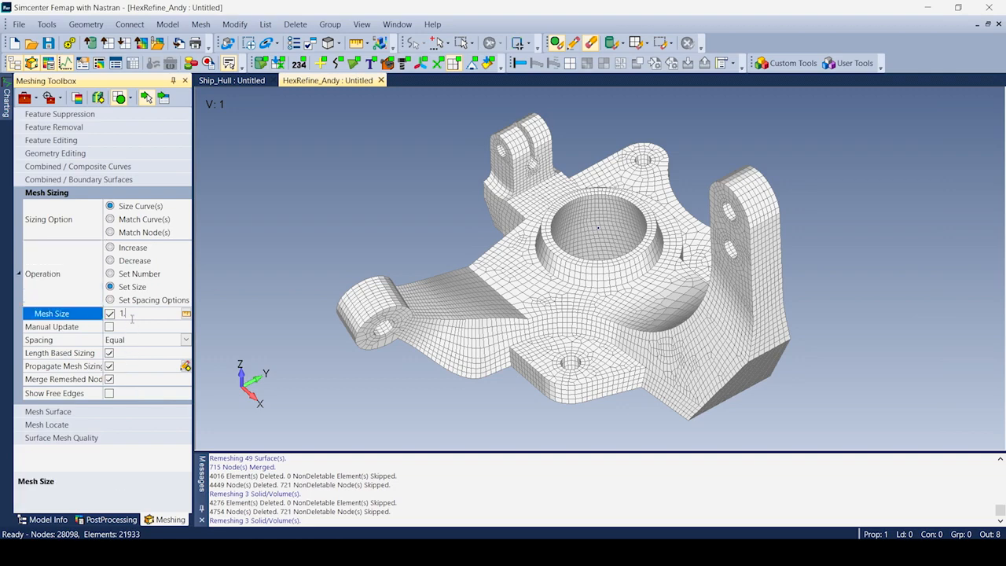
key(BackSpace)
text(0.15)
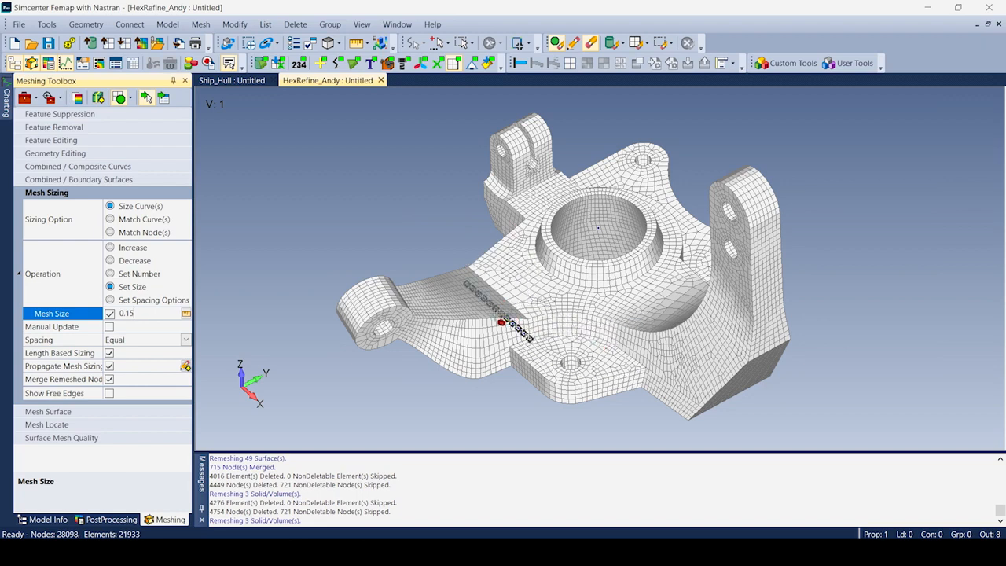
click(497, 293)
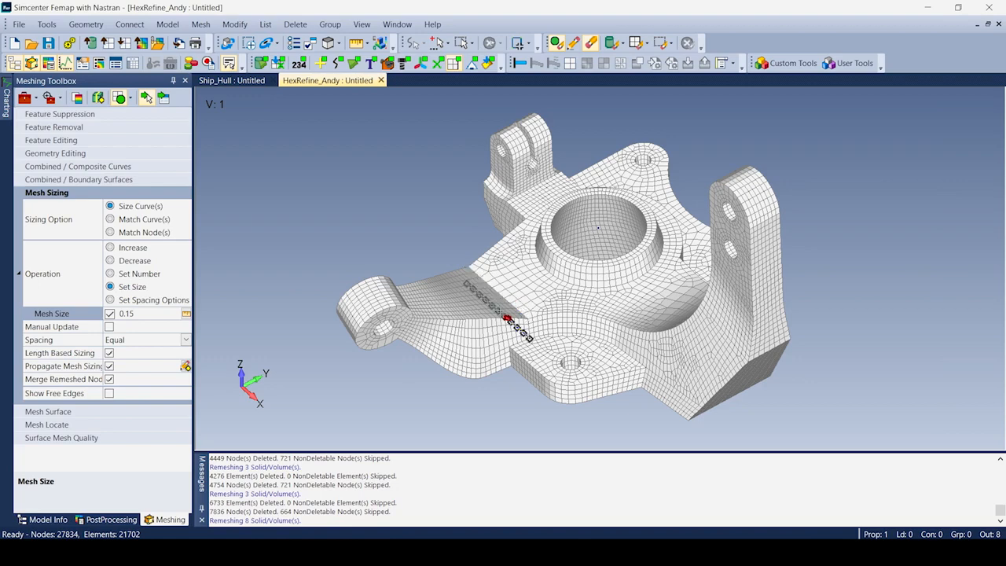
Remesh the sloped face below the tall upright lug with Mesh Surface, using connected sizing of 0.15 and the Mapped Mesh method.
click(63, 414)
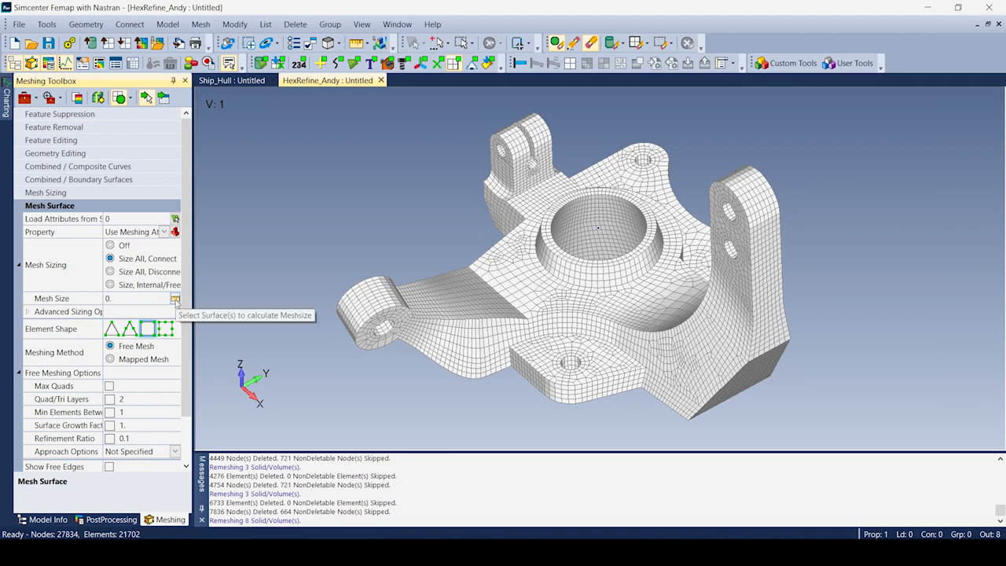
click(122, 299)
text(15)
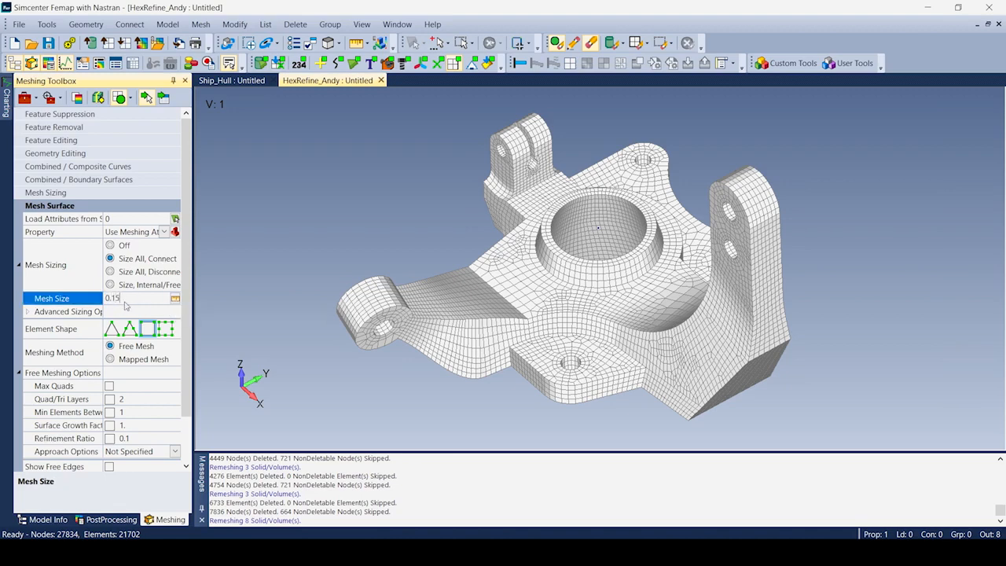
click(111, 359)
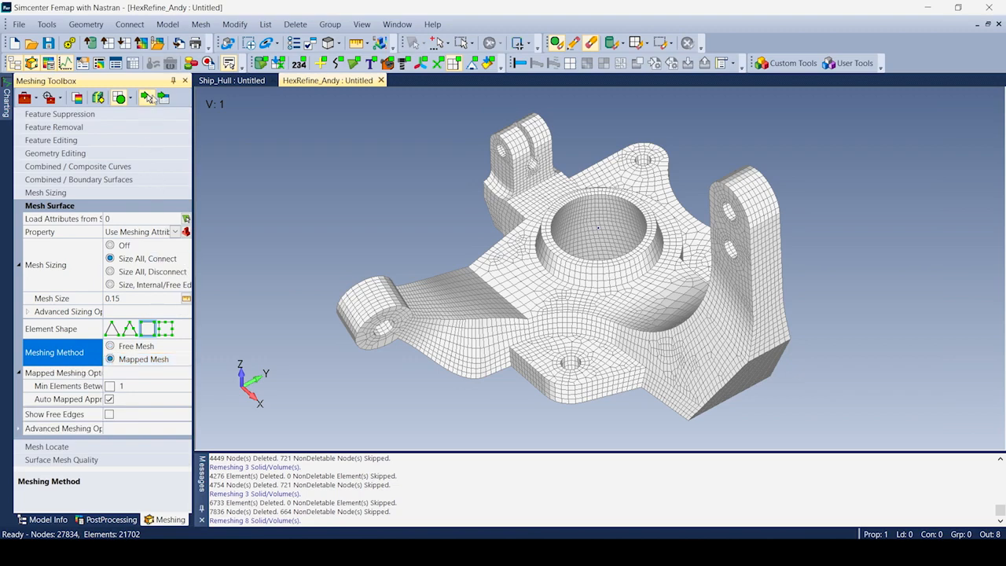
middle_drag(703, 355, 766, 365)
click(690, 366)
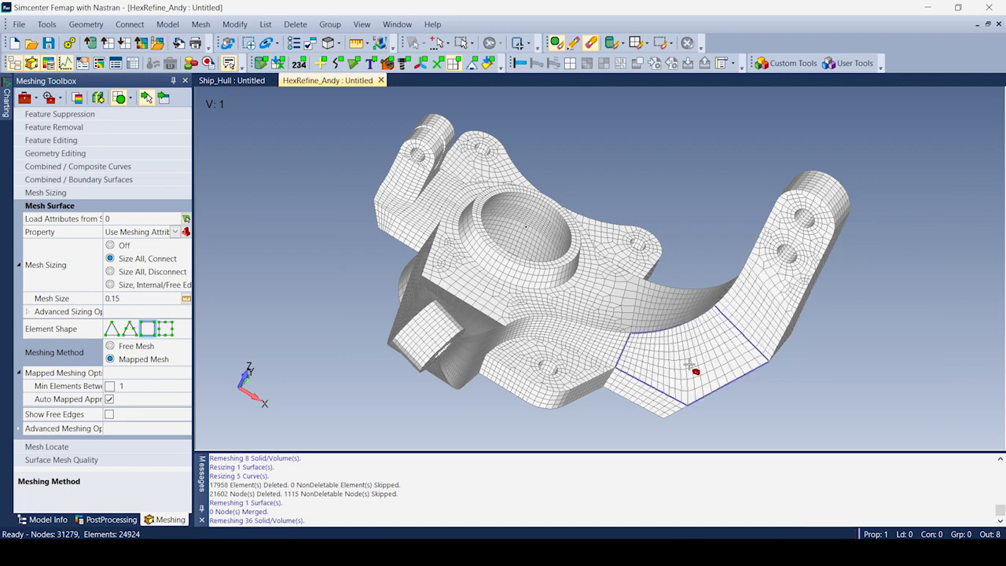
click(690, 366)
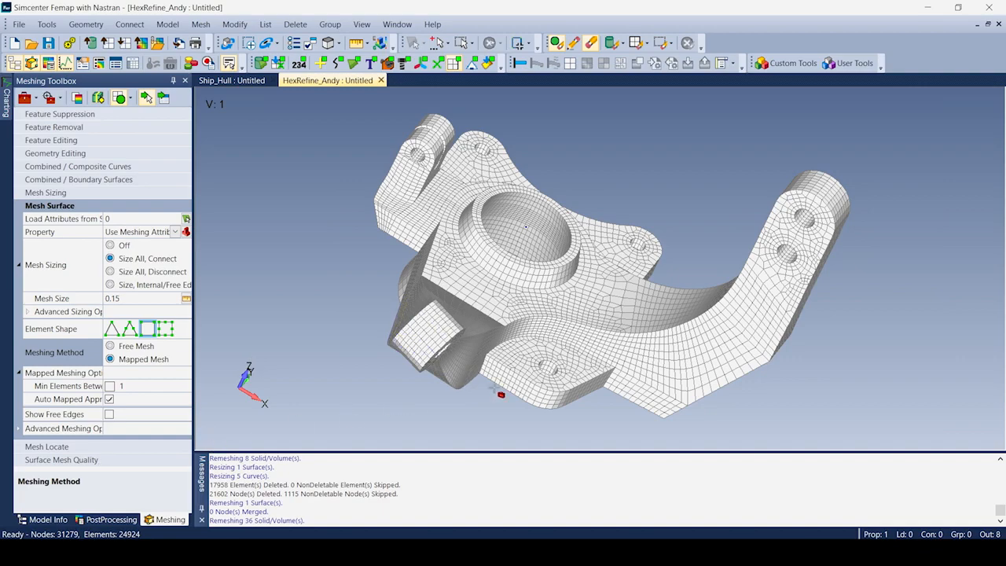
middle_drag(573, 348, 506, 341)
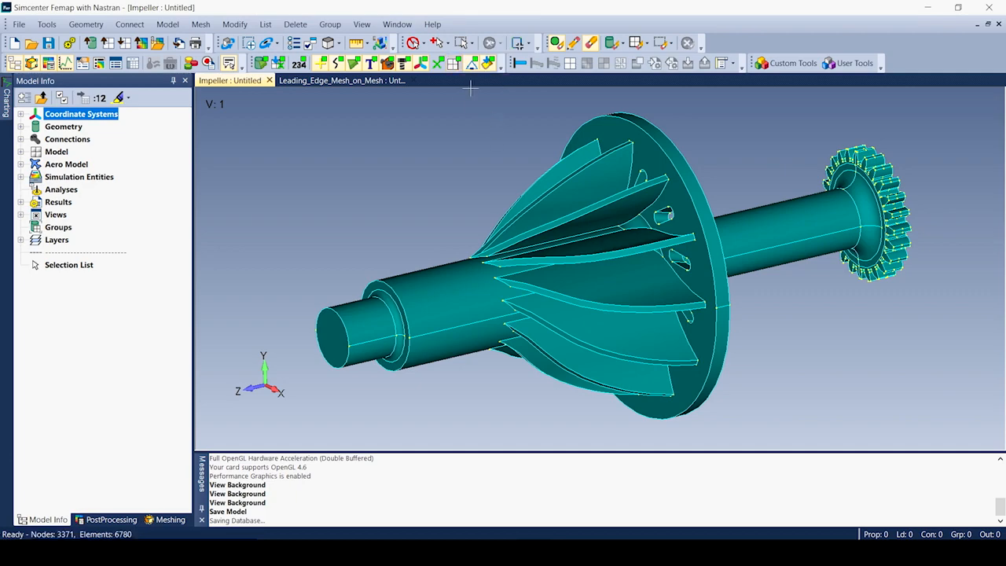
In the Impeller model, show the elements and start meshing the bodies with Proximity Refinement enabled, reviewing the mesh quality and tet options.
click(454, 64)
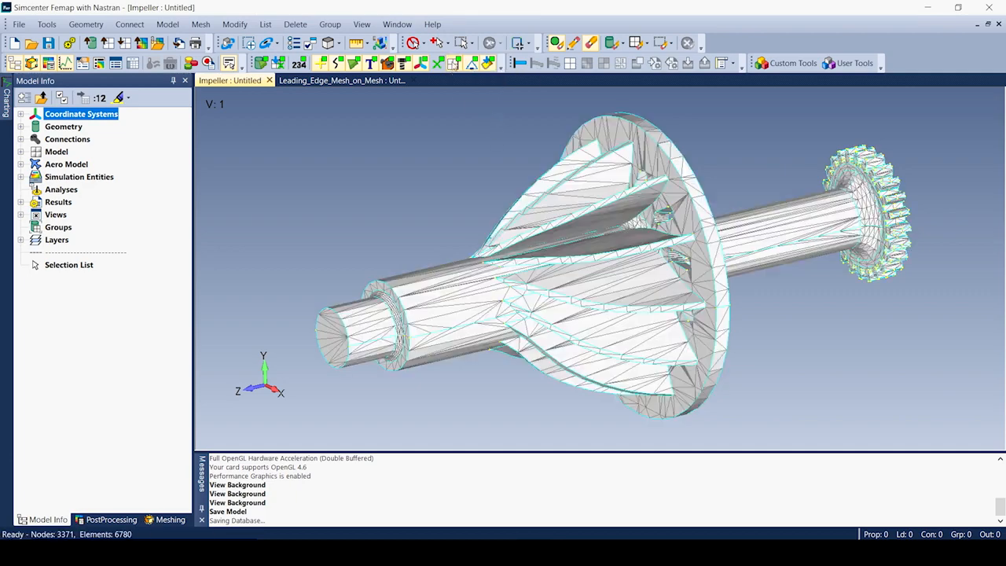
mouse_move(610, 323)
middle_down()
mouse_move(550, 321)
mouse_move(673, 307)
mouse_move(625, 316)
mouse_move(590, 295)
mouse_move(644, 311)
mouse_move(621, 324)
middle_up()
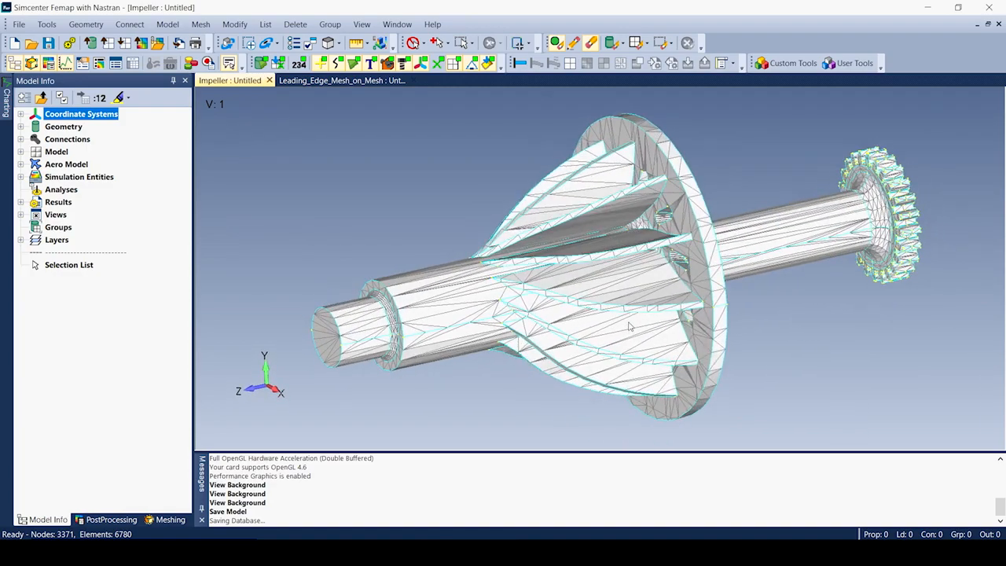
click(202, 25)
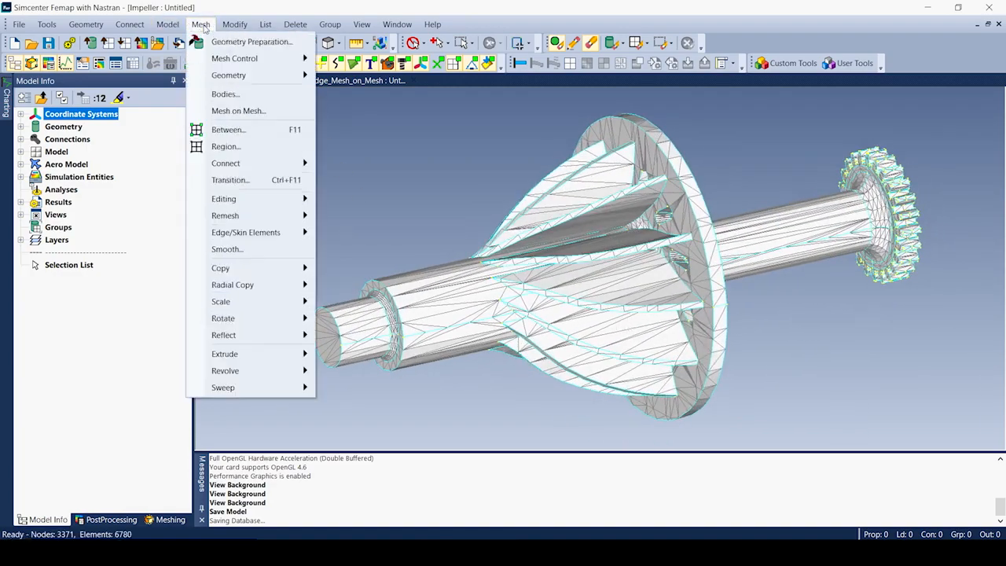
click(225, 93)
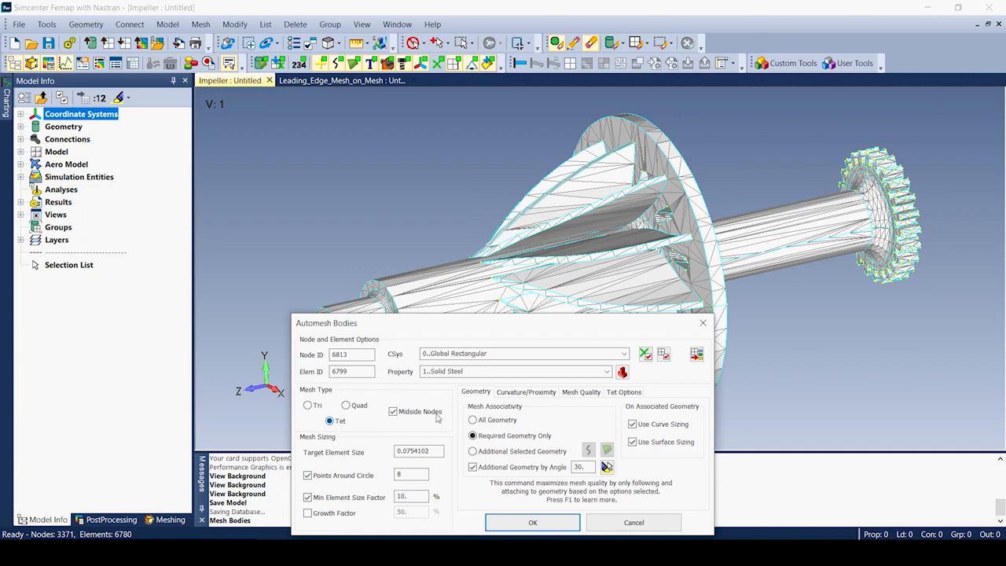
click(533, 398)
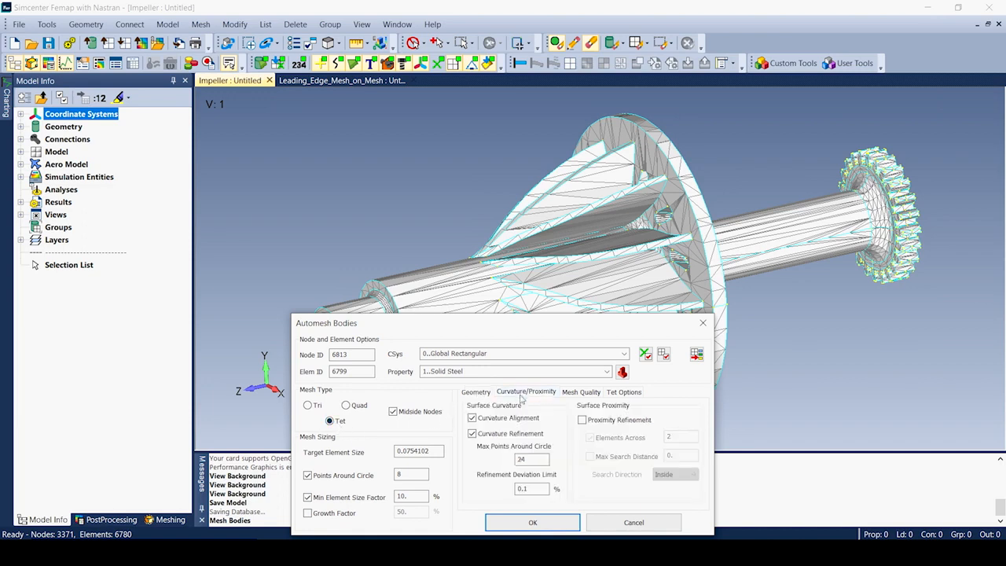
click(583, 421)
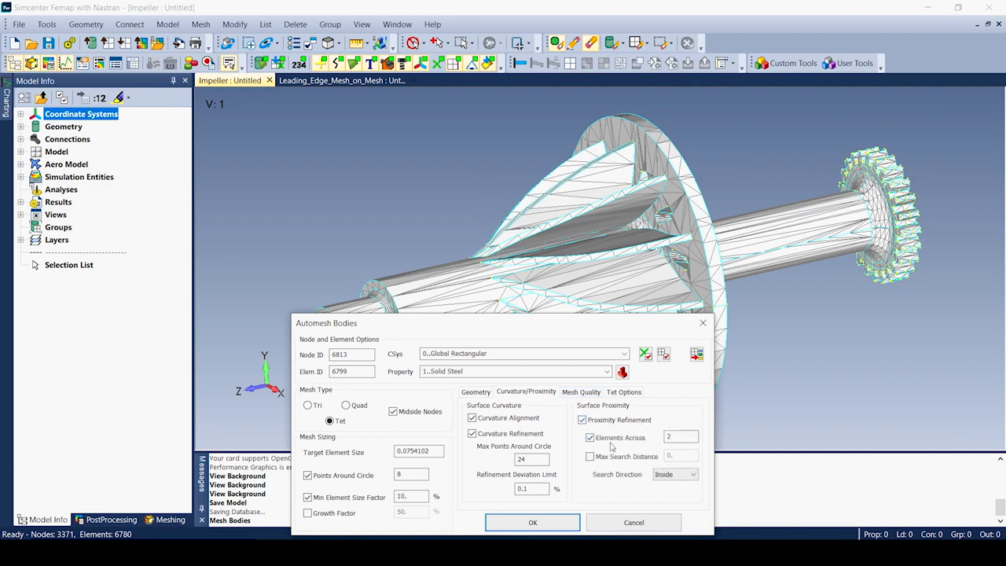
click(587, 395)
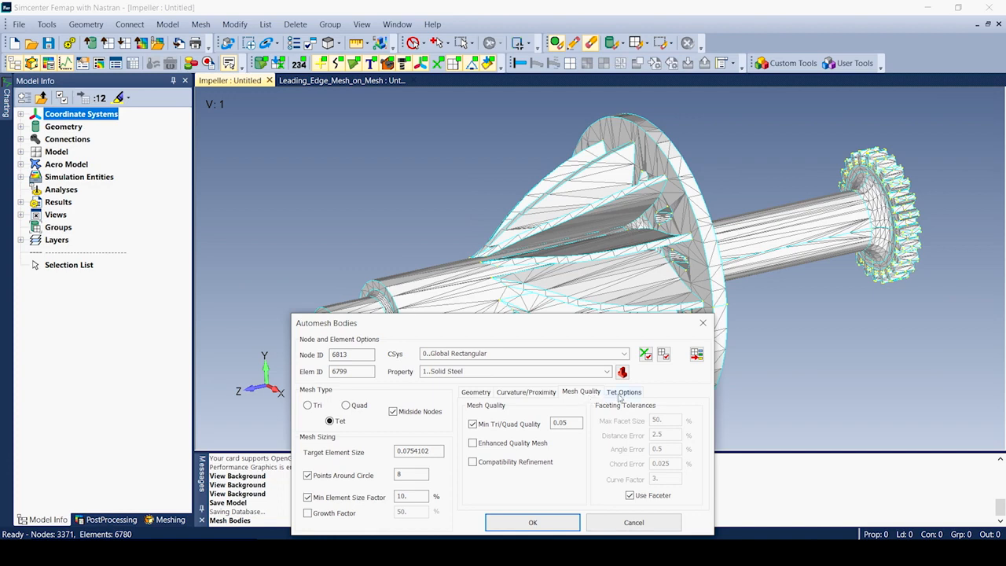
click(620, 393)
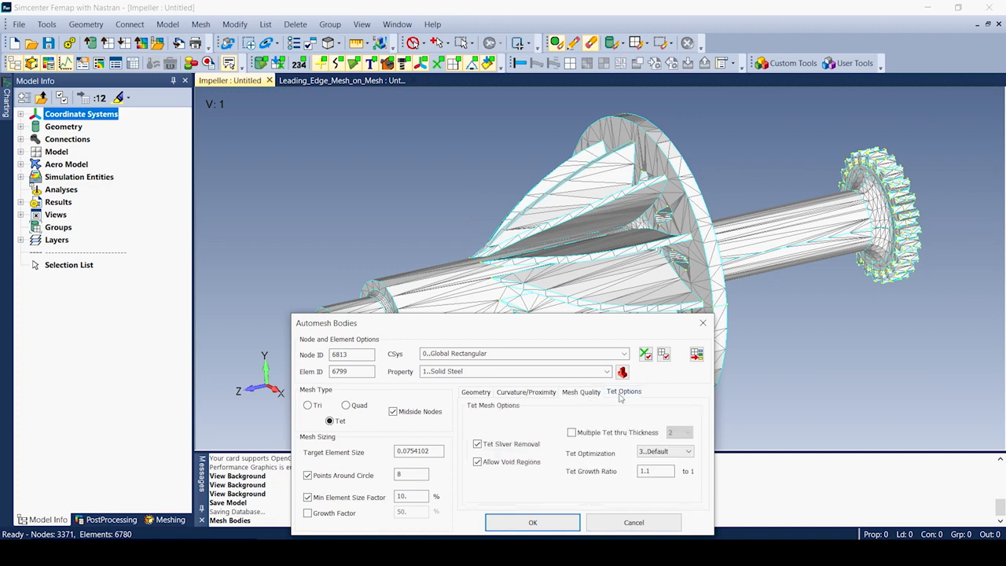
click(483, 397)
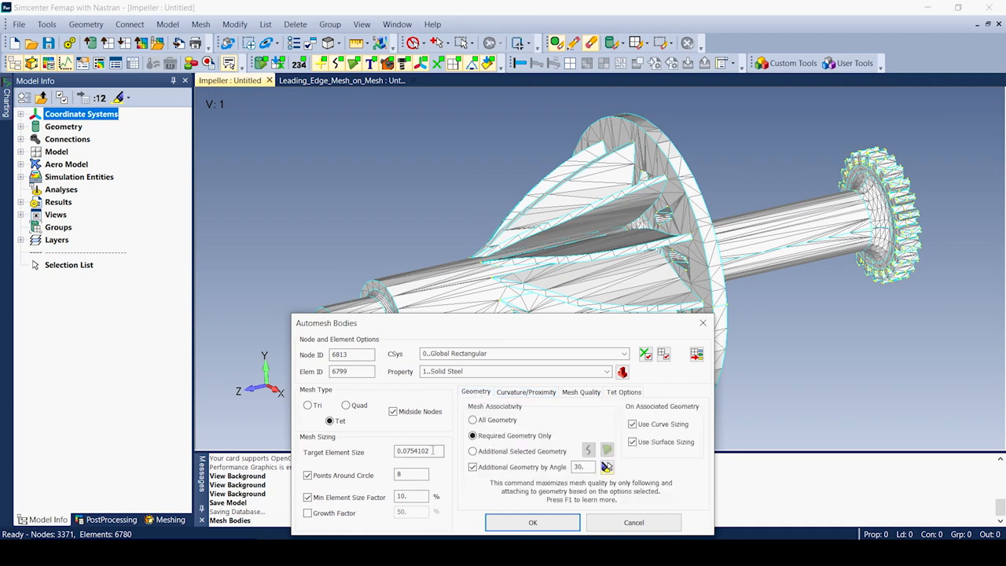
Tet-mesh the impeller body with a target element size of 0.3, deleting the existing mesh, and hide the geometry.
drag(435, 451, 406, 454)
text(3)
click(539, 525)
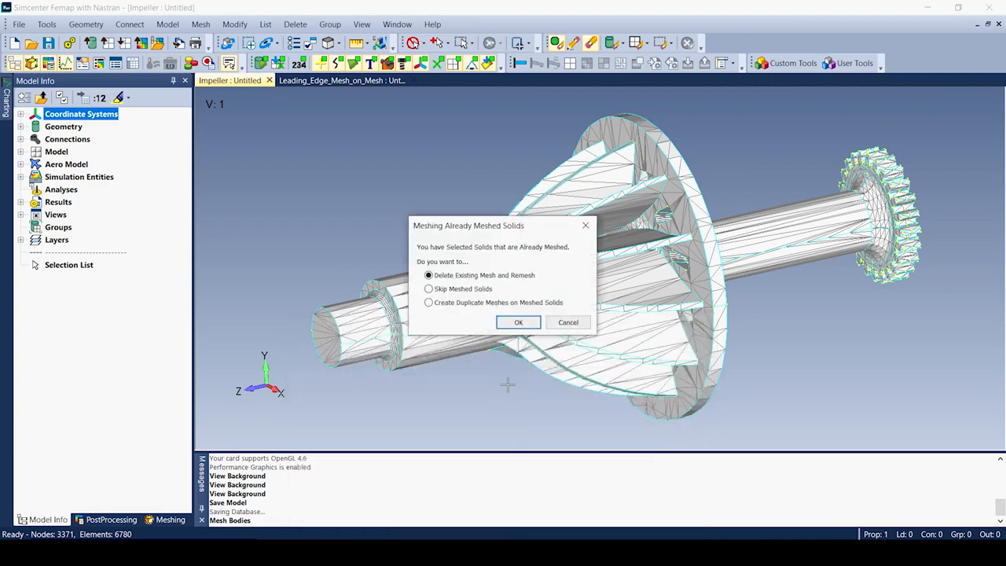
click(516, 322)
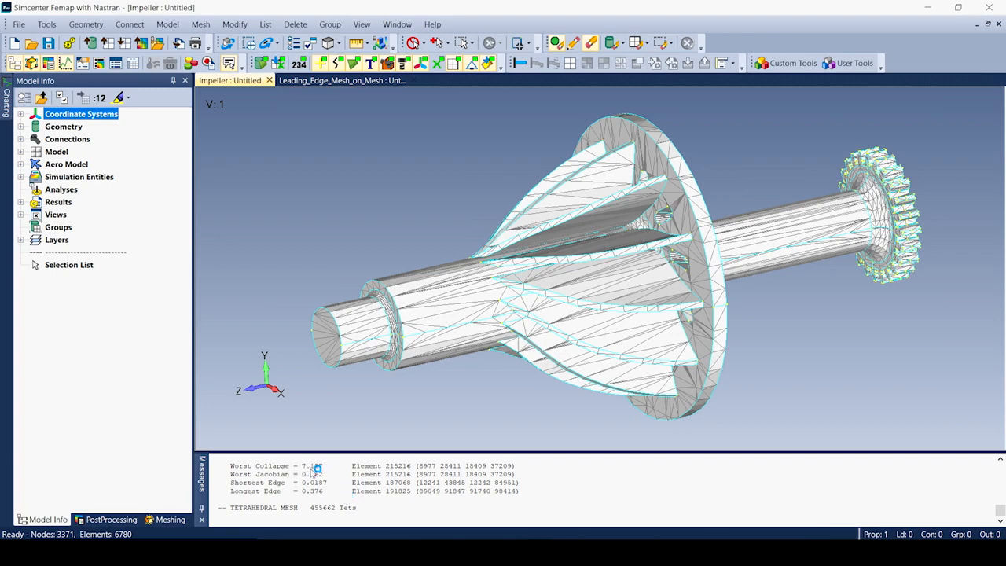
click(262, 65)
mouse_move(659, 298)
middle_down()
mouse_move(661, 287)
mouse_move(673, 294)
middle_up()
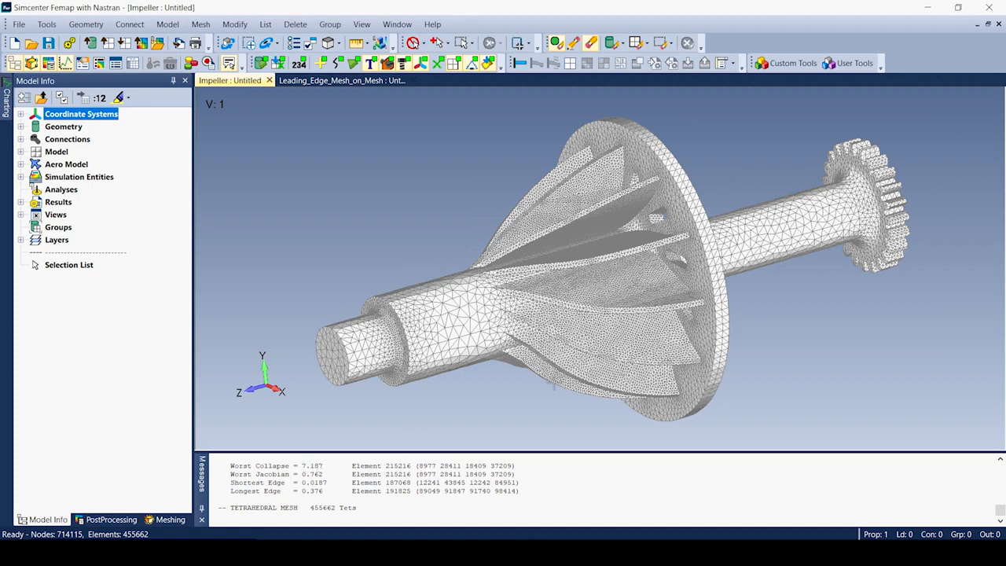
In the Leading_Edge_Mesh_on_Mesh model, start Mesh on Mesh with elements selected by property.
click(358, 81)
middle_drag(530, 183, 542, 184)
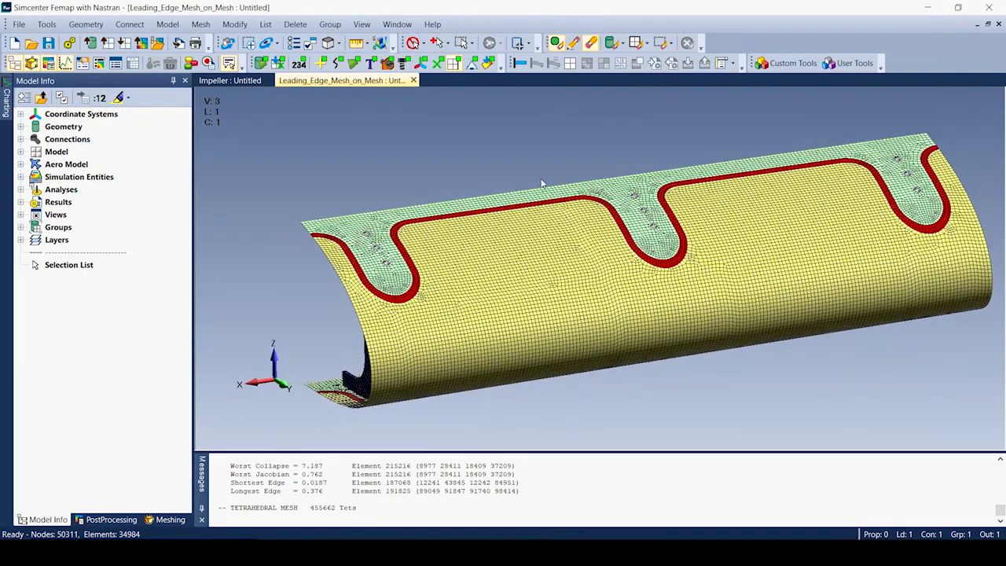
click(200, 24)
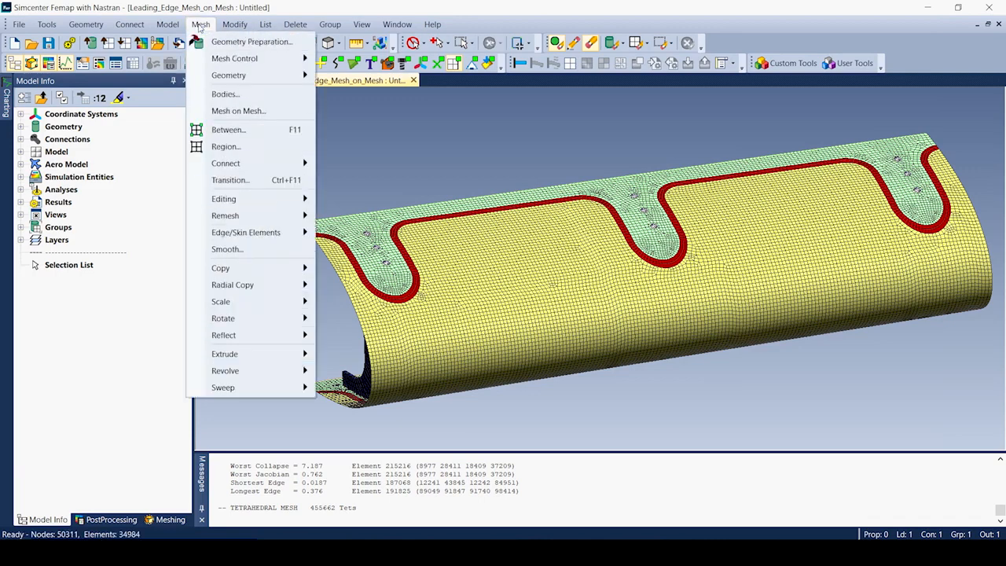
click(236, 112)
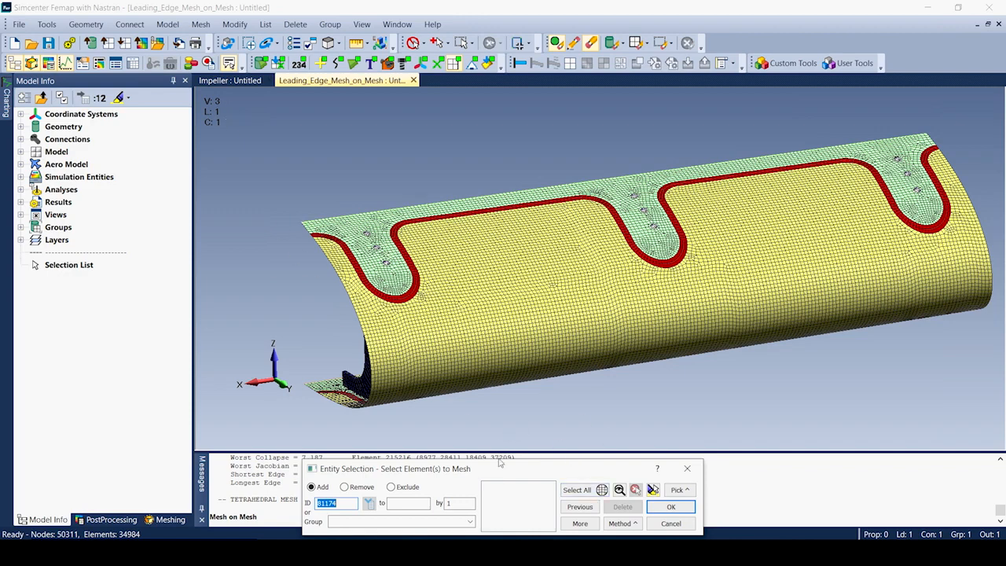
click(627, 525)
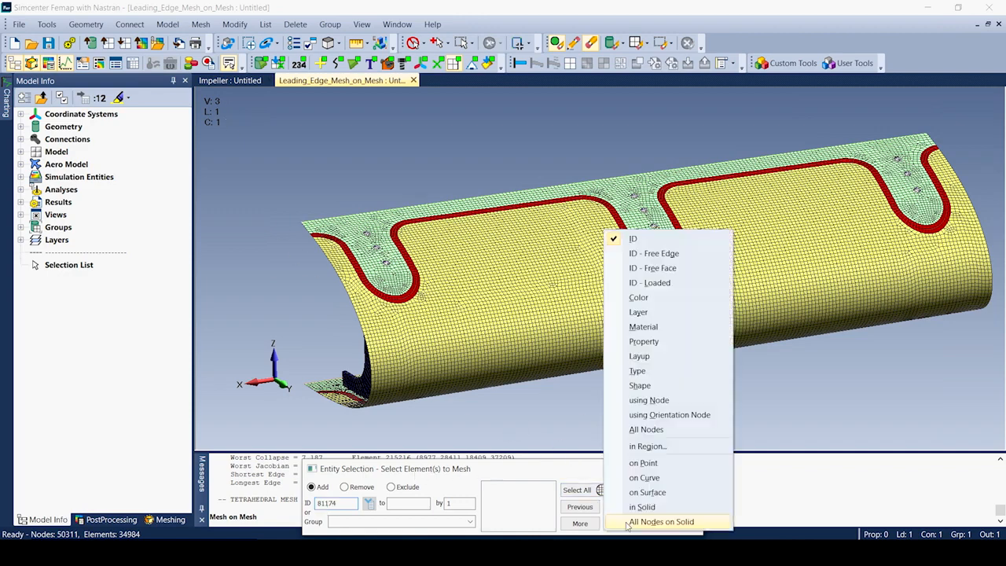
click(643, 341)
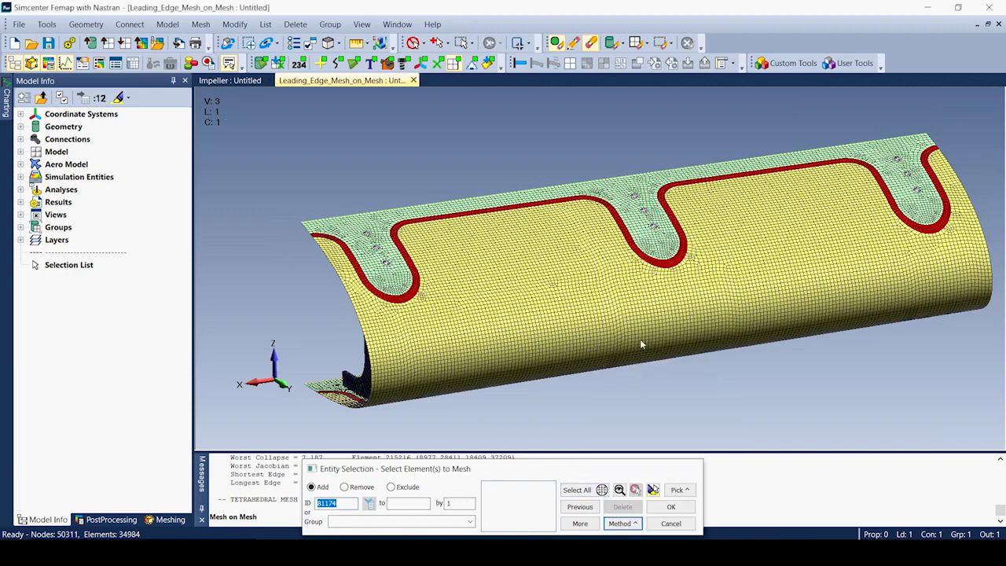
Select the yellow skin's elements through property 3, remove property 4 from the selection, and highlight the selected elements before accepting.
click(656, 294)
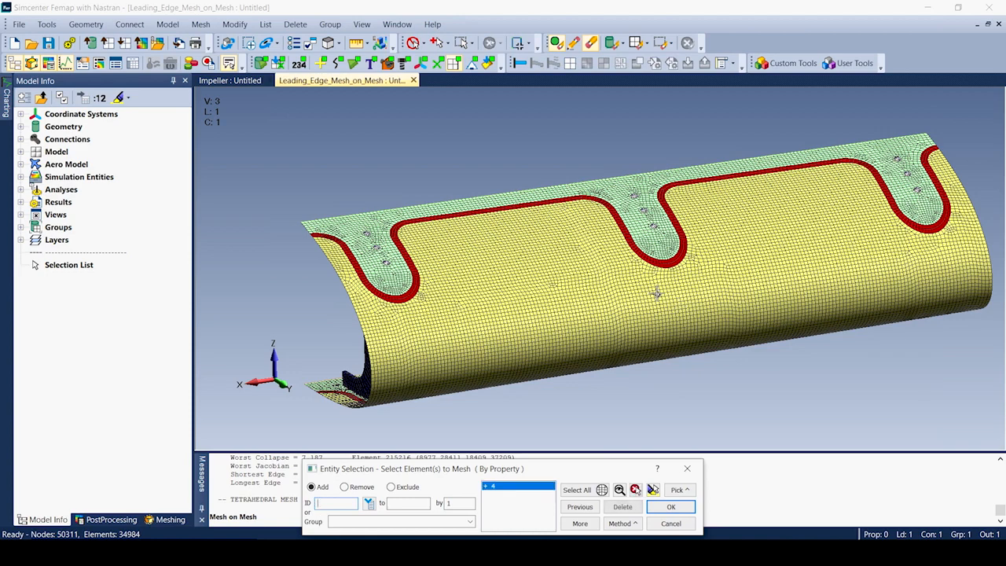
click(652, 491)
click(654, 490)
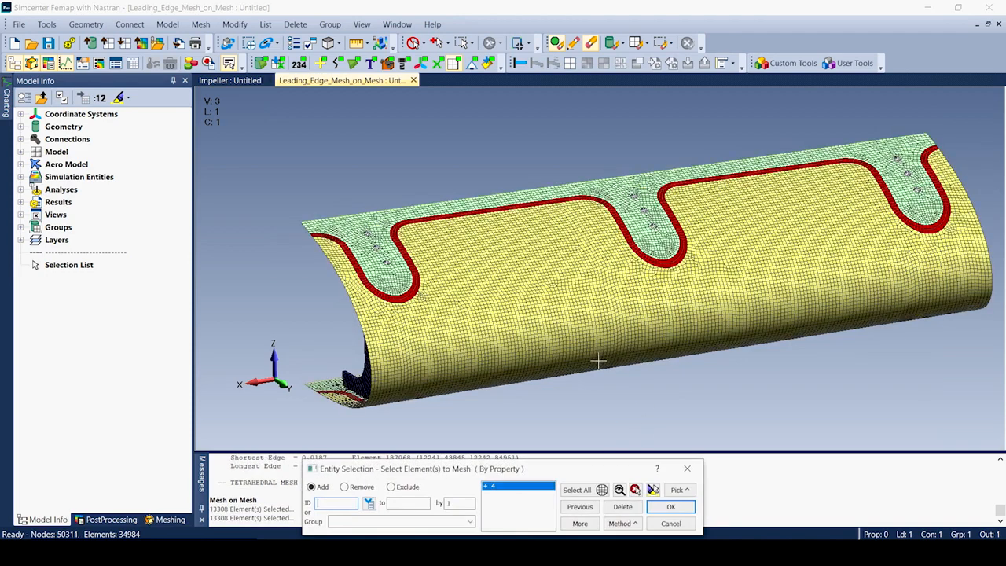
click(591, 298)
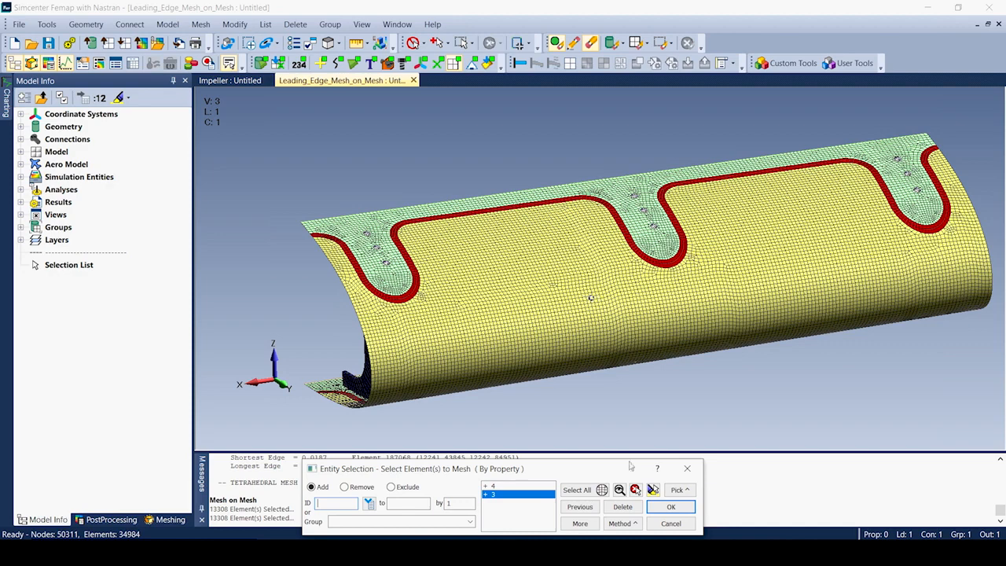
click(623, 507)
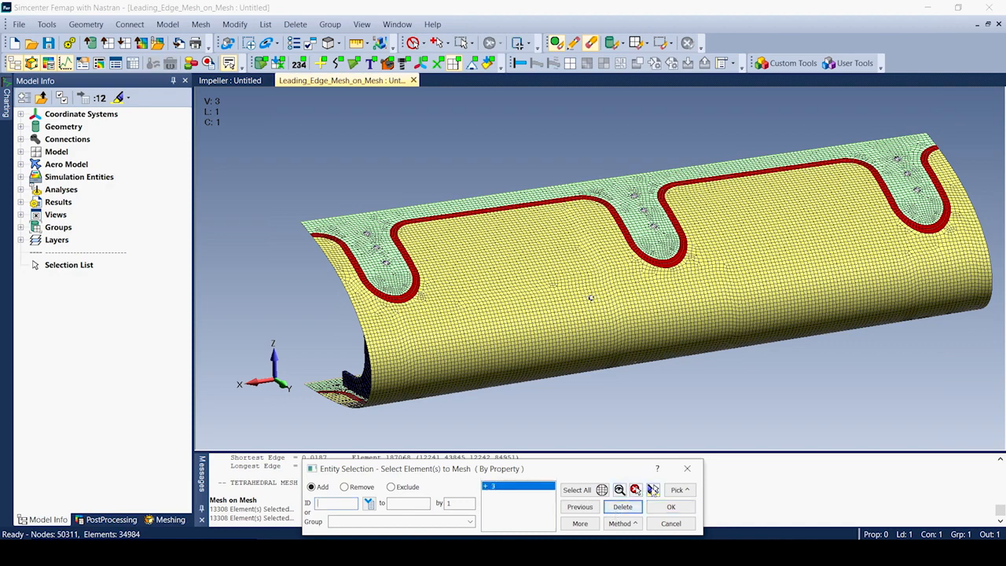
click(653, 490)
click(670, 507)
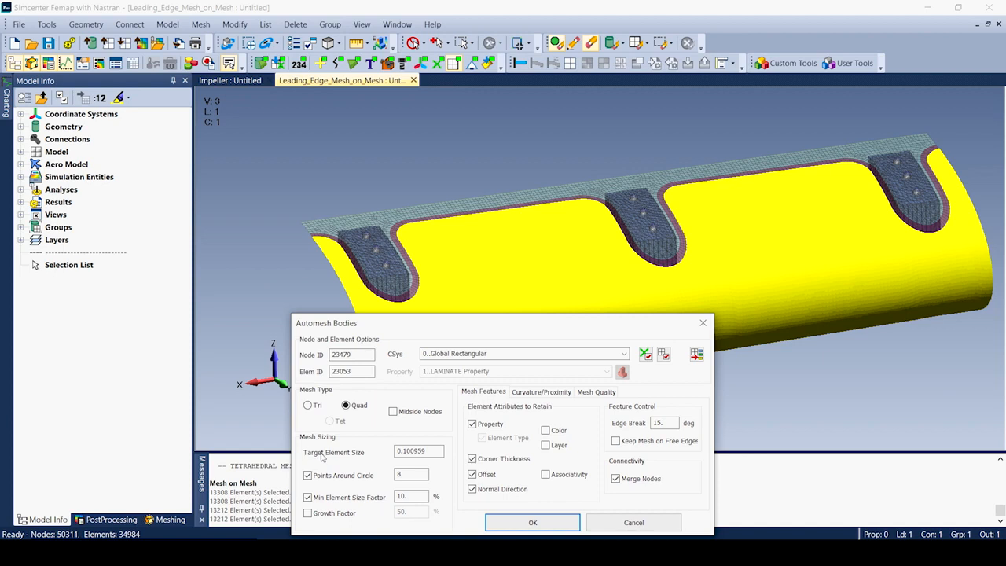
Remesh the selected skin elements as quads with a target element size of 0.25.
drag(432, 451, 399, 451)
text(0.25)
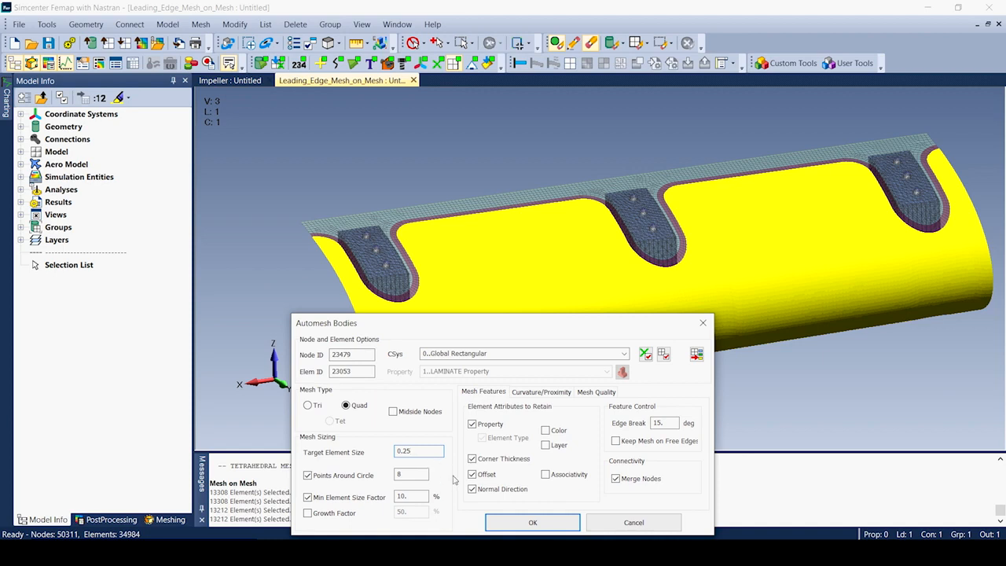
click(539, 524)
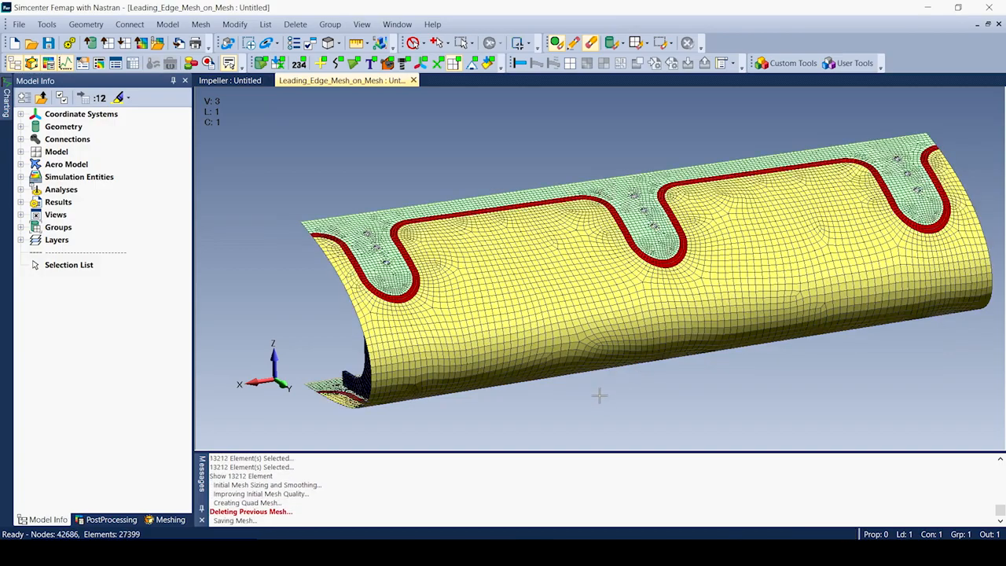
mouse_move(605, 412)
middle_down()
mouse_move(610, 268)
mouse_move(621, 414)
mouse_move(637, 408)
mouse_move(593, 427)
mouse_move(624, 418)
middle_up()
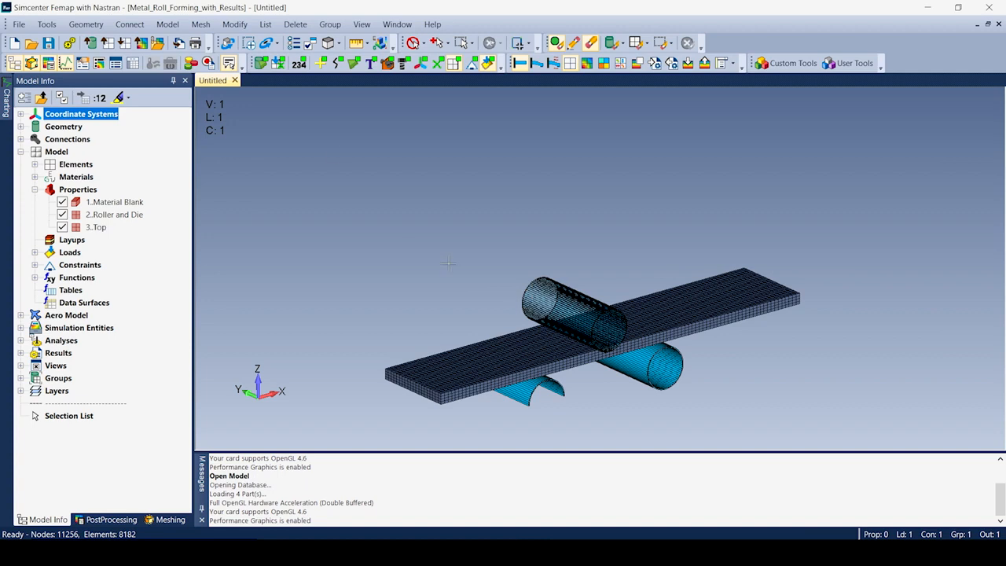
Open the MSC SOL 400 Contact connection property for editing.
click(21, 139)
click(35, 151)
click(113, 167)
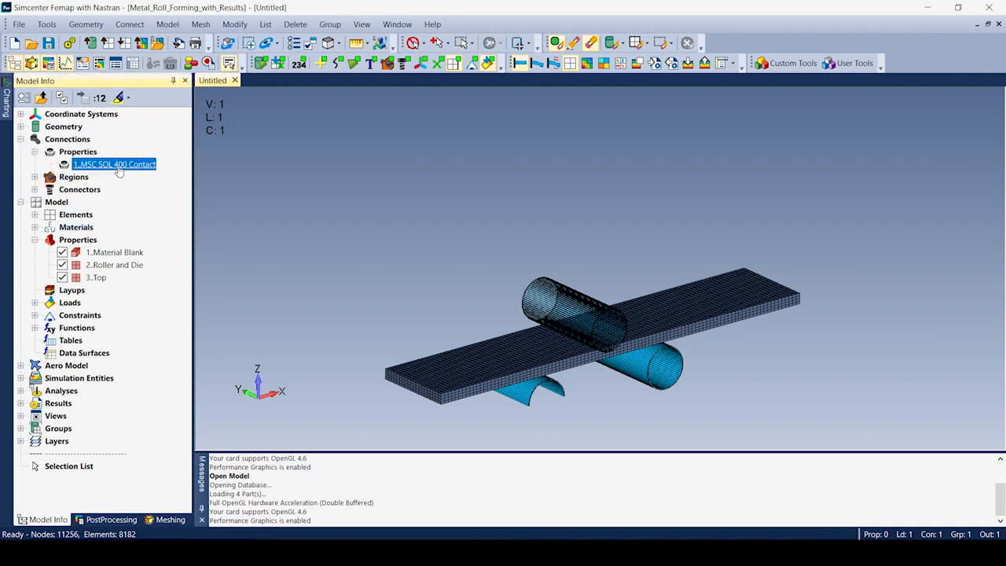
right_click(118, 165)
click(155, 226)
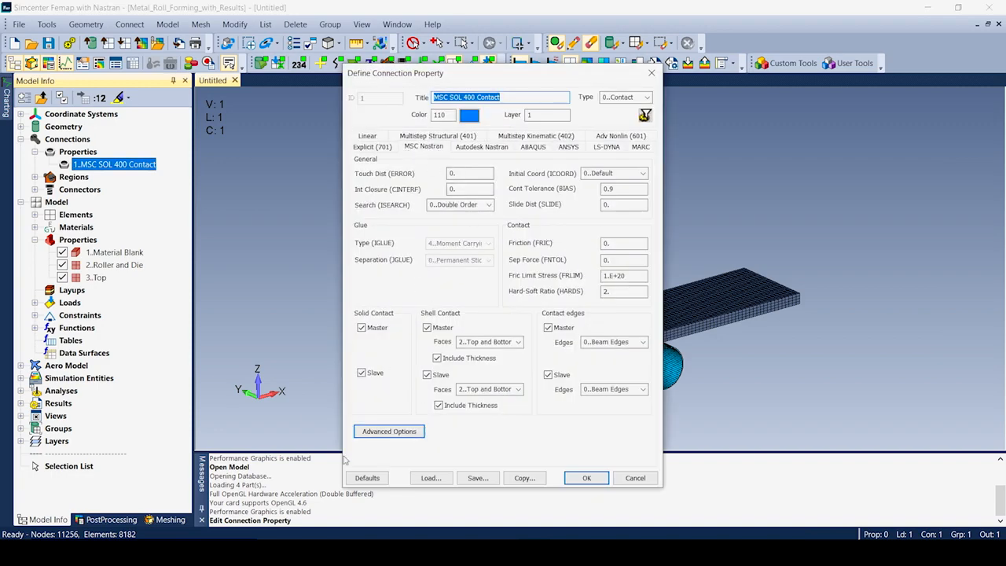
Examine the contact property's advanced contact options and its interference and gap options, then close the property.
click(389, 432)
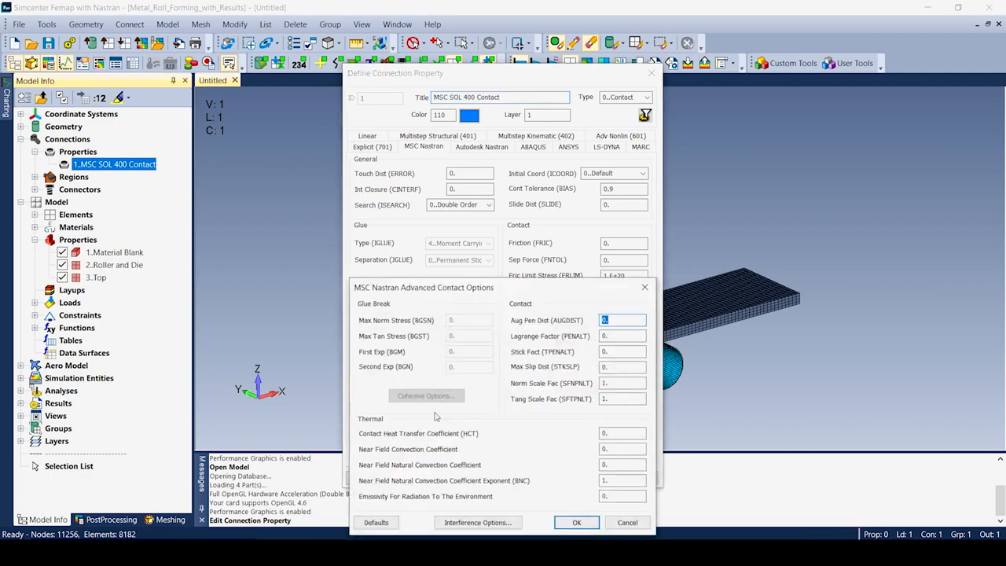
click(477, 523)
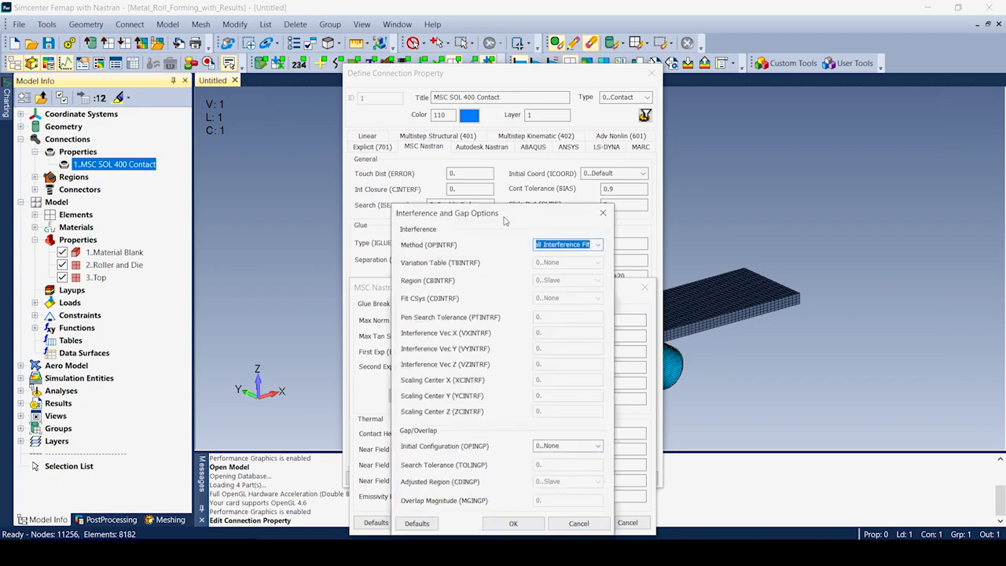
click(578, 523)
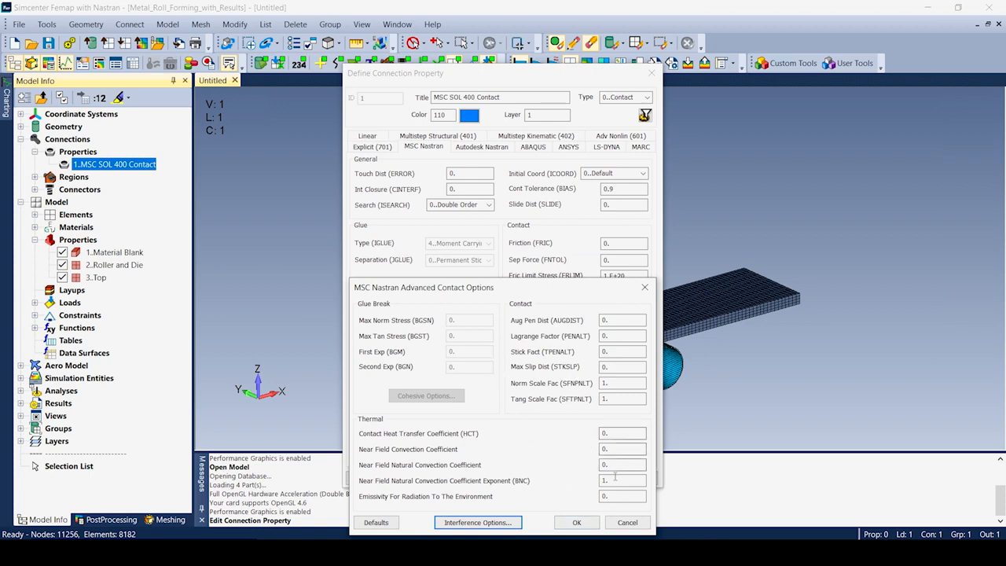
click(619, 524)
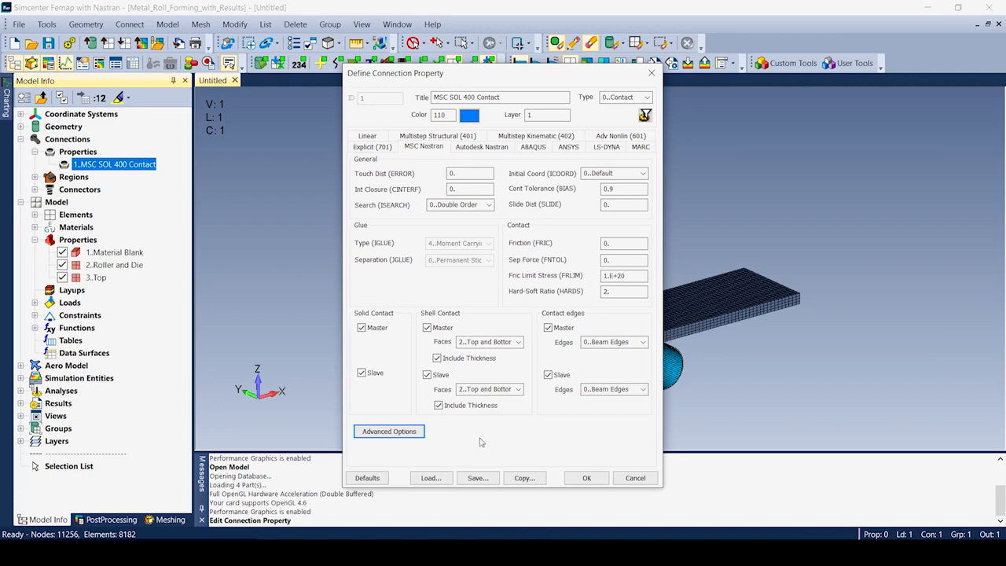
click(590, 478)
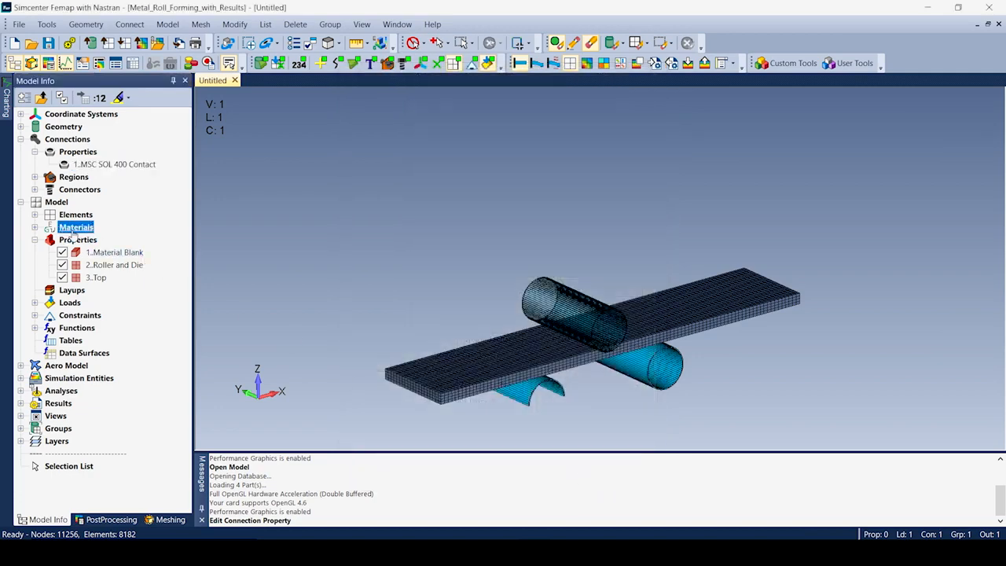
Start a new isotropic material and set its nonlinearity type to Plastic.
right_click(76, 229)
click(104, 236)
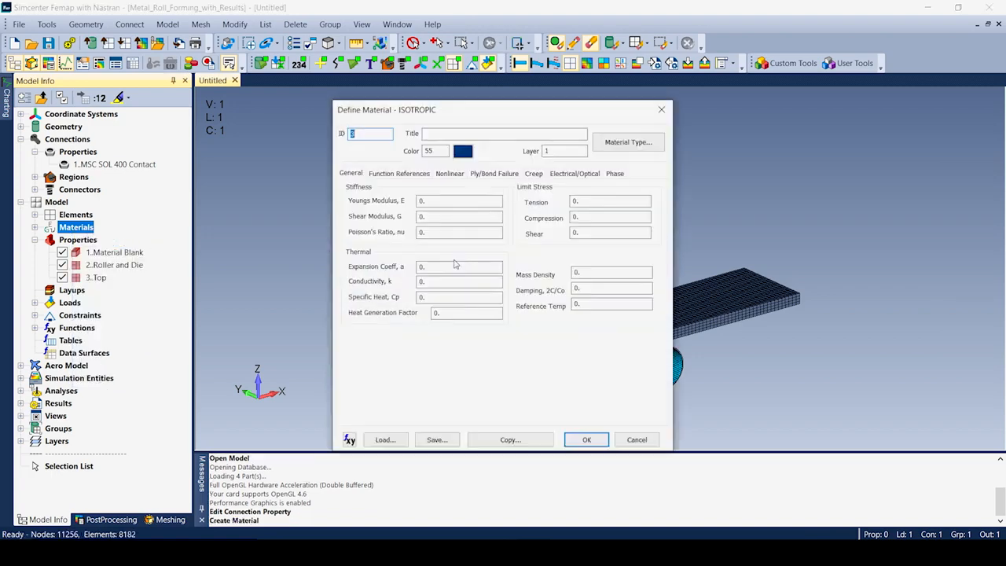
click(452, 176)
click(434, 224)
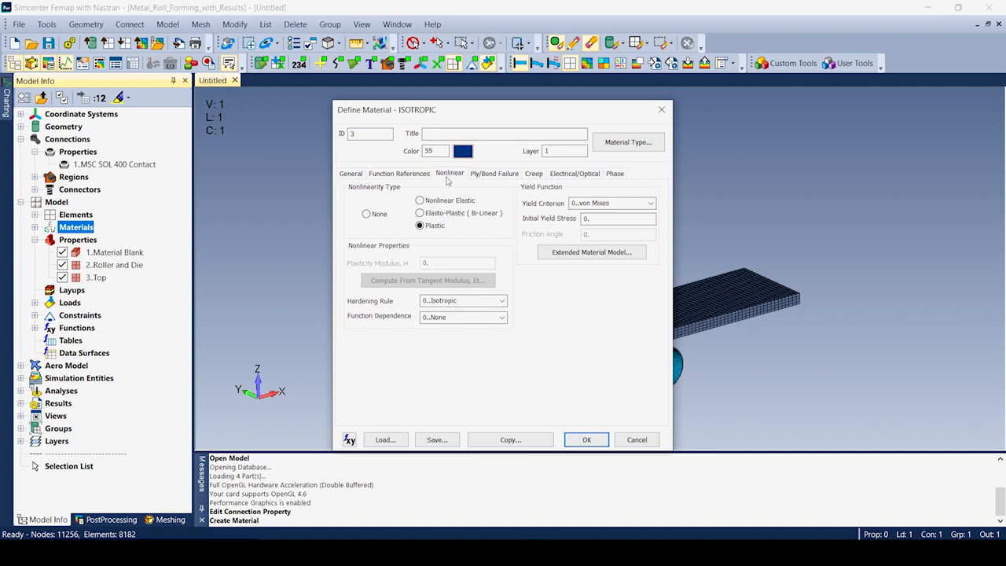
Switch the new material to the other material types, examine the available Nastran hyperelastic, cohesive and gasket models, and cancel the material.
click(628, 143)
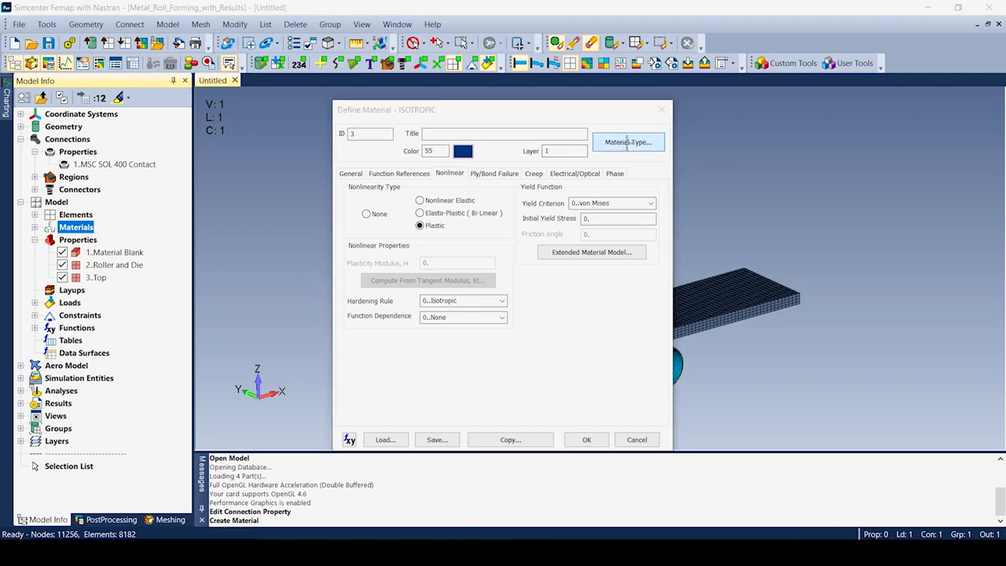
click(904, 504)
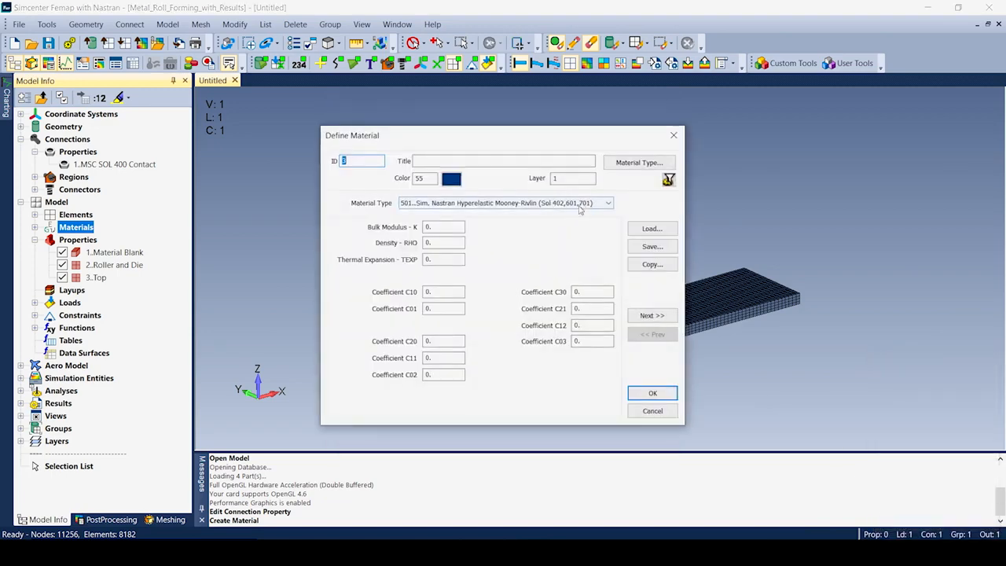
click(607, 203)
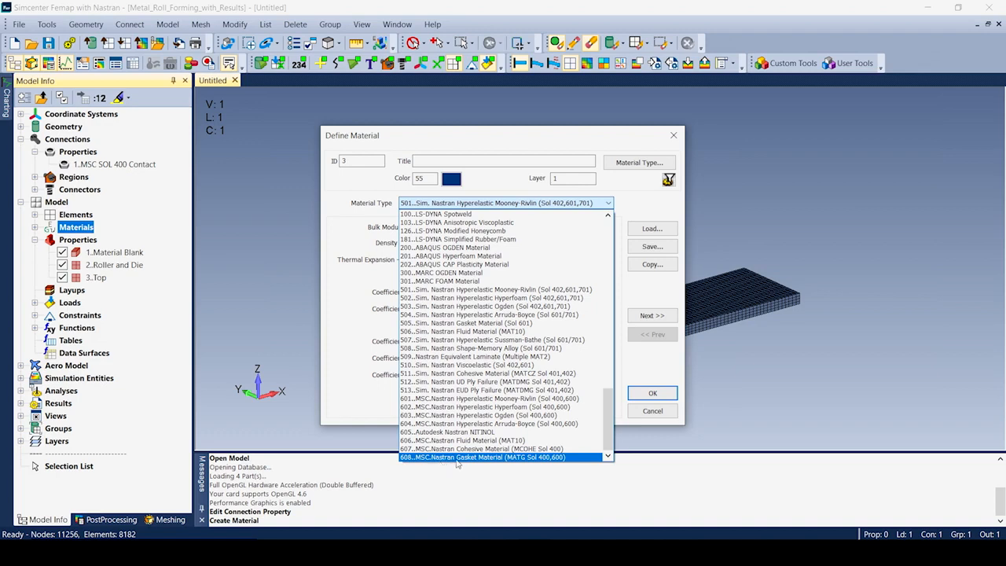
click(637, 416)
click(640, 414)
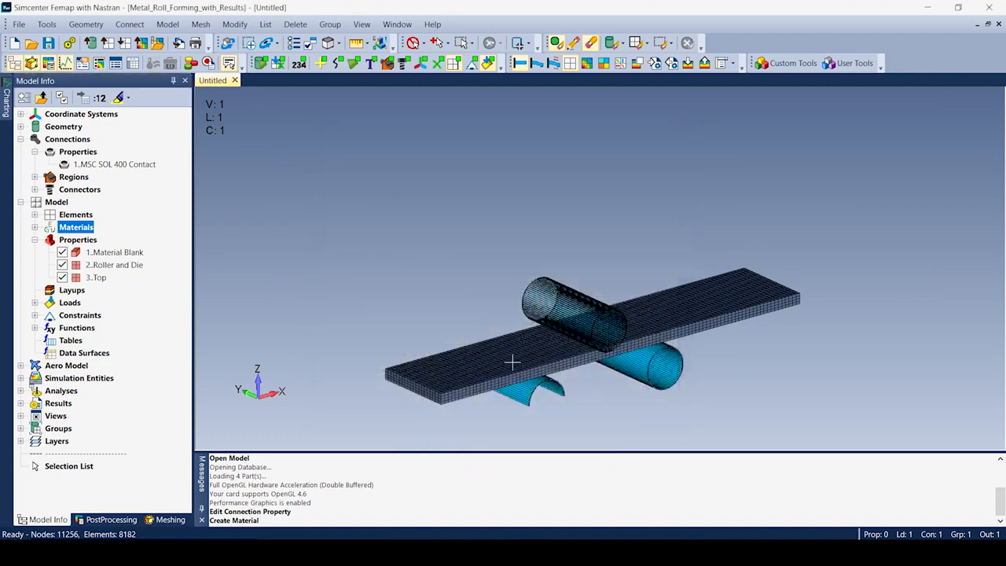
Try the Large Strain option in the Material Blank property's MSC Nastran extensions, then cancel the property edit.
right_click(110, 254)
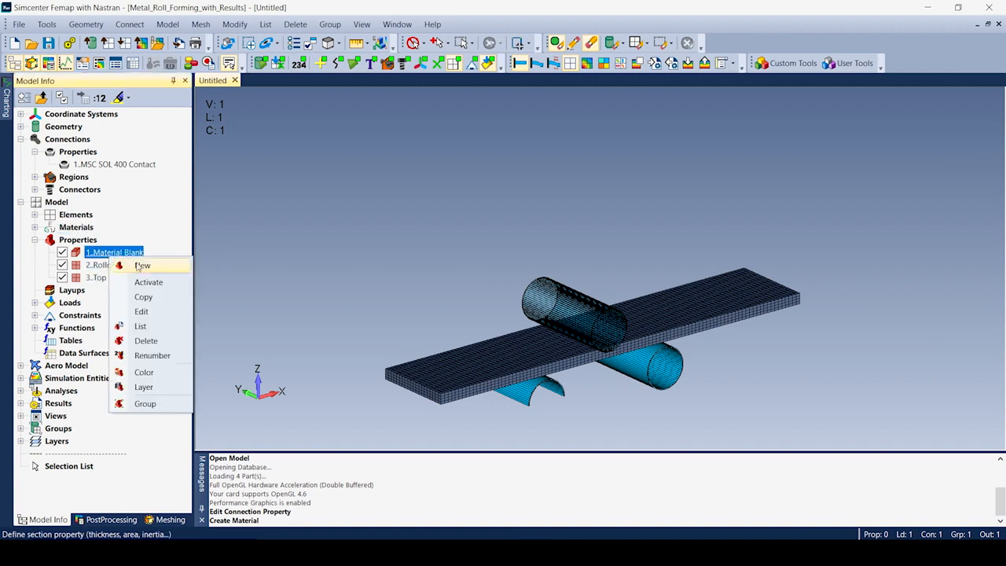
click(141, 311)
click(657, 263)
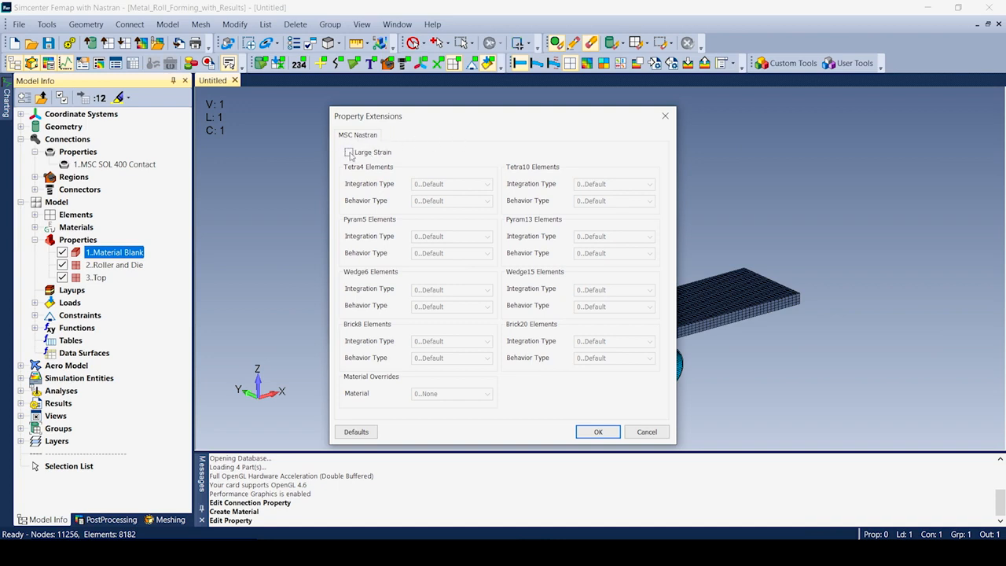
click(349, 153)
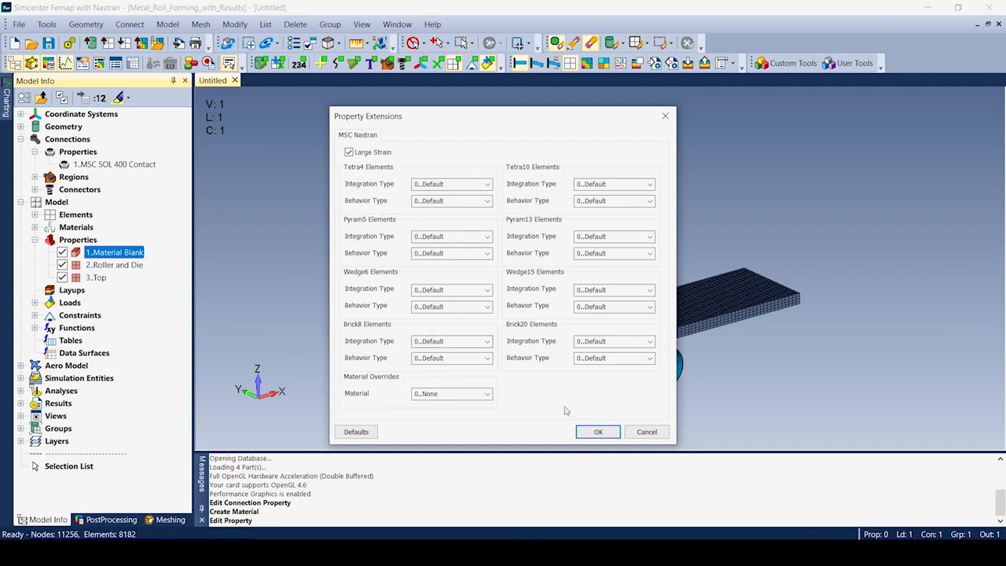
click(647, 432)
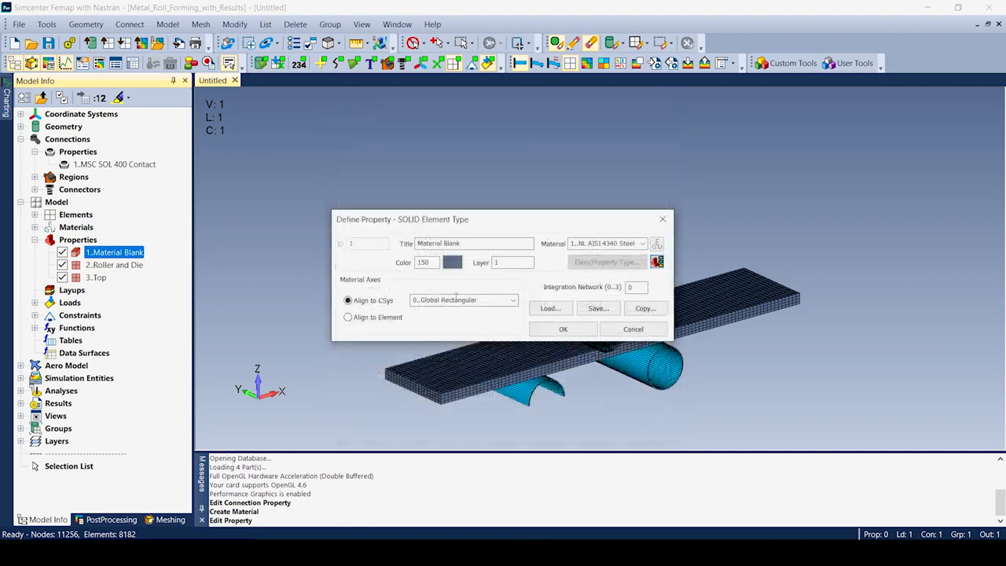
click(645, 331)
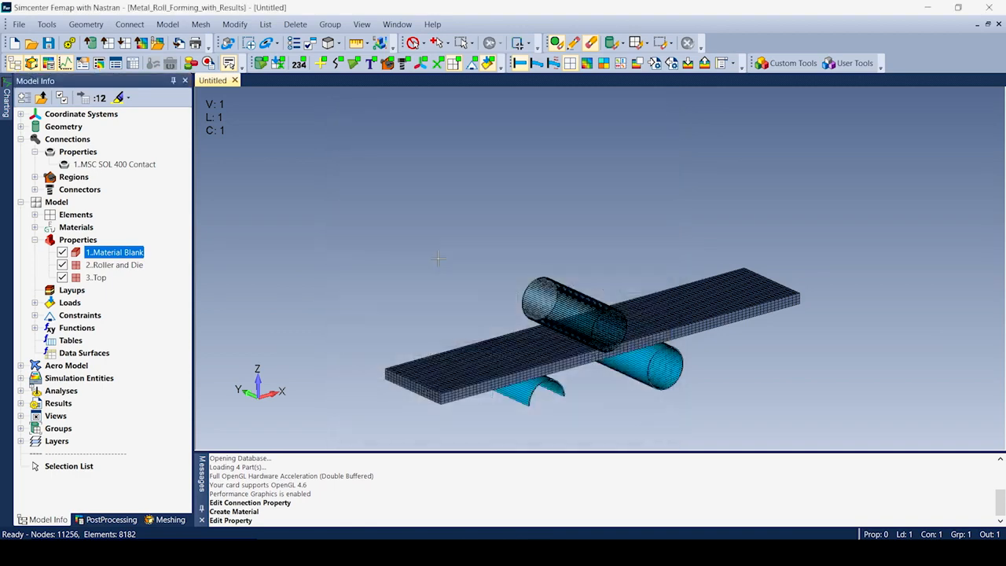
Open the Metal Roll Forming analysis set's options and examine its Nonlinear Behavior settings without changing them.
click(167, 24)
click(191, 180)
click(382, 152)
click(392, 189)
click(433, 227)
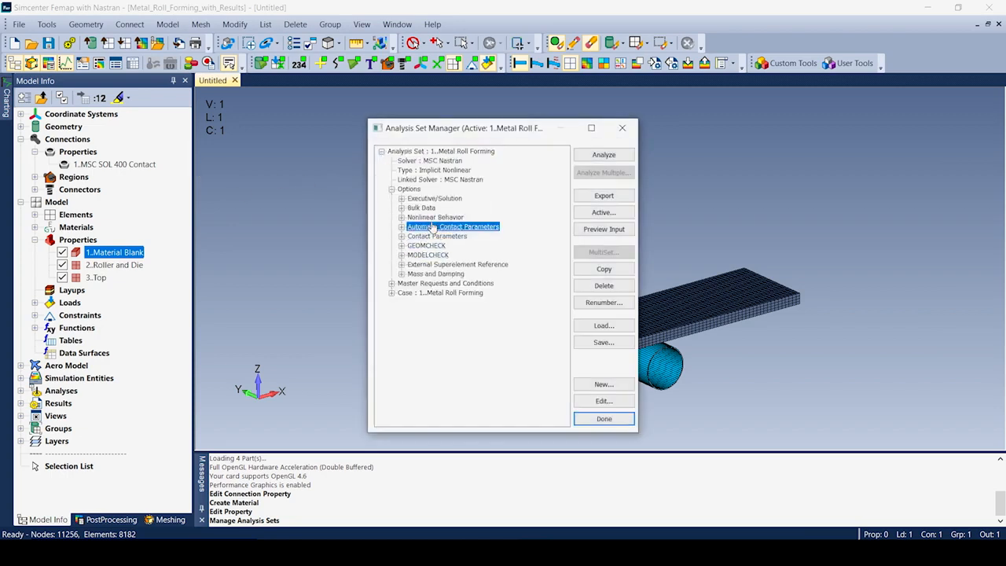
click(434, 218)
click(610, 403)
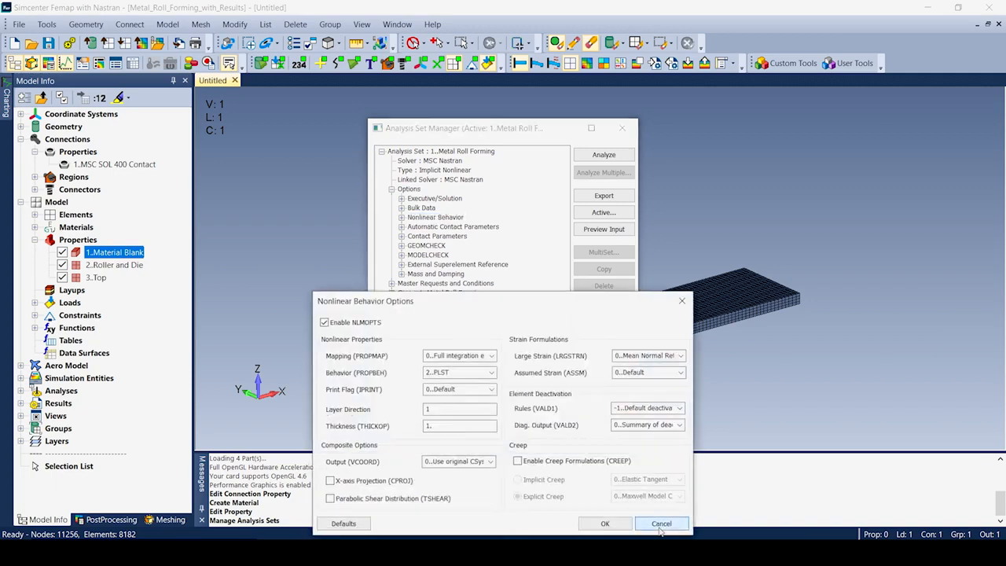
click(661, 523)
Examine the analysis set's Automatic Contact Generation parameters and cancel out of them.
click(470, 227)
click(619, 406)
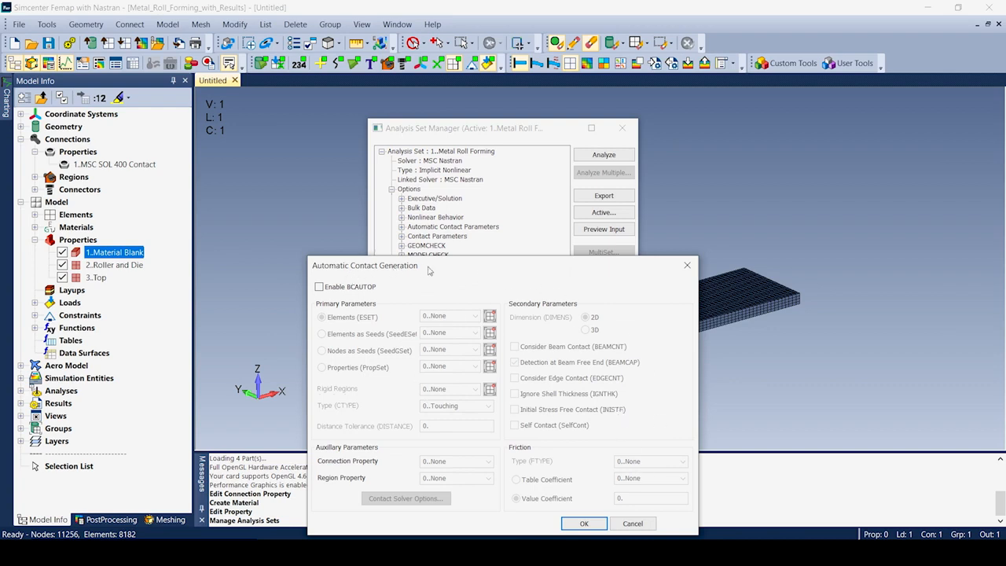
click(633, 524)
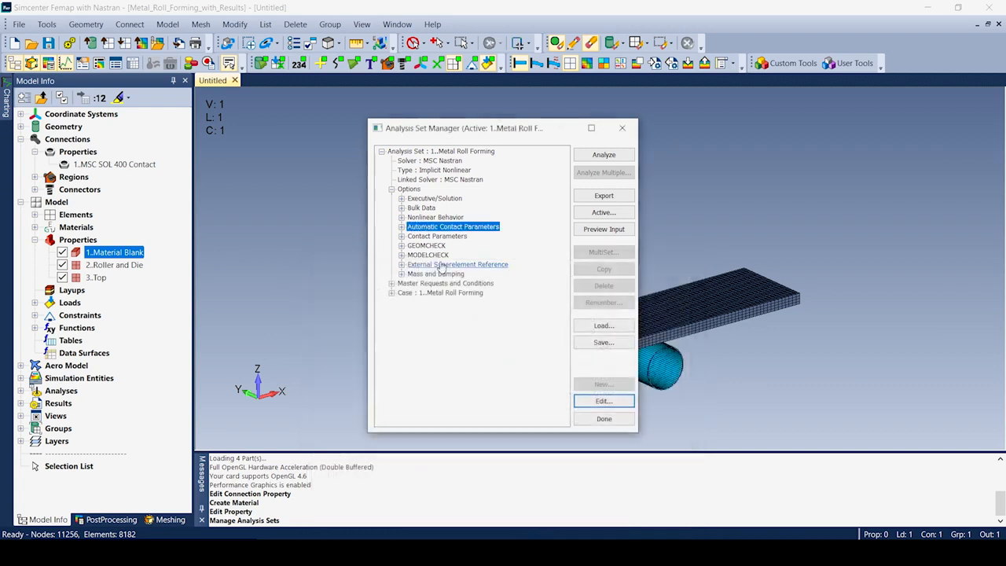
Enable the contact solver parameters to examine them and the cohesive contact options, then cancel the changes.
click(441, 237)
click(604, 401)
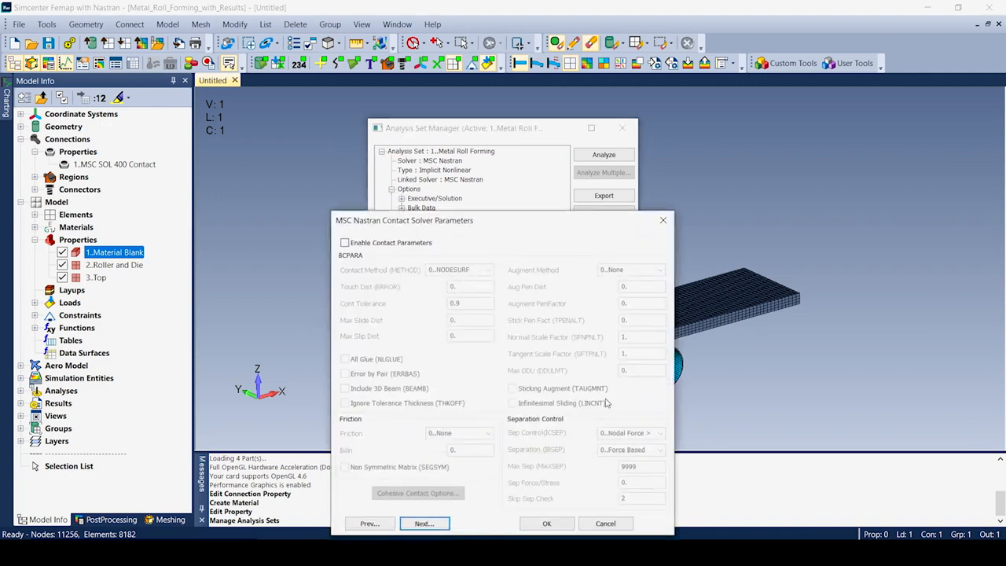
click(345, 243)
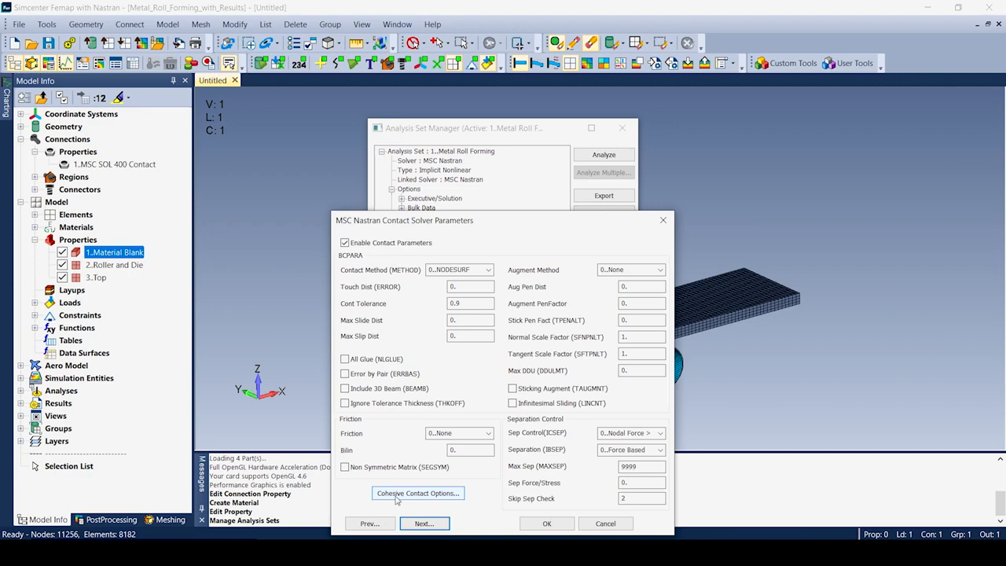
click(397, 494)
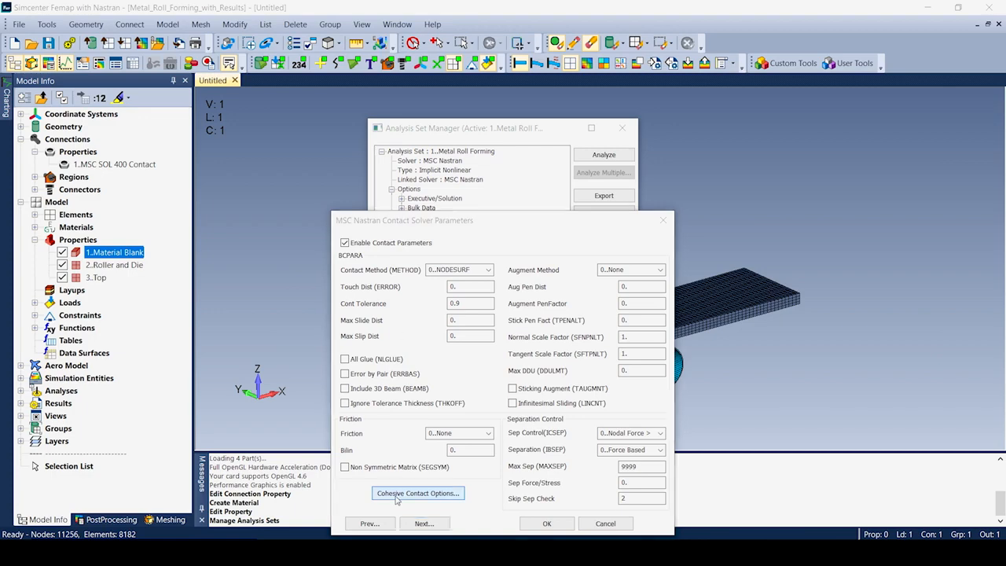
click(589, 531)
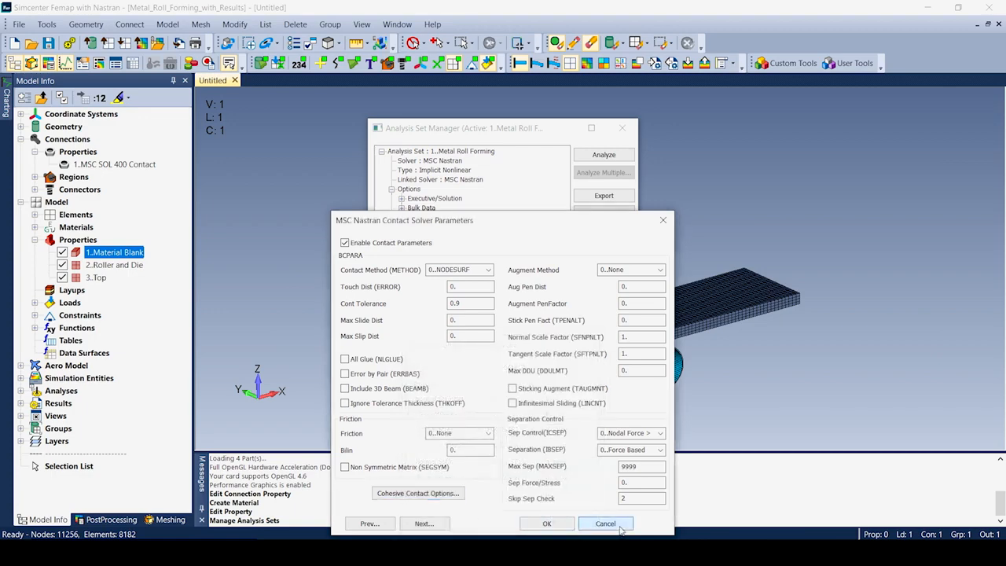
click(599, 524)
Examine the Metal Roll Forming case's implicit nonlinear control parameters, including the nonlinearity choices, and leave them without saving.
click(393, 293)
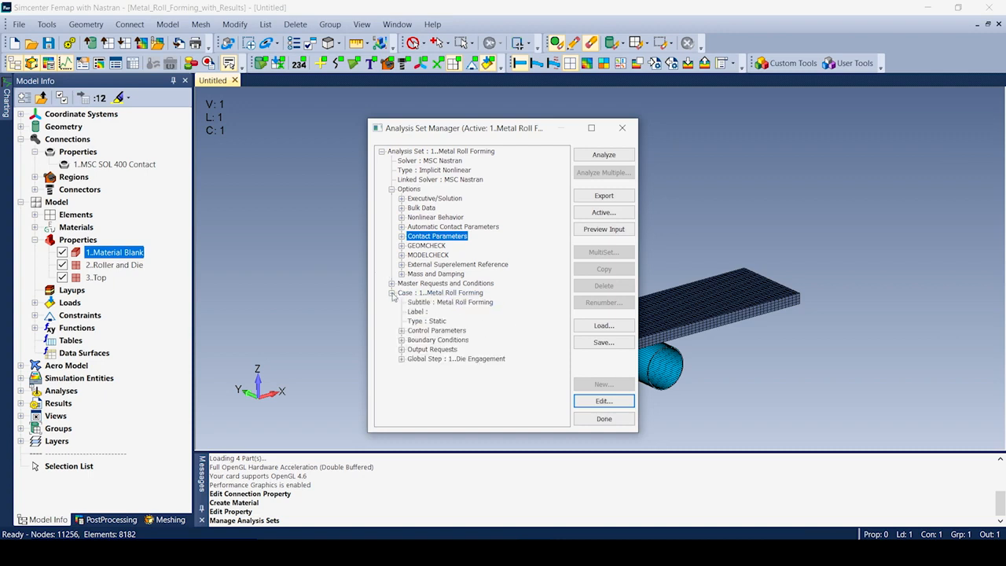
click(401, 330)
click(436, 330)
click(604, 401)
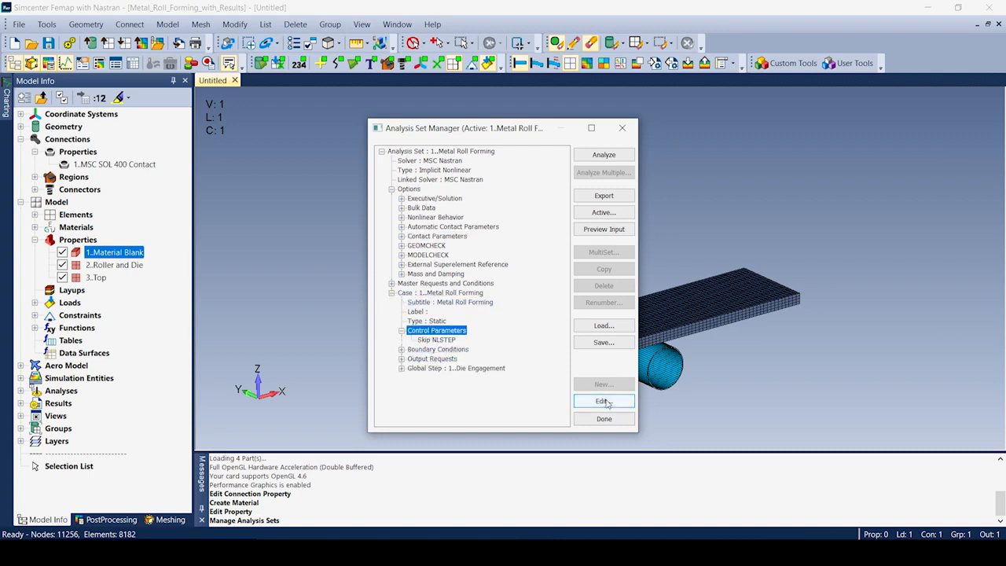
click(407, 294)
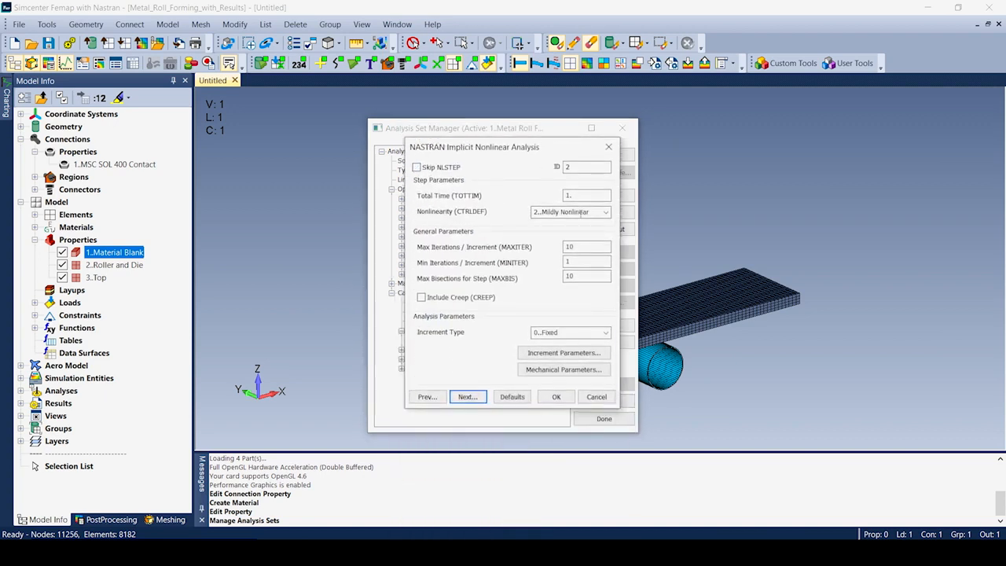
click(605, 213)
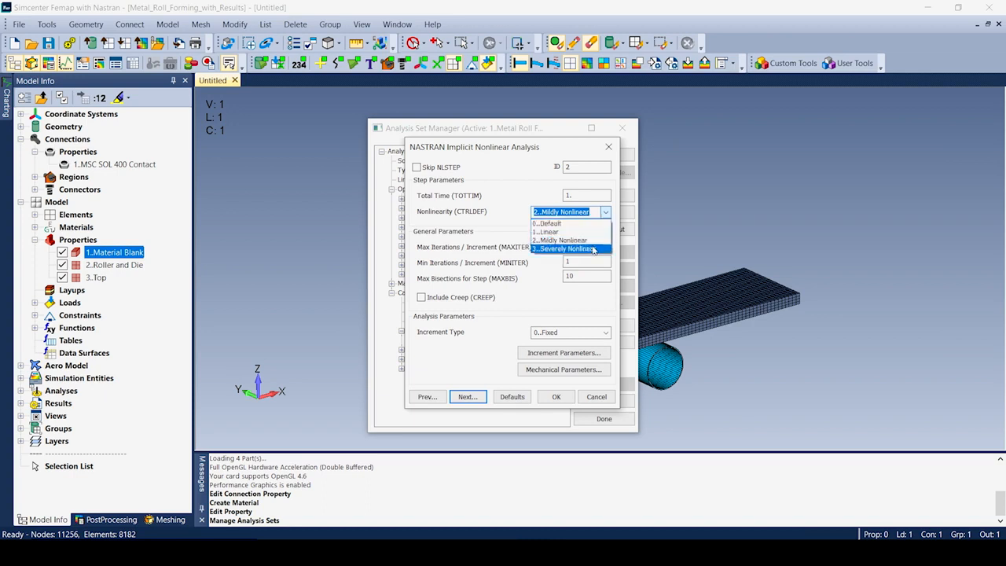
click(562, 402)
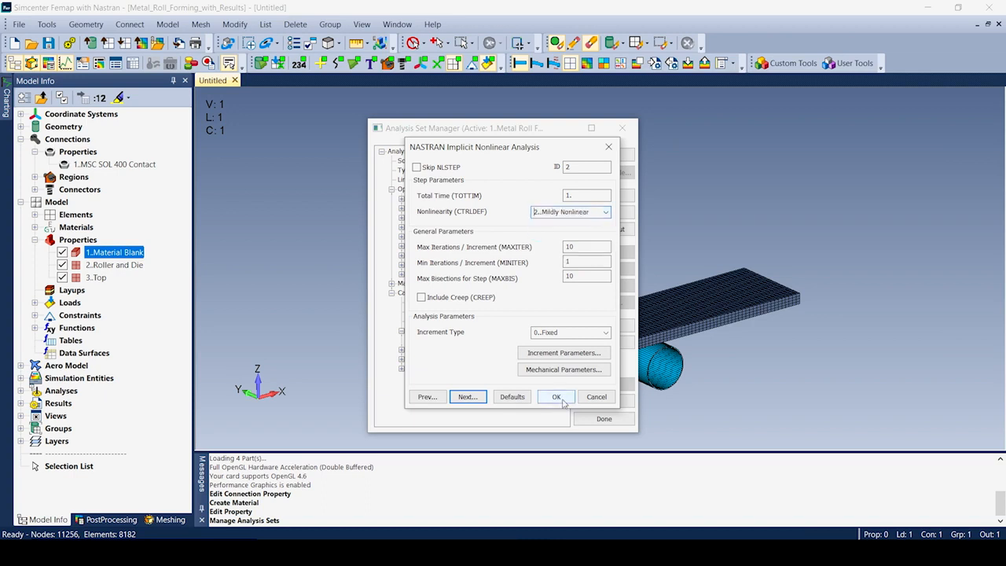
click(599, 404)
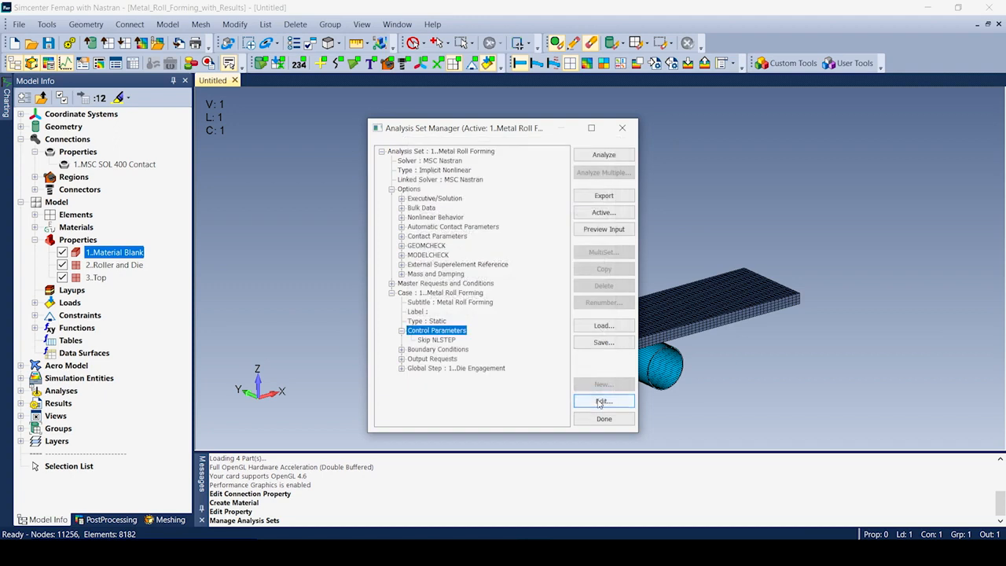
Examine the Die Engagement global step's settings and the SOL400 step manager, then close the analysis set management without changes.
click(452, 368)
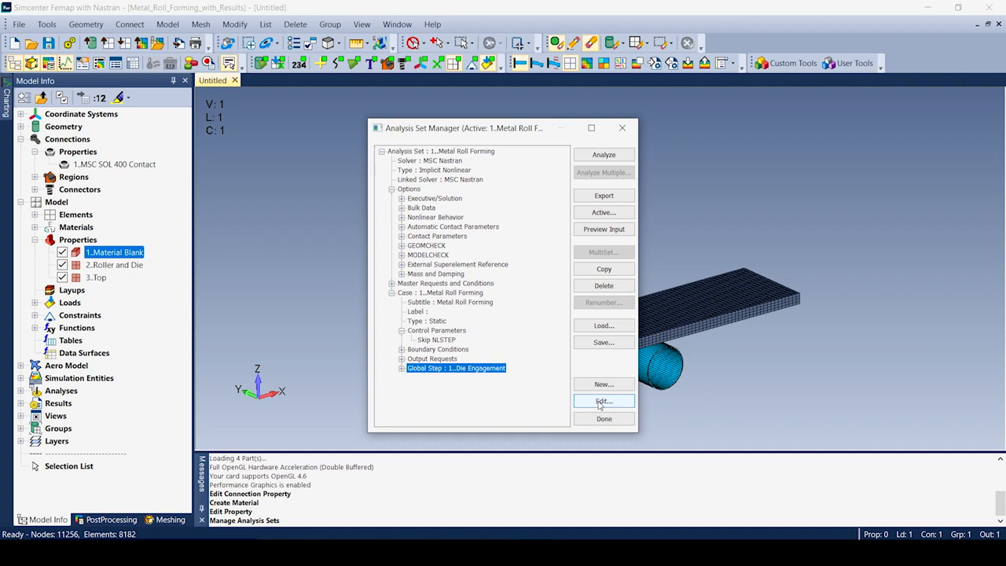
click(602, 402)
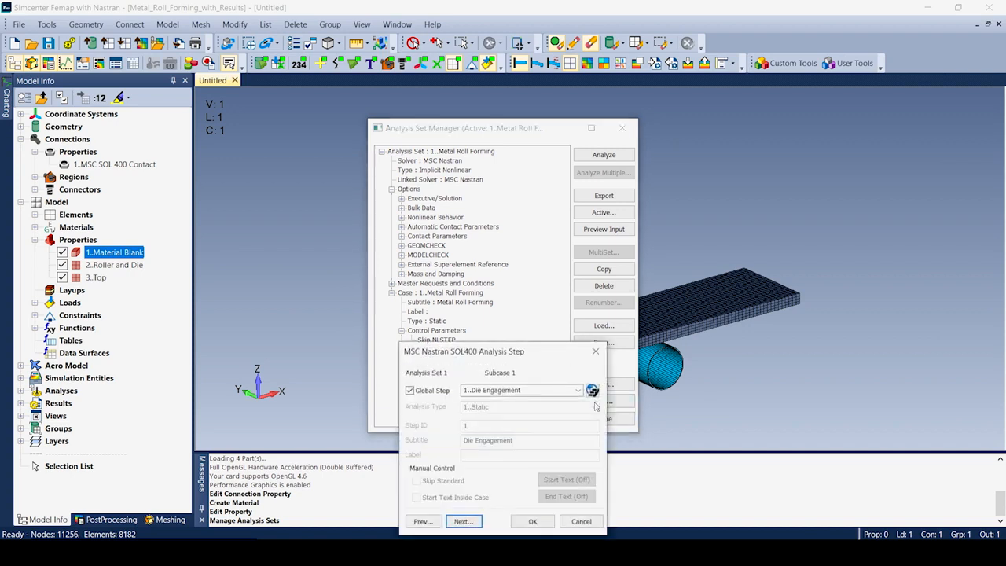
drag(536, 351, 541, 190)
click(417, 228)
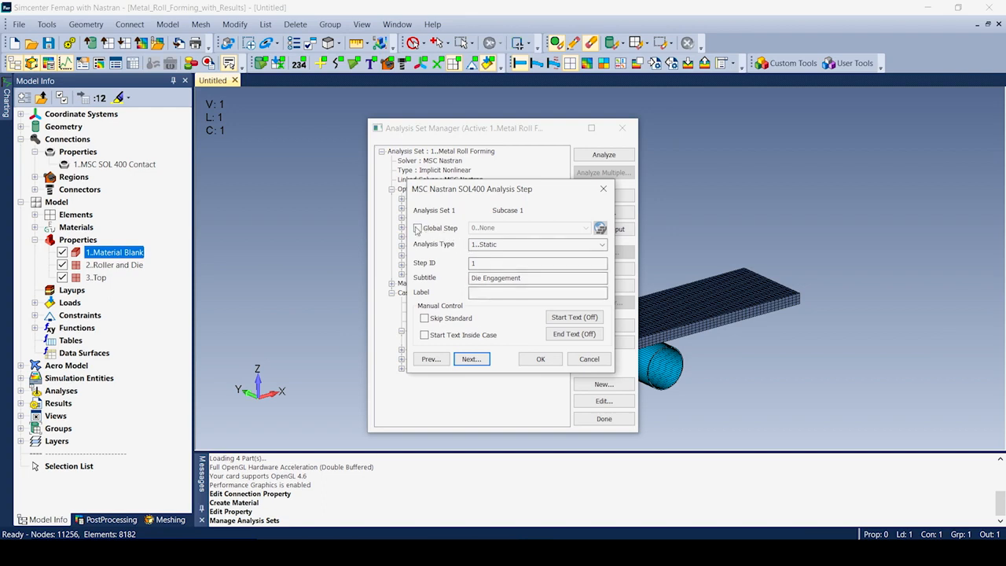
click(417, 229)
click(599, 228)
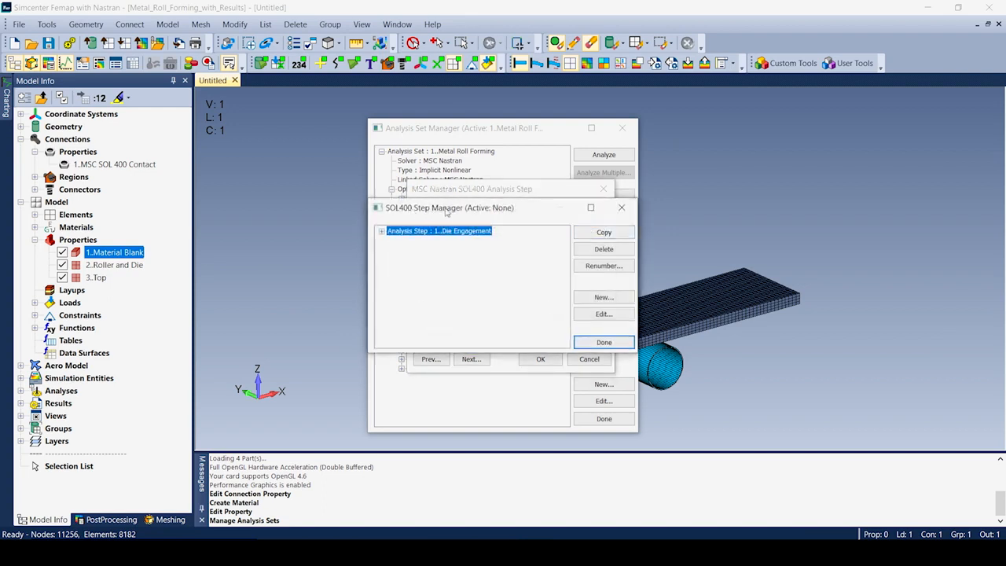
click(604, 342)
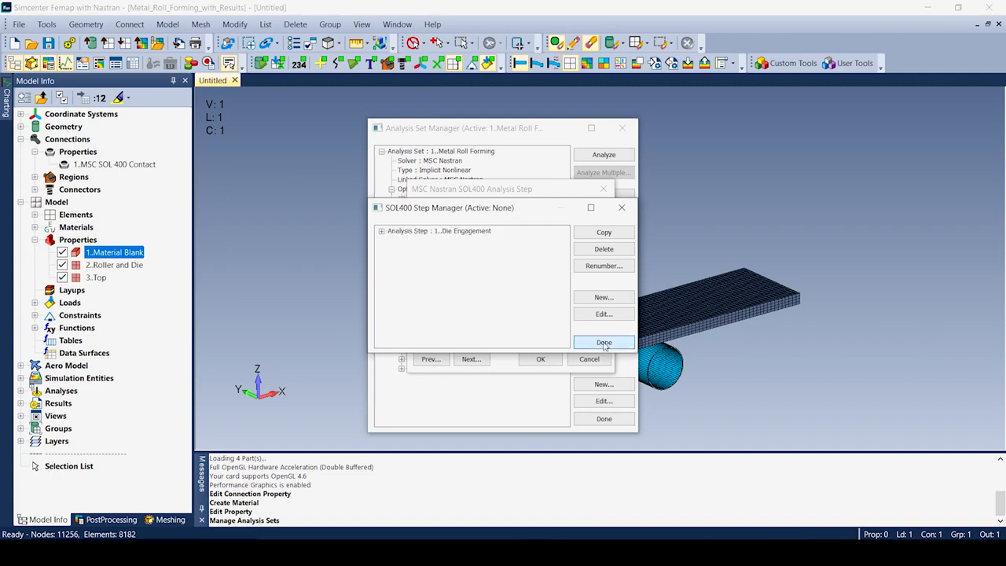
click(550, 363)
click(604, 419)
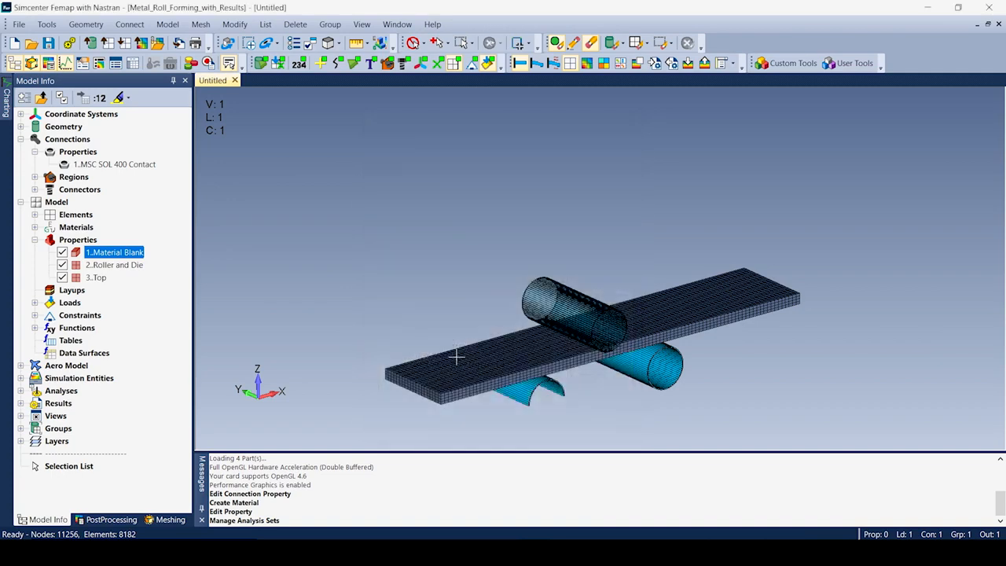
Review the stored result sets and animate the Metal_Roll_Forming.modfem analysis study.
click(21, 202)
click(21, 139)
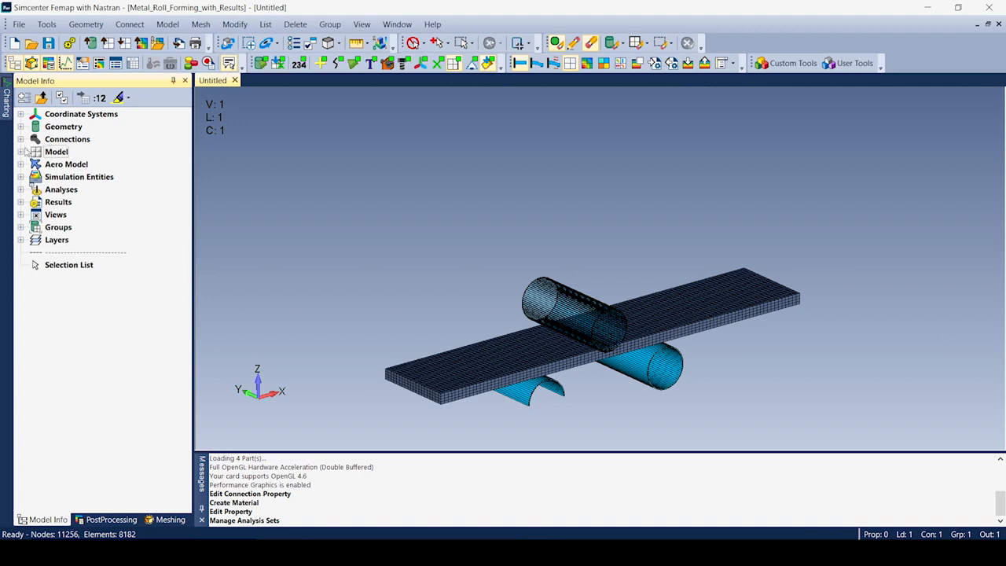
click(21, 202)
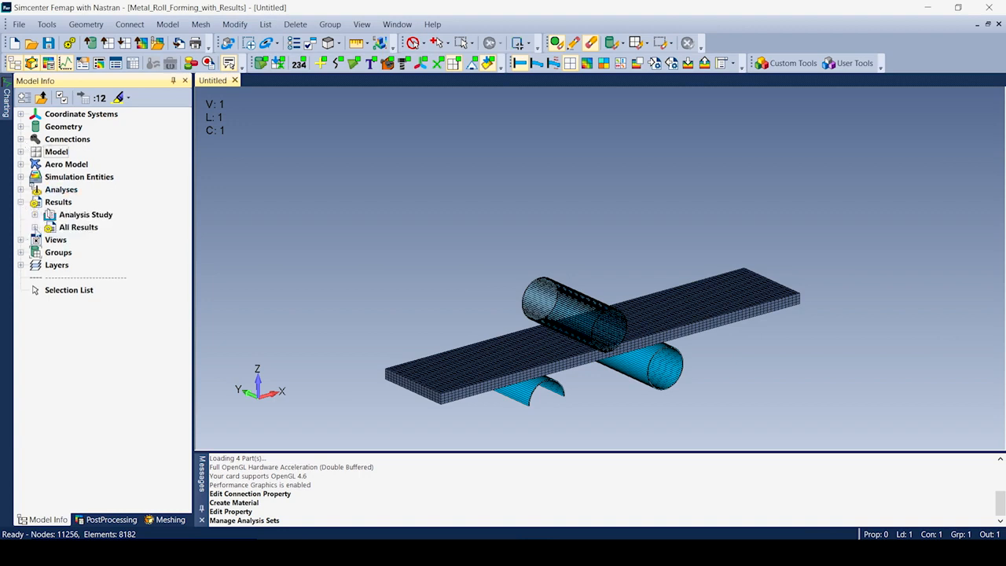
click(35, 228)
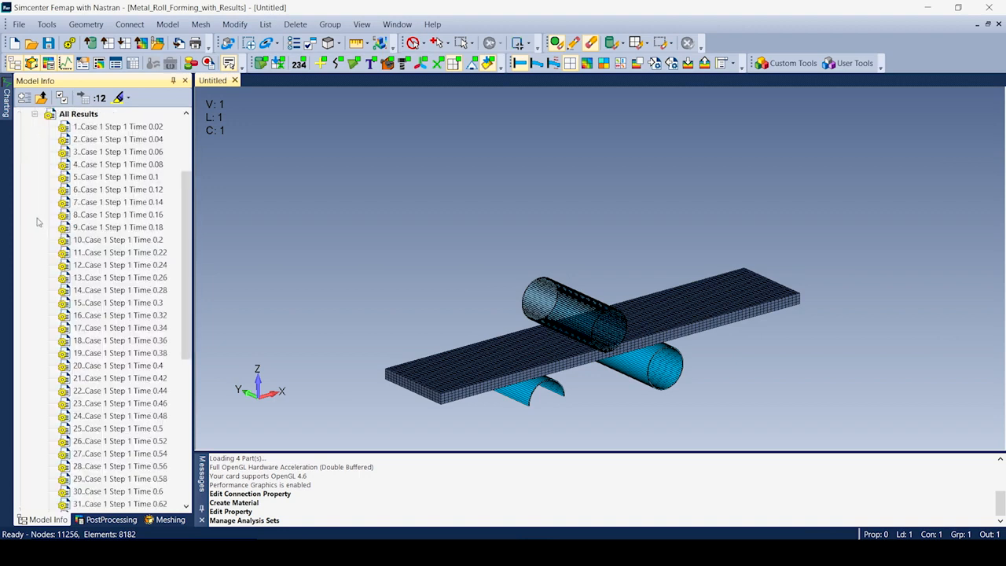
click(34, 114)
click(34, 215)
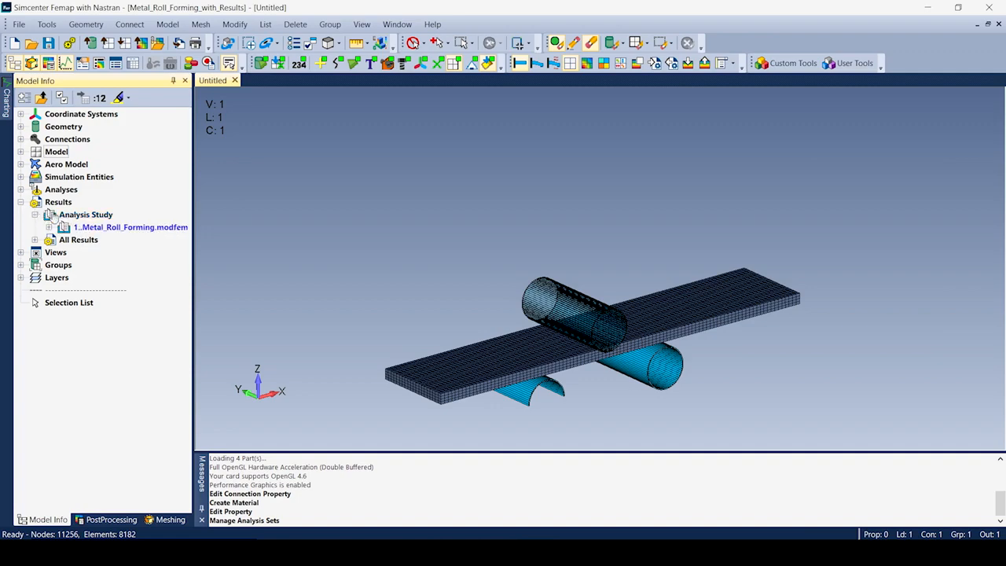
right_click(127, 228)
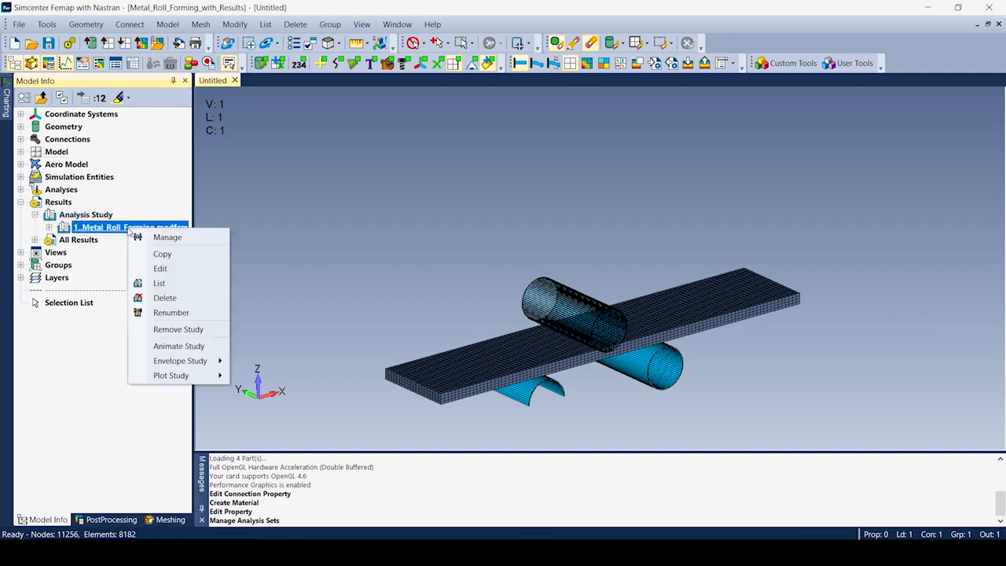
click(179, 347)
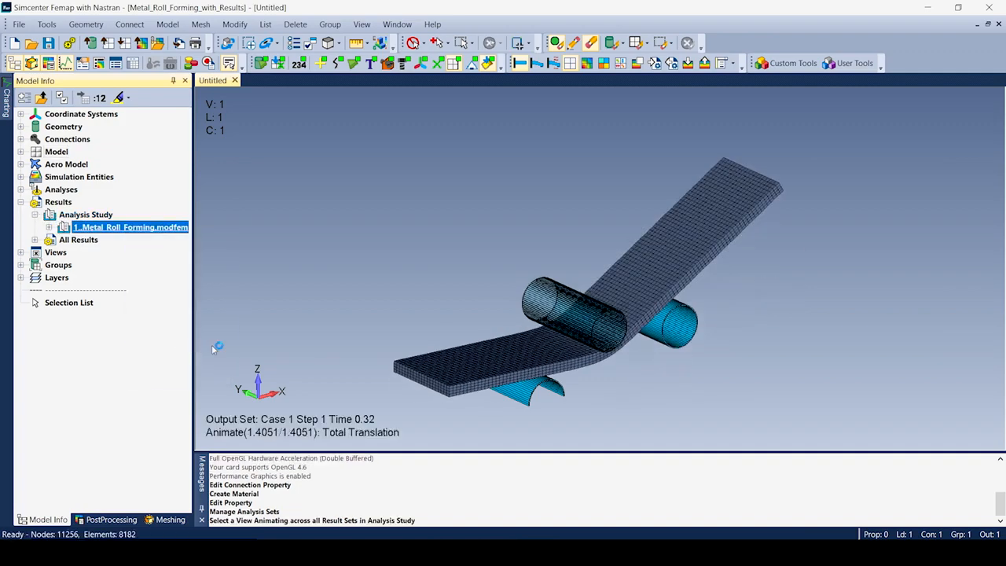
Contour the animated model with Nonlinear Solid Plastic Strain and switch off the display of the Top property.
click(587, 64)
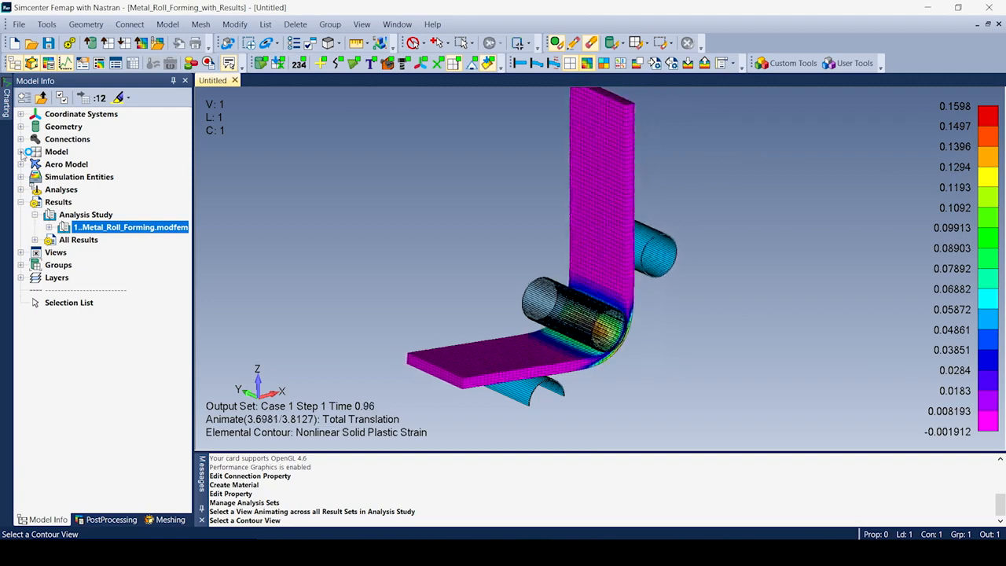
click(22, 151)
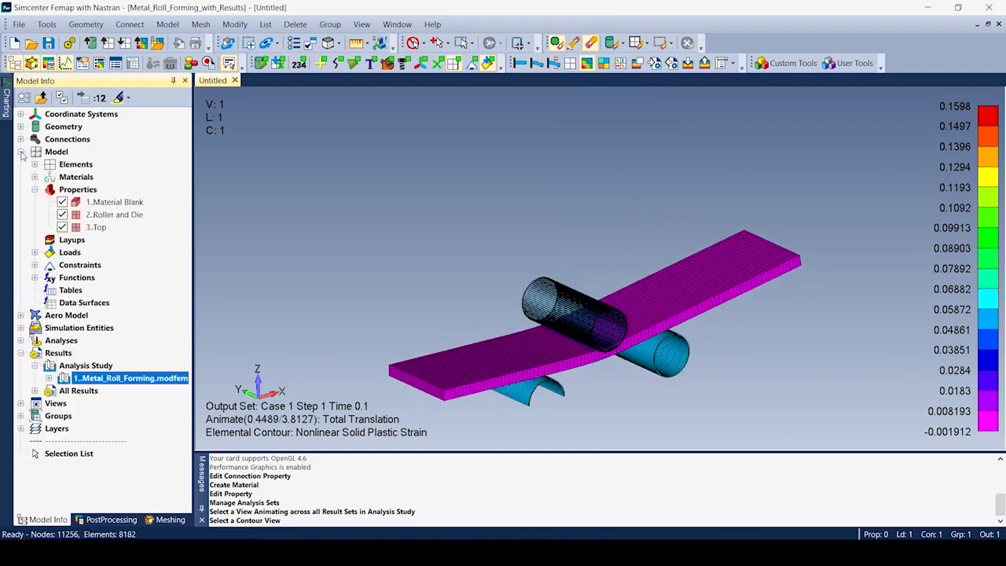
click(62, 227)
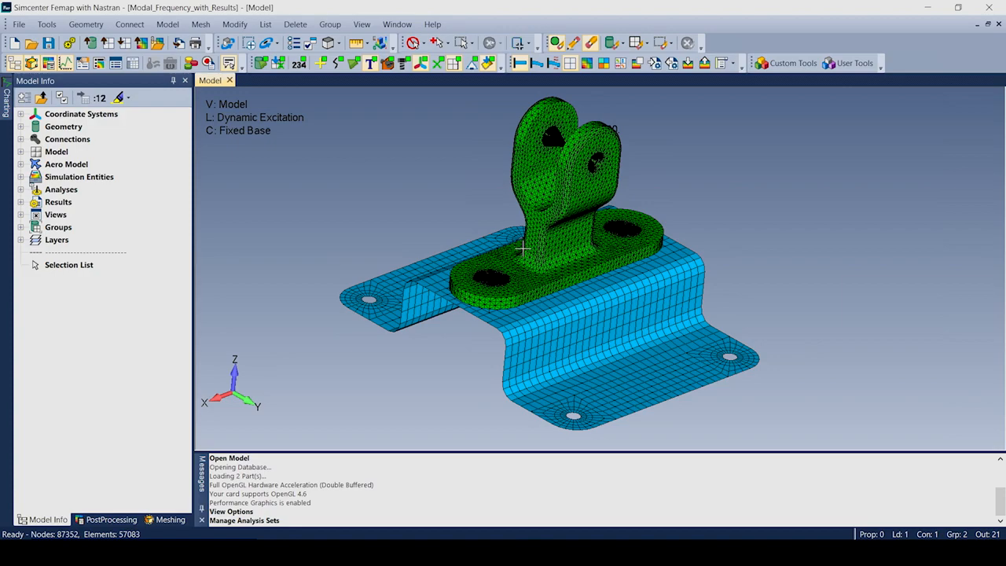
Create an analysis set in the Modal_Frequency_with_Results model using Simcenter Nastran and the Frequency/Harmonic Response type.
mouse_move(570, 253)
middle_down()
mouse_move(634, 265)
mouse_move(566, 257)
mouse_move(537, 268)
mouse_move(567, 266)
middle_up()
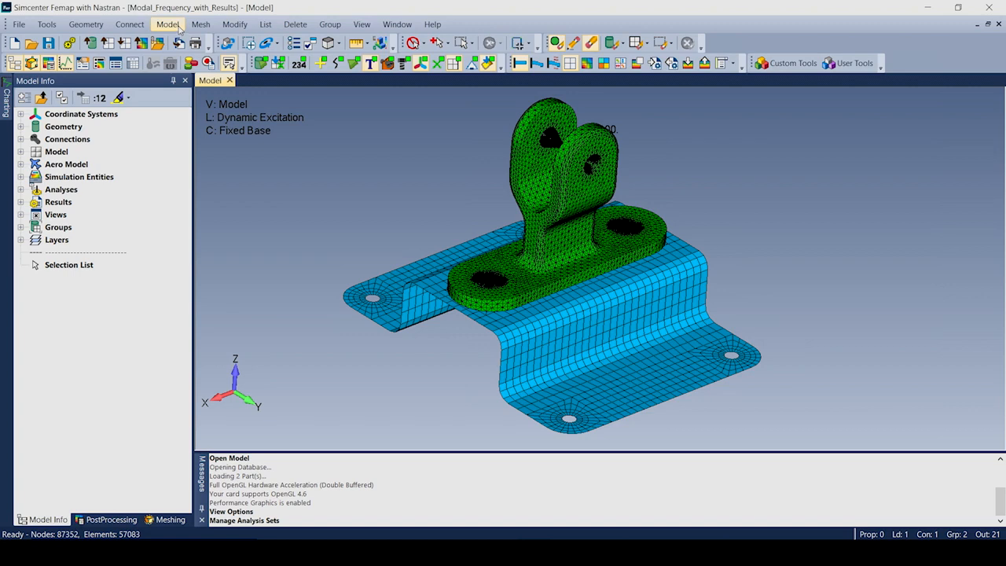
click(168, 25)
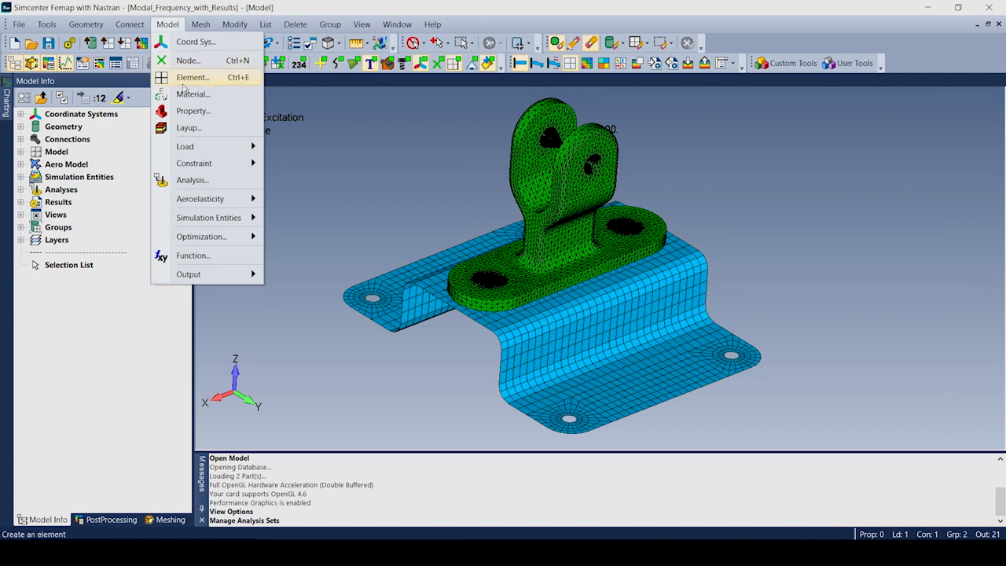
click(191, 181)
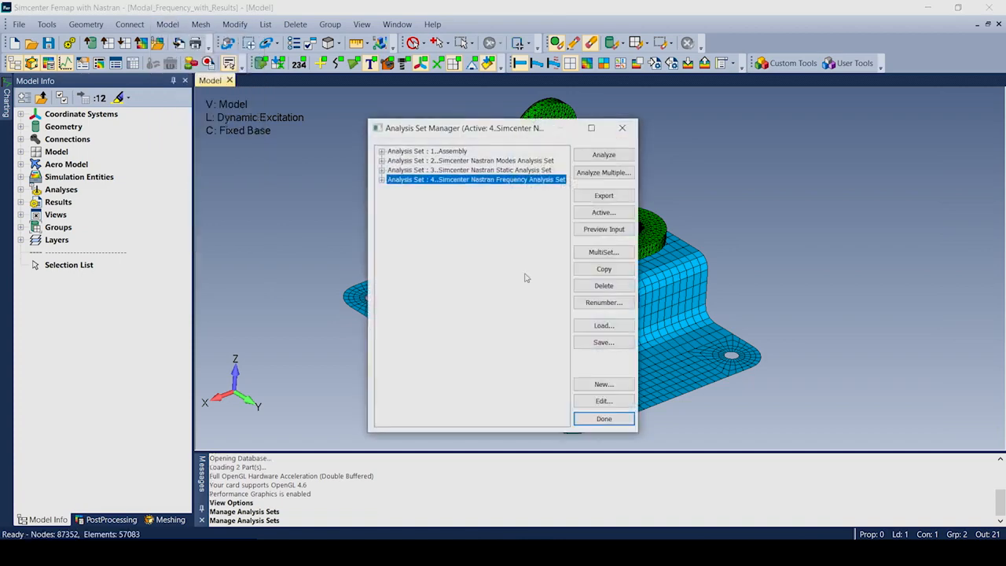
click(599, 385)
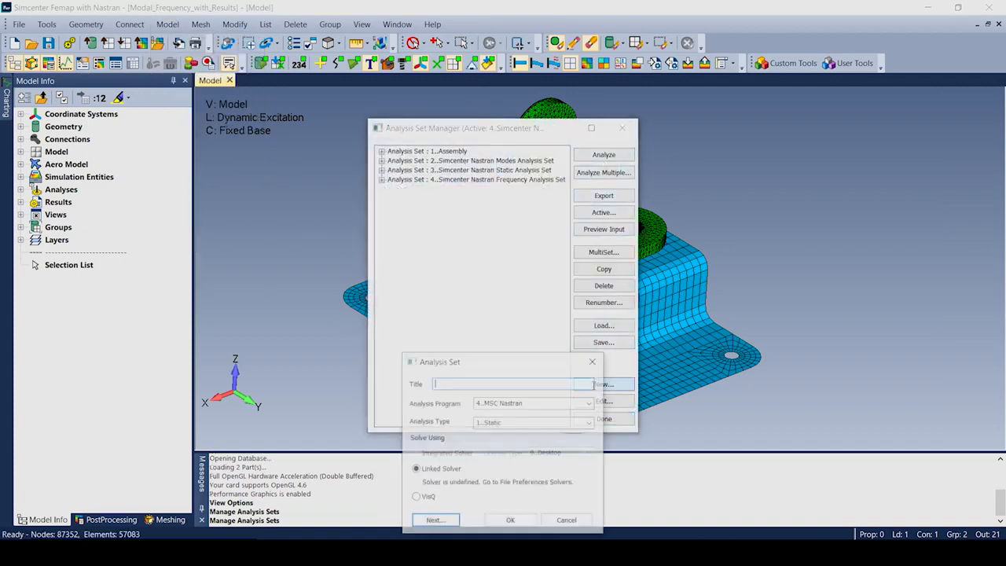
click(591, 403)
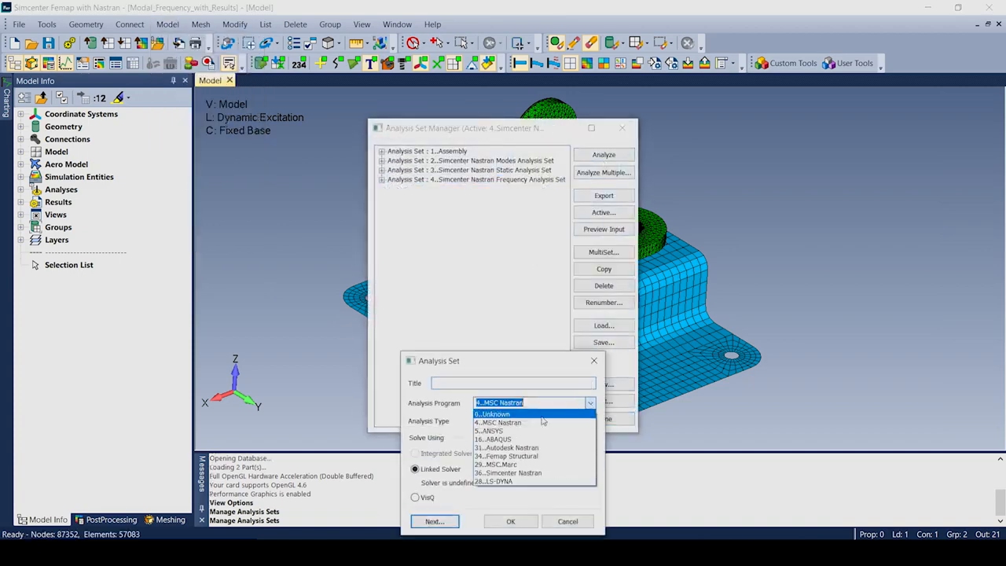
click(527, 474)
click(590, 422)
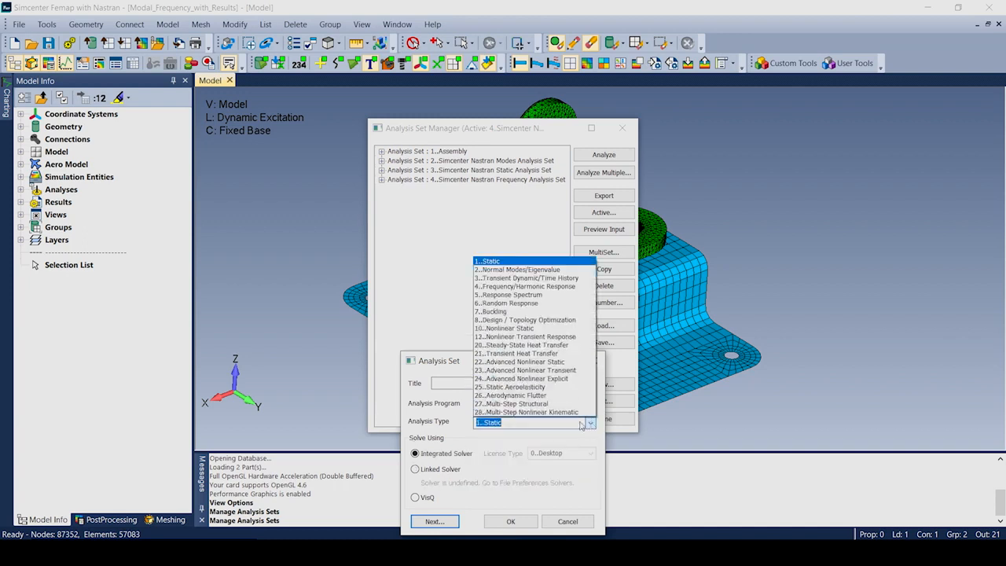
click(528, 286)
click(513, 521)
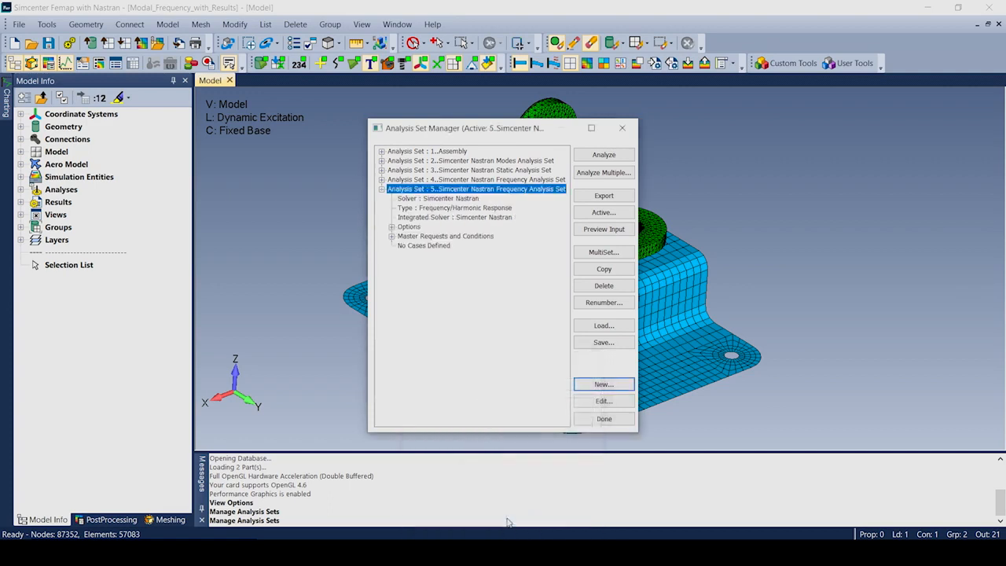
Set the new frequency analysis set's solution type to Modal, and review its dynamic options and solution frequencies.
click(391, 227)
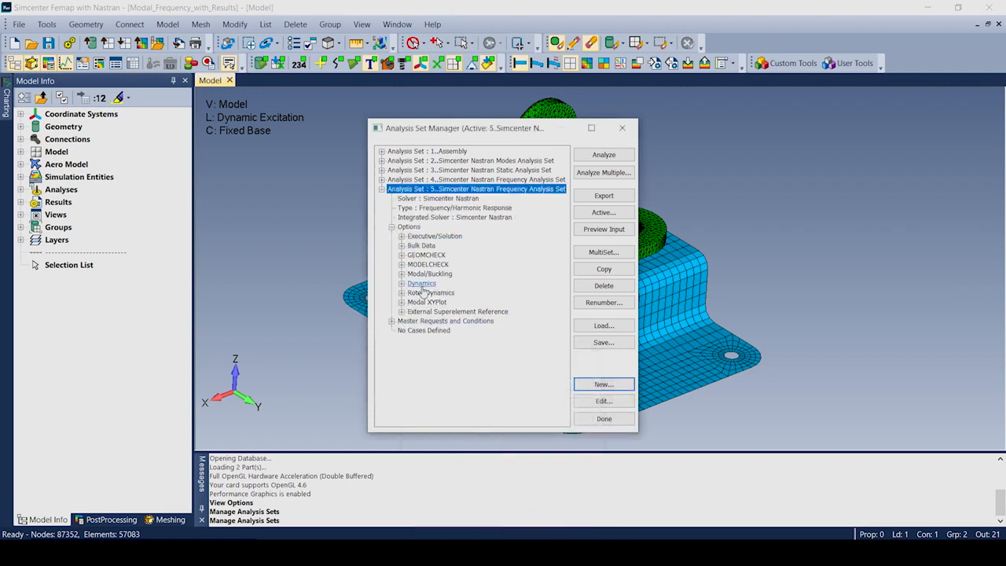
click(421, 283)
click(604, 401)
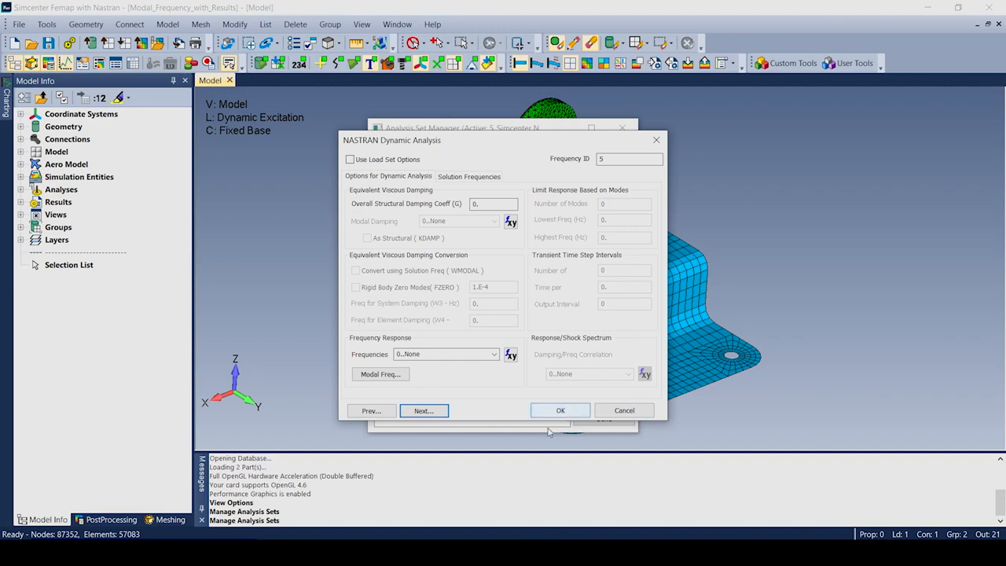
click(371, 410)
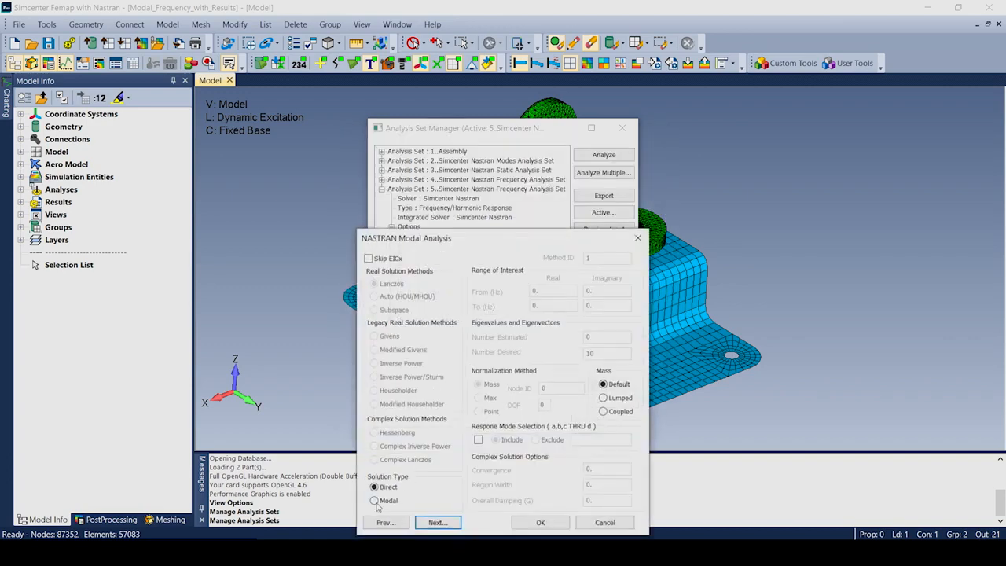
click(375, 501)
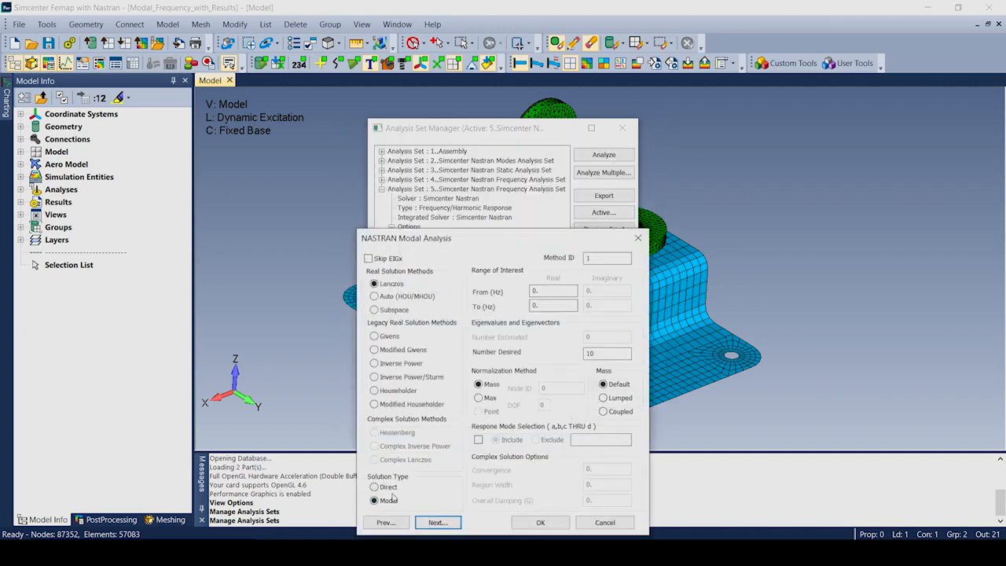
click(444, 523)
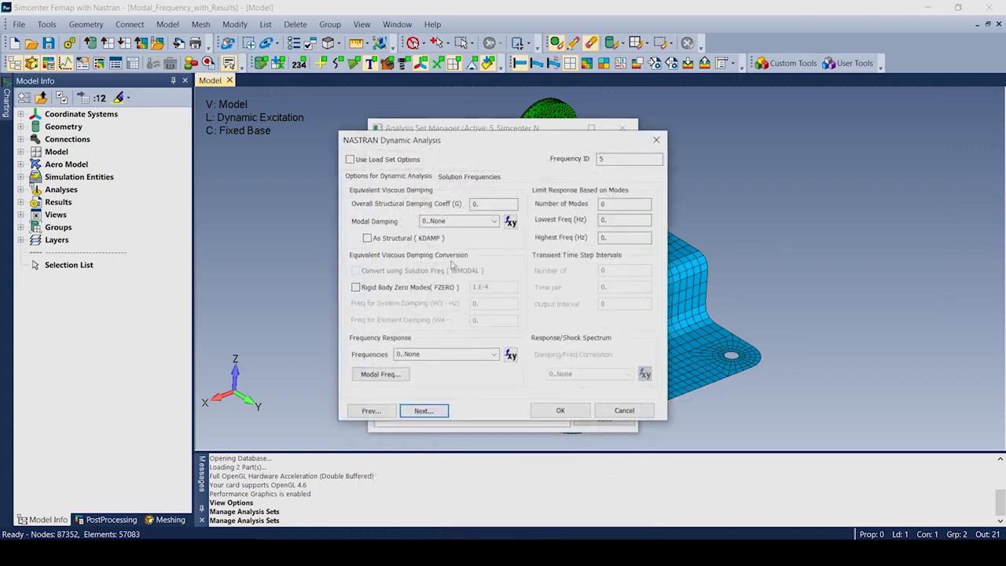
click(457, 177)
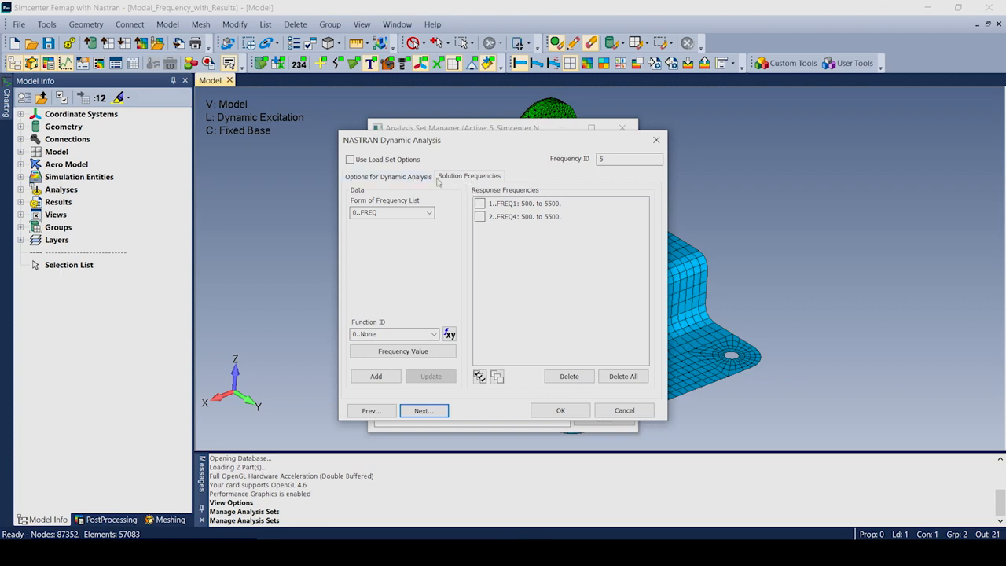
click(562, 410)
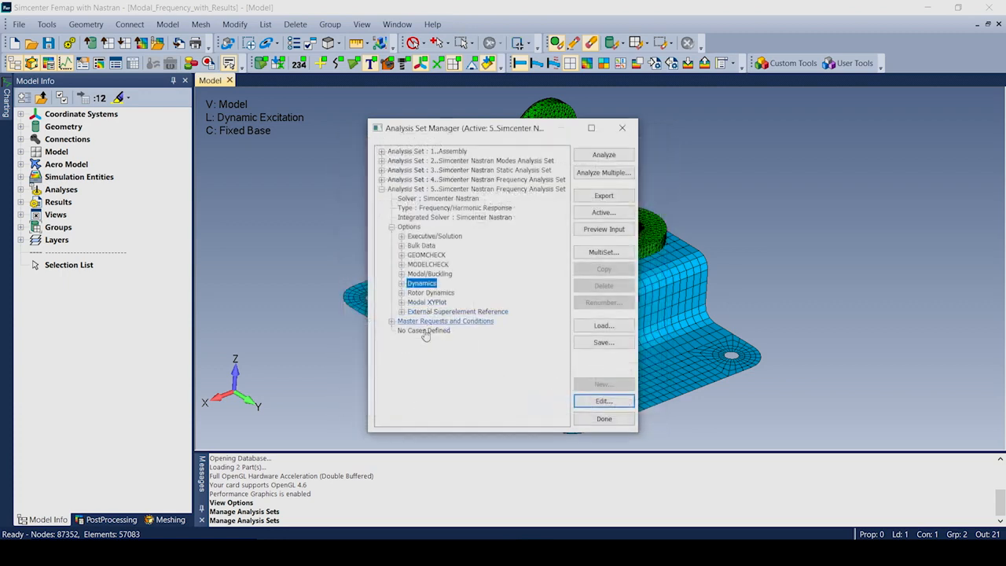
Add an analysis case to the new frequency analysis set with Static as its analysis type.
click(417, 331)
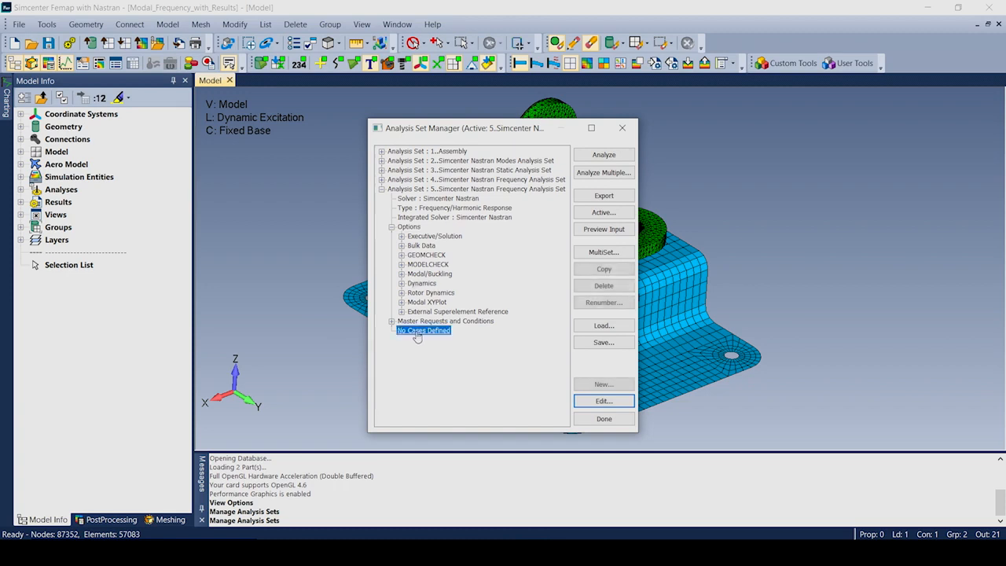
click(604, 384)
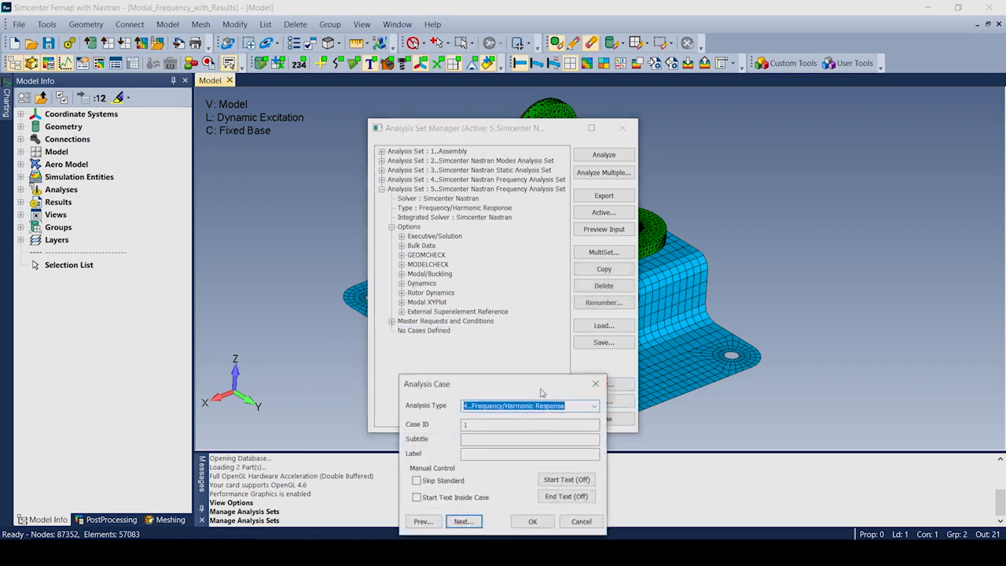
drag(594, 385, 562, 301)
click(614, 312)
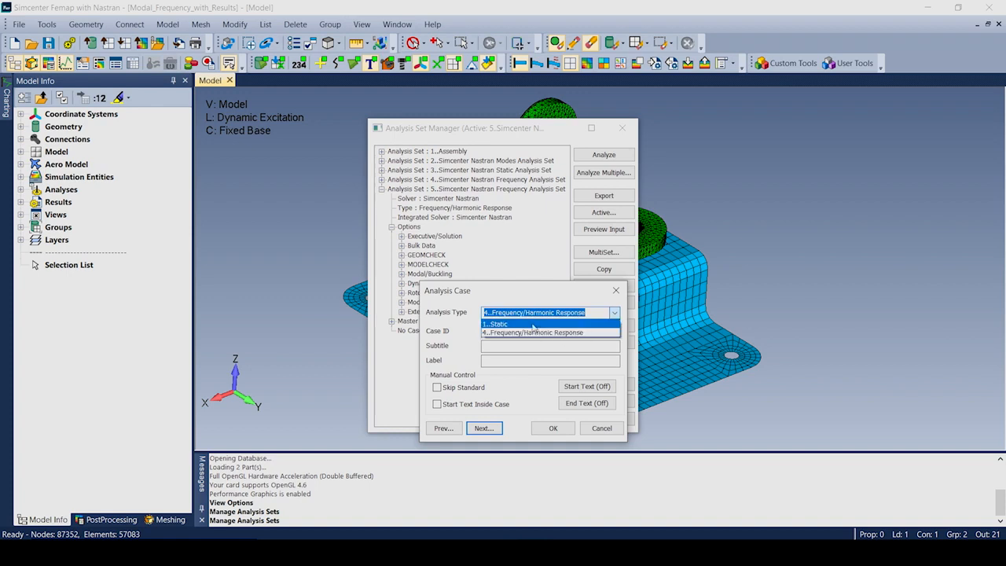
click(533, 324)
Assign the Bolt Preload load set to the static analysis case and finish defining the case.
click(484, 428)
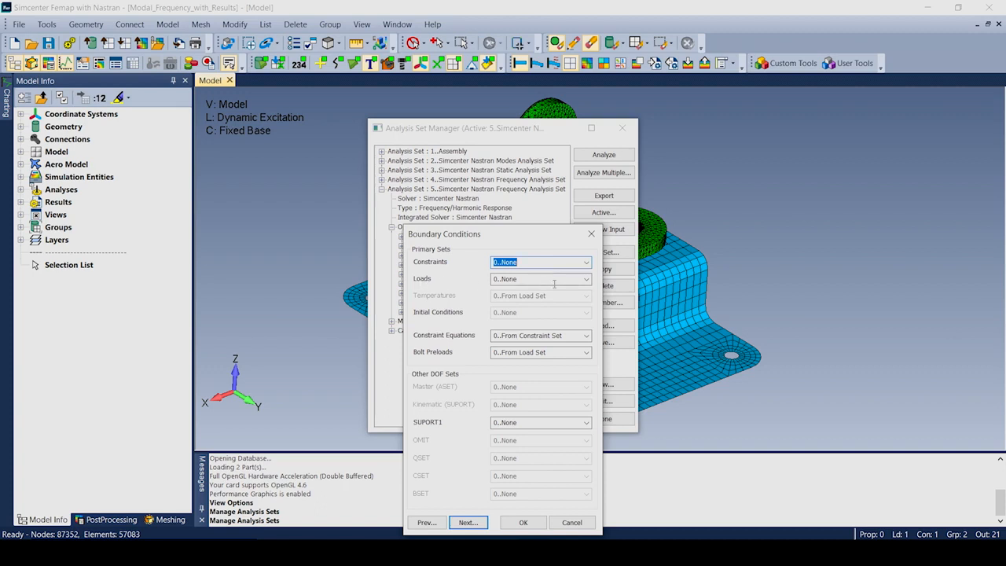
click(586, 279)
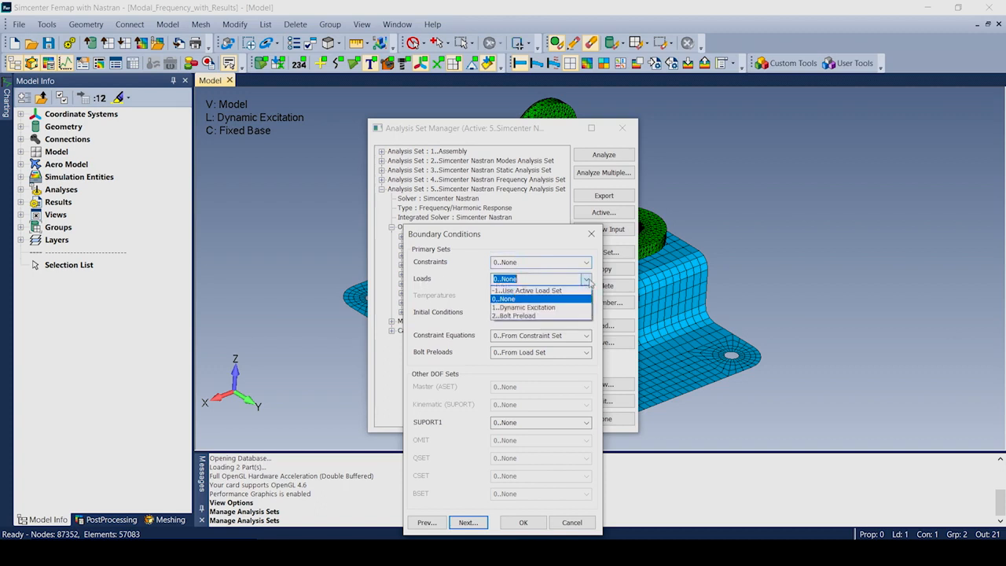
click(554, 315)
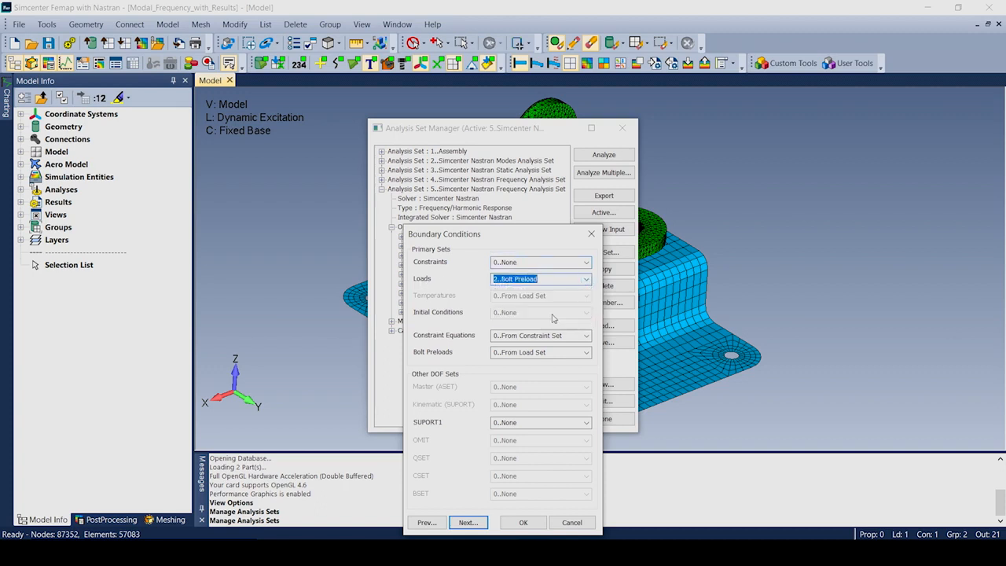
click(523, 523)
Add a Frequency/Harmonic Response case with the FREQ1 500 to 5500 response frequencies enabled and modal damping set to the Damping function.
click(428, 331)
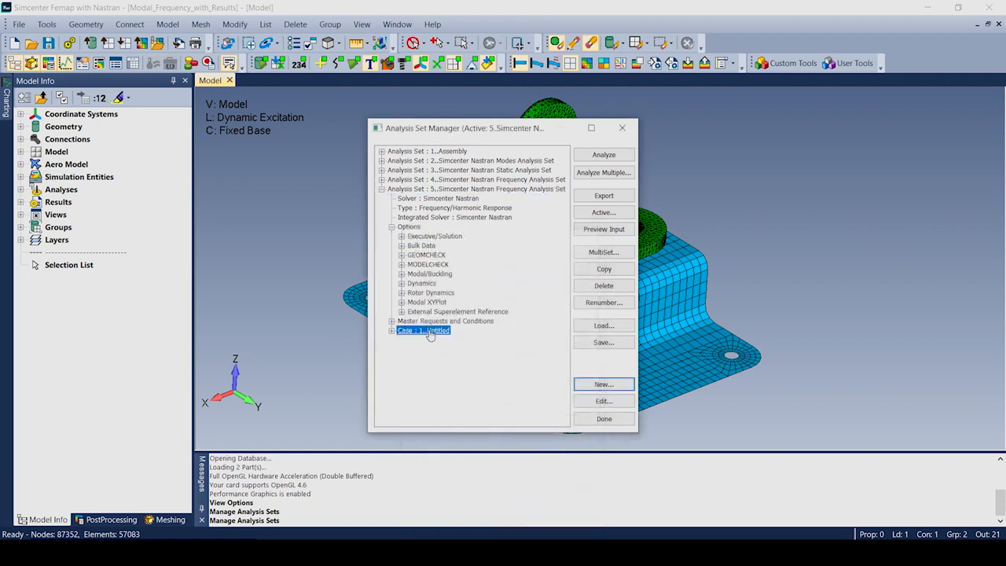
click(602, 384)
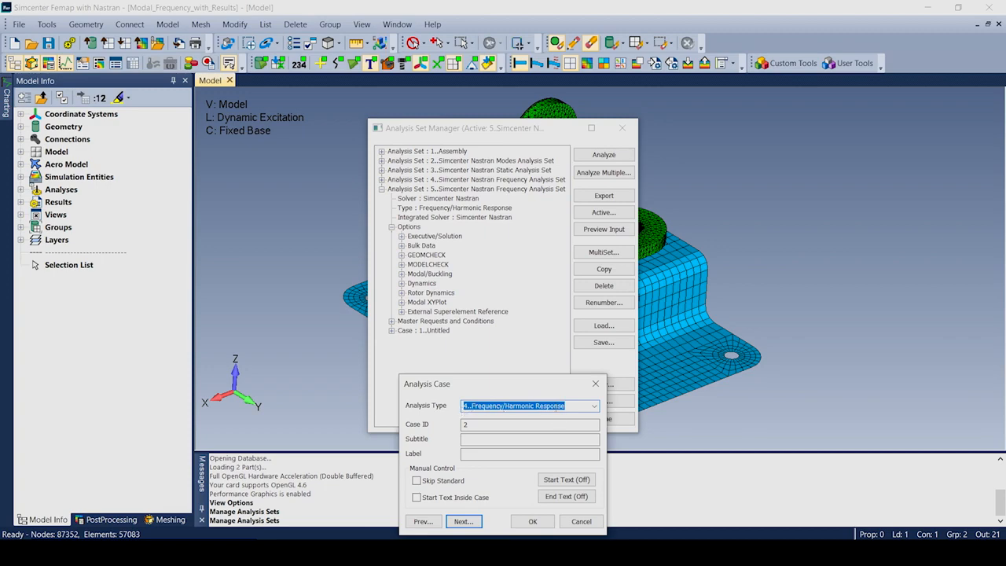
click(463, 521)
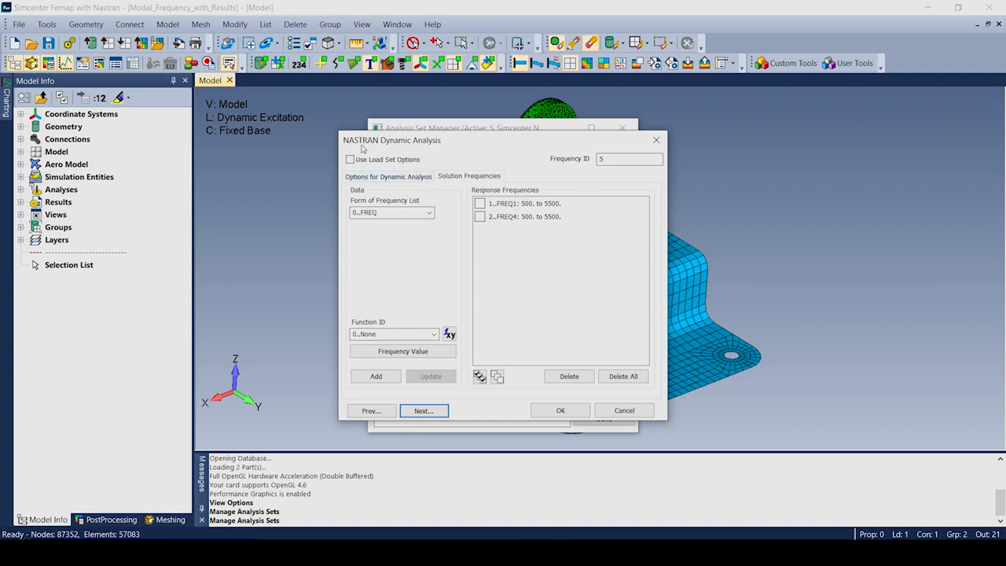
click(481, 204)
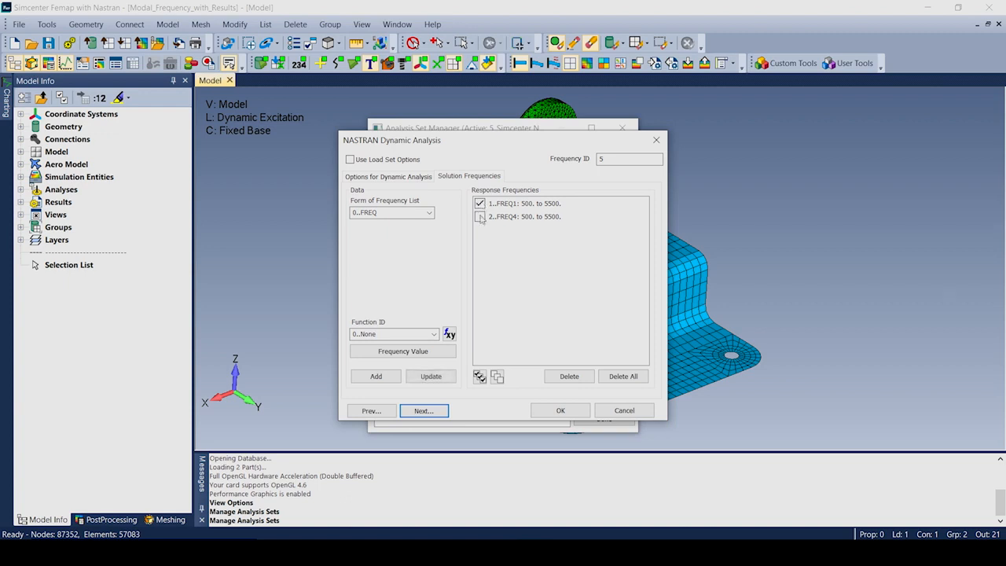
click(388, 177)
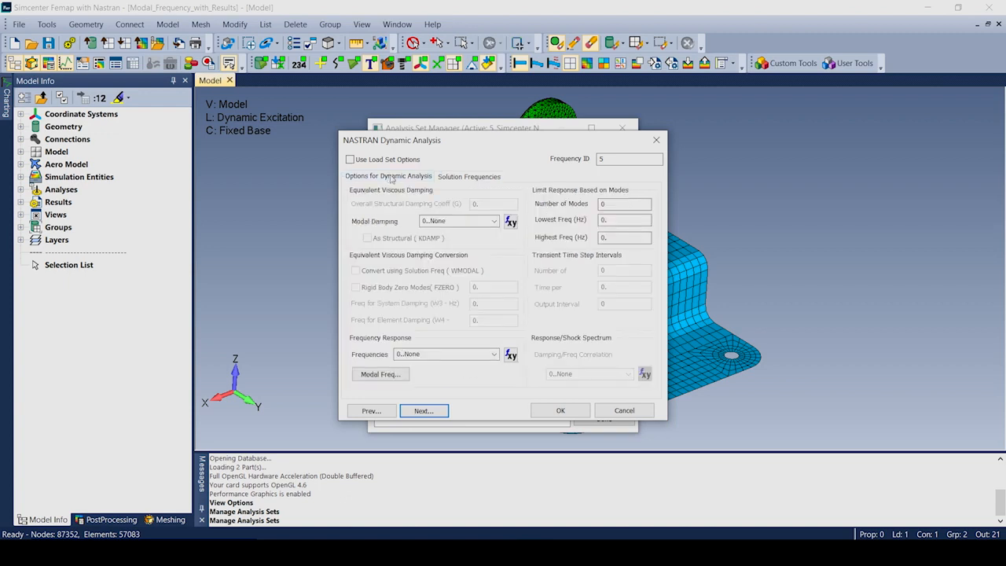
click(493, 223)
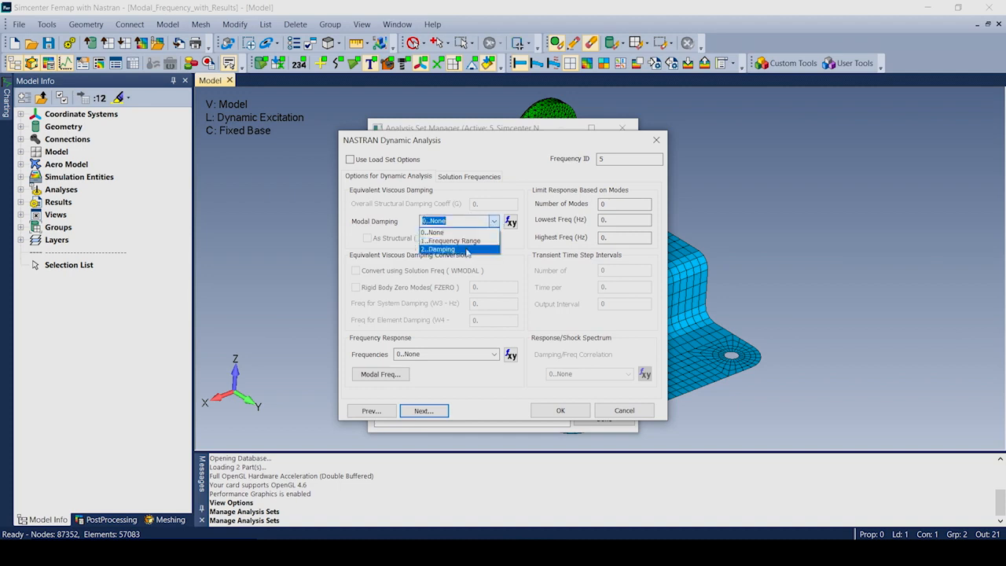
click(467, 249)
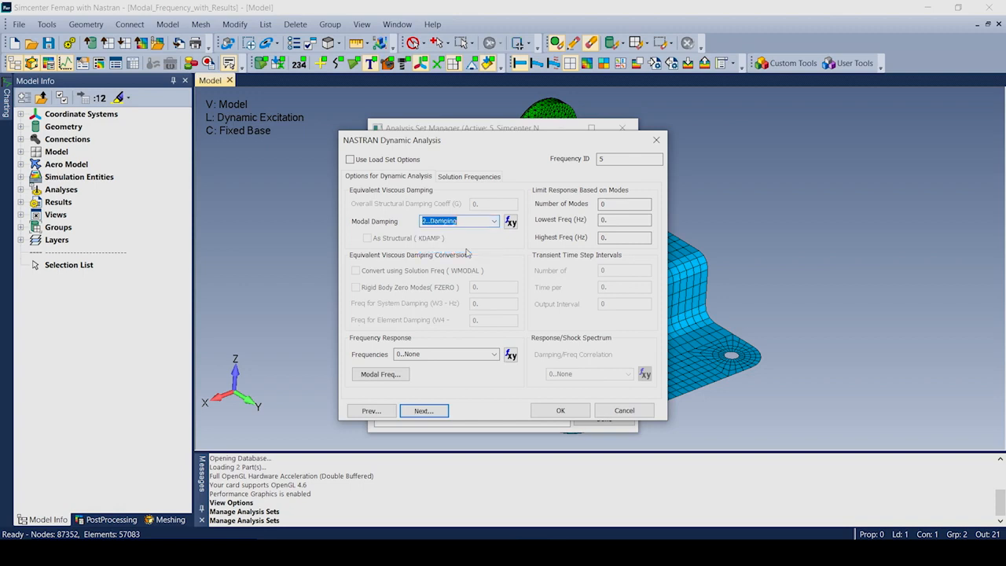
Assign the Dynamic Excitation load set to the frequency response case and accept its default output requests.
click(425, 411)
click(586, 279)
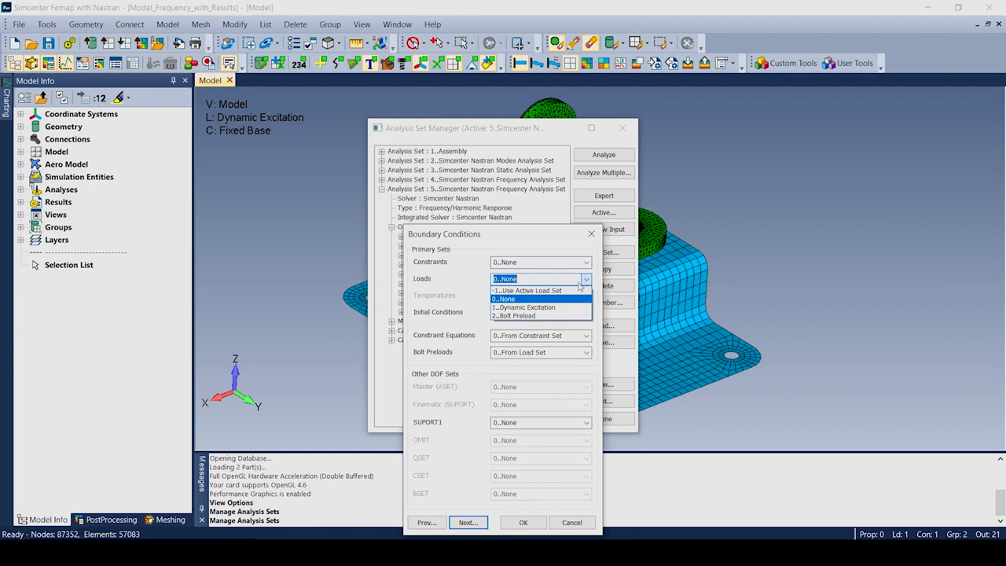
click(552, 311)
click(478, 523)
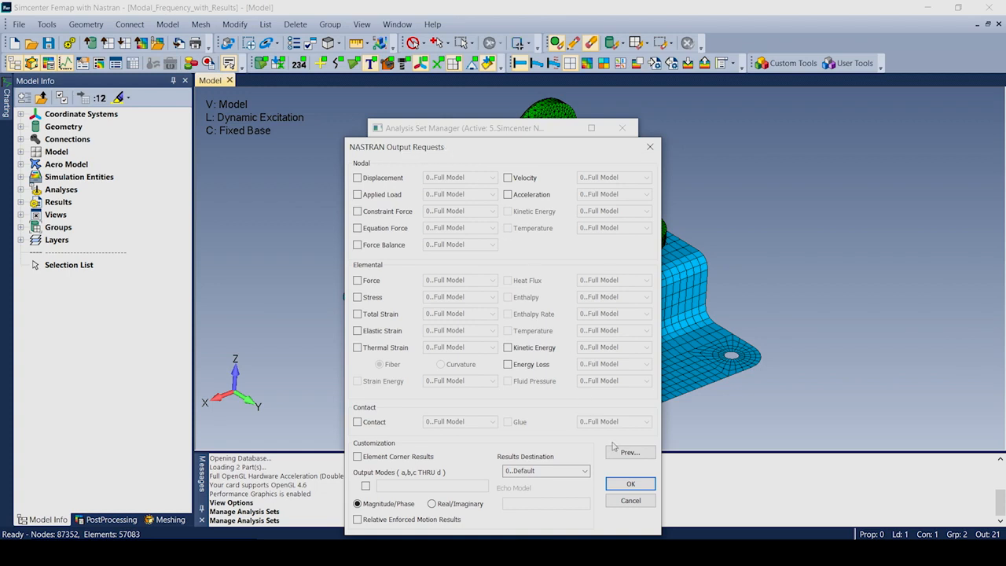
click(629, 485)
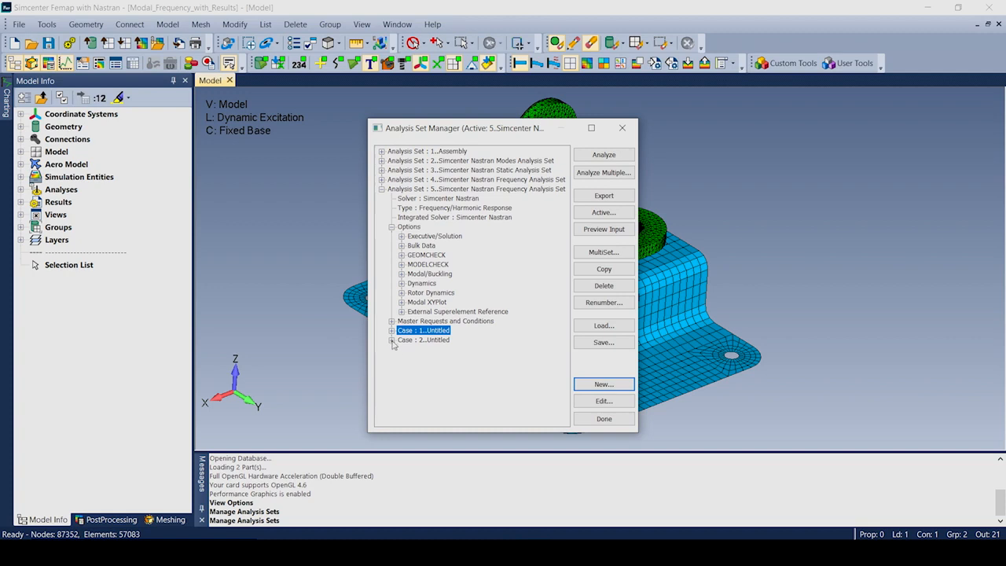
Set the static case 1..Untitled as the STATSUB preload subcase of the frequency response case.
click(391, 340)
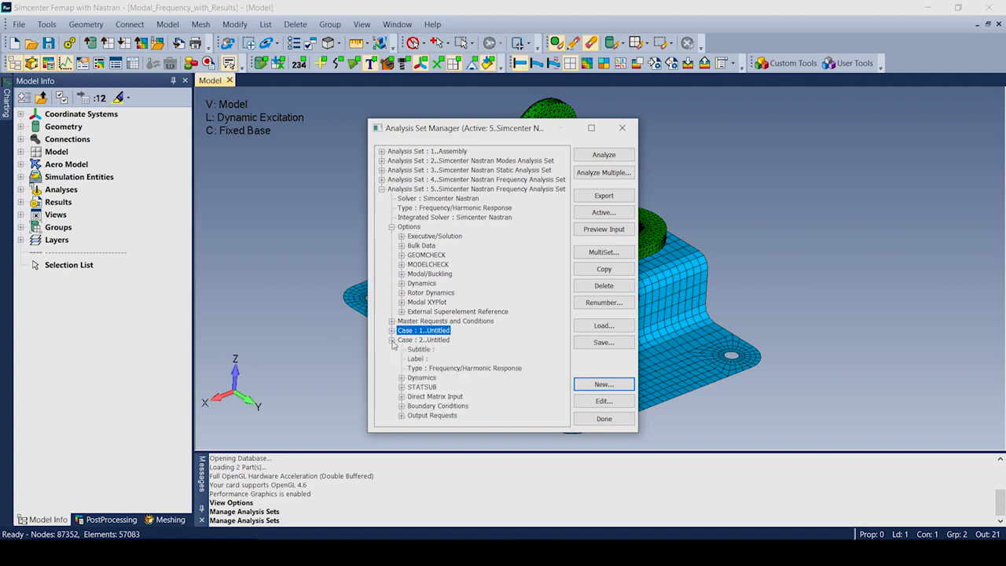
click(422, 387)
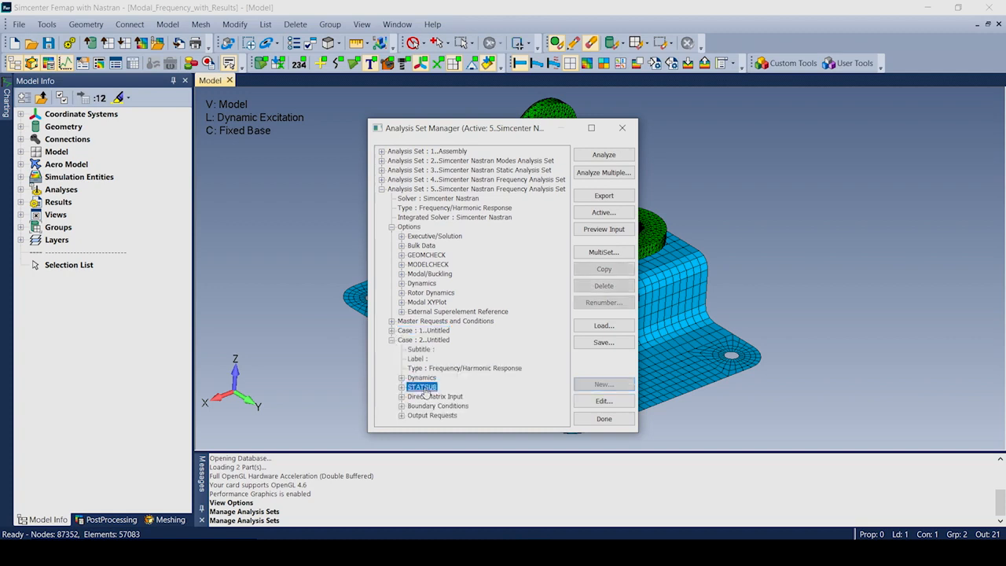
click(603, 402)
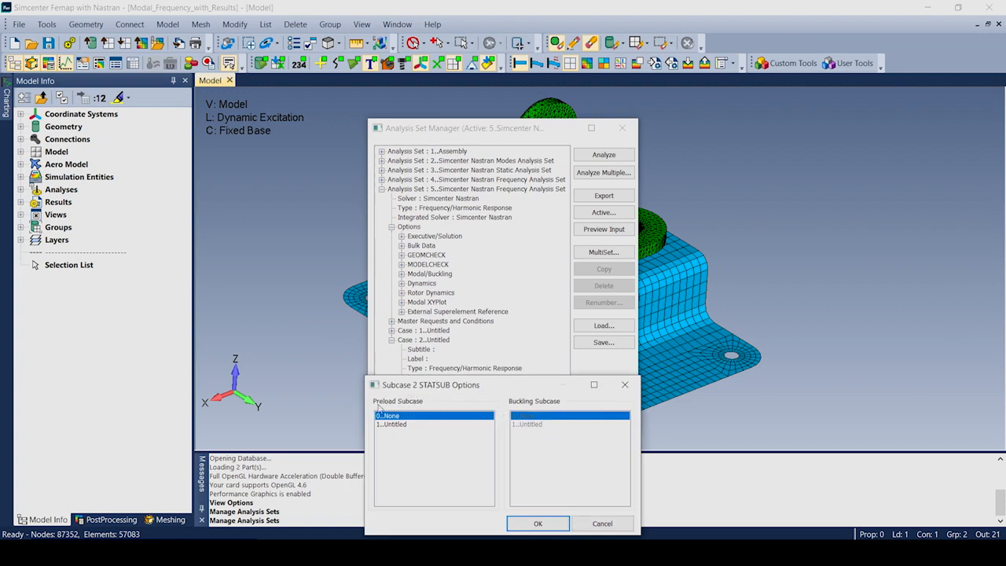
click(394, 425)
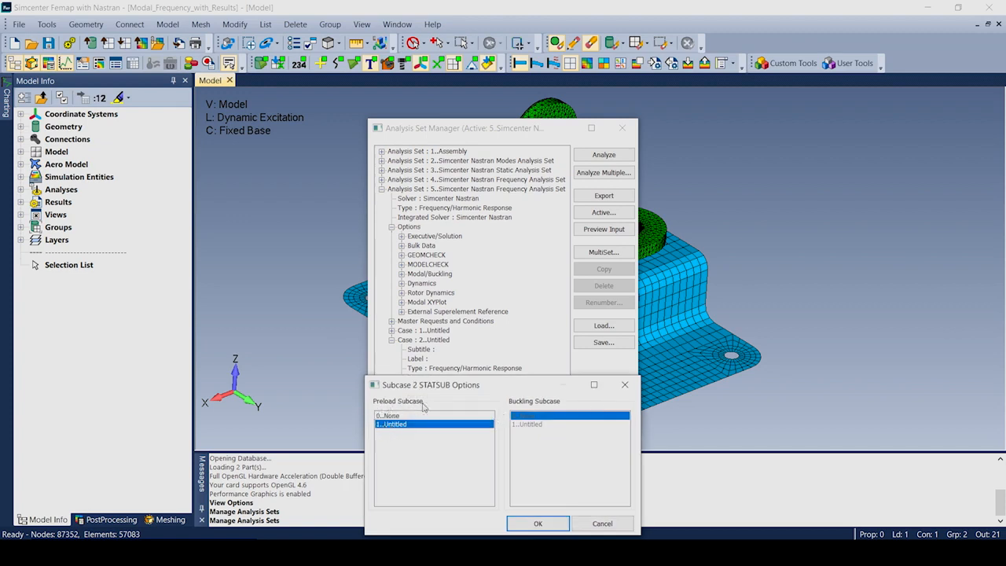
click(540, 524)
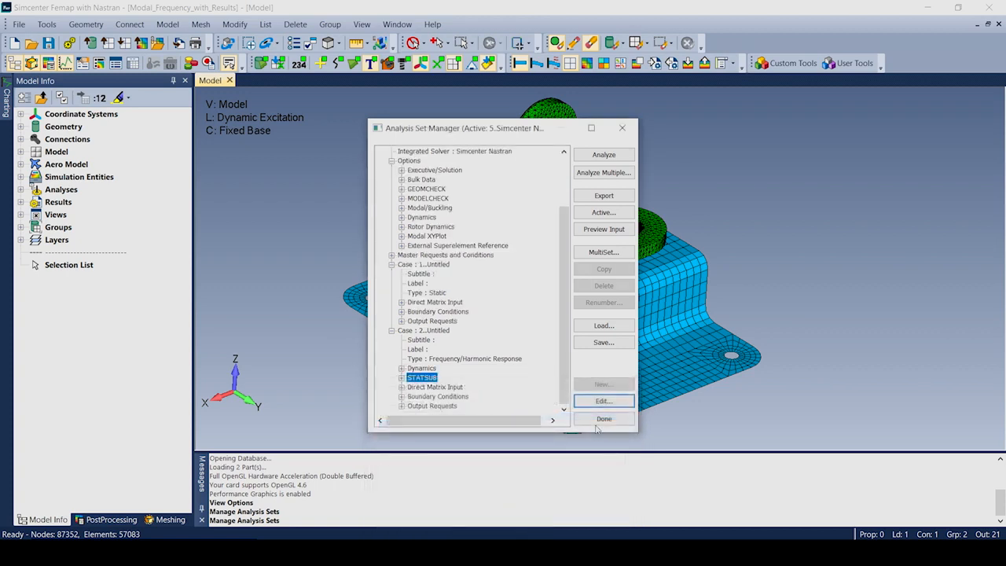
Preview the Nastran input file of the new frequency analysis set, then leave the preview and the analysis set manager.
click(604, 230)
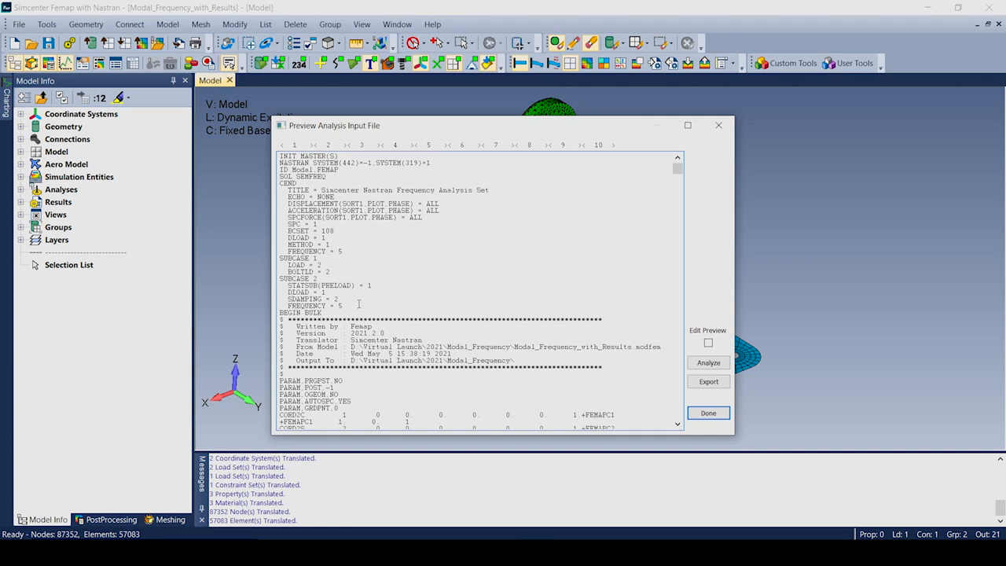
click(708, 412)
click(604, 418)
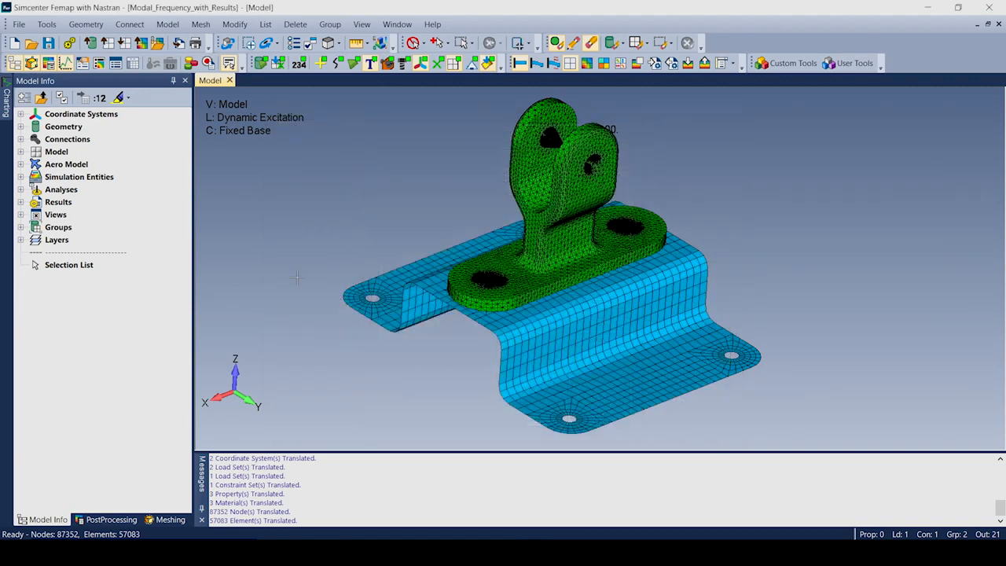
View the existing T3 Accelerations and T1 Translations charts in turn.
click(6, 102)
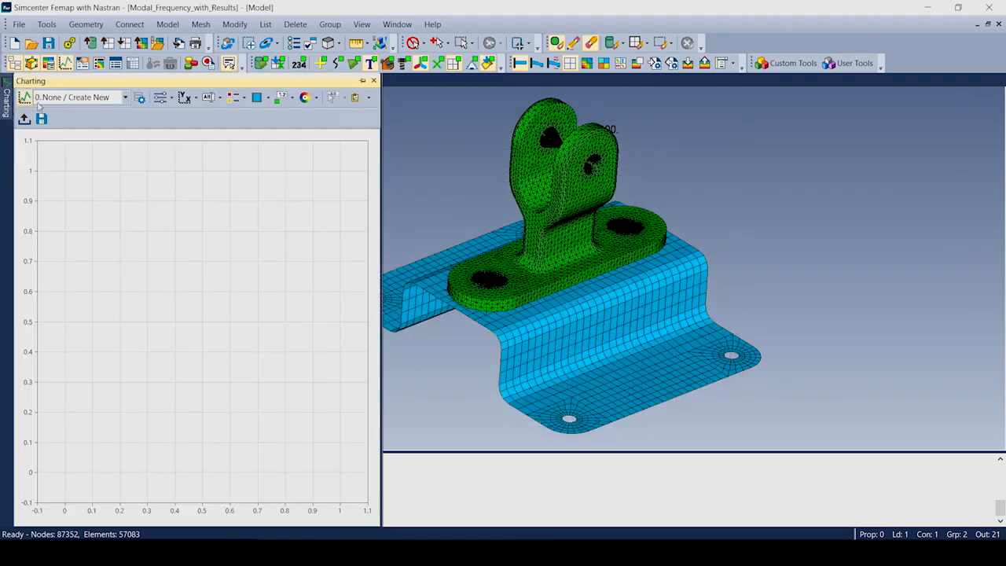
click(124, 97)
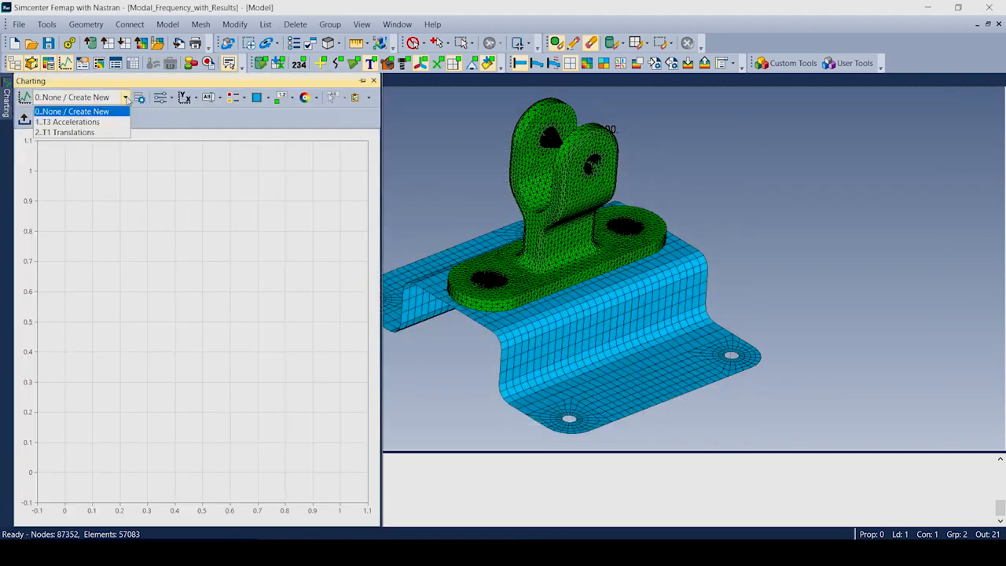
click(69, 123)
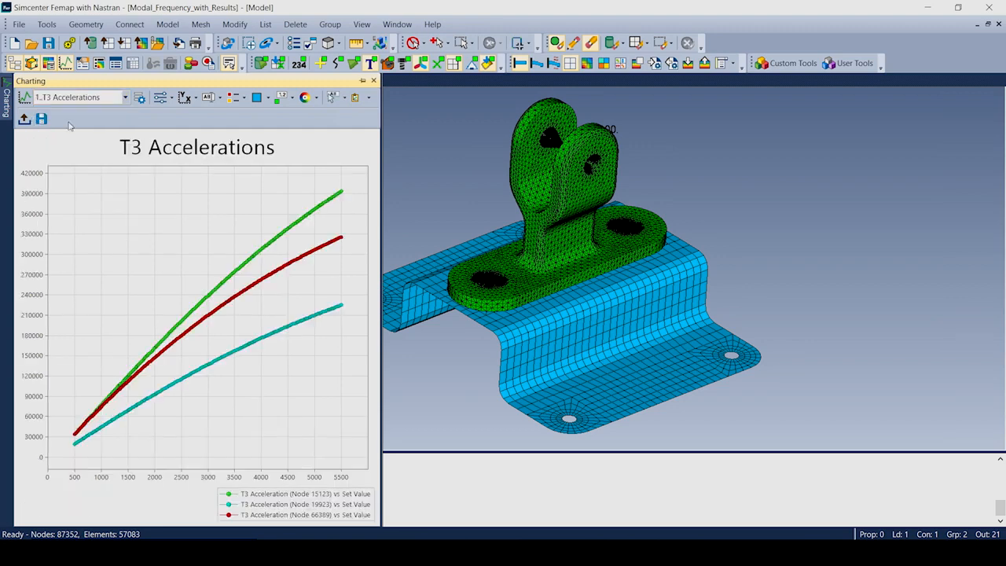
click(124, 97)
click(85, 133)
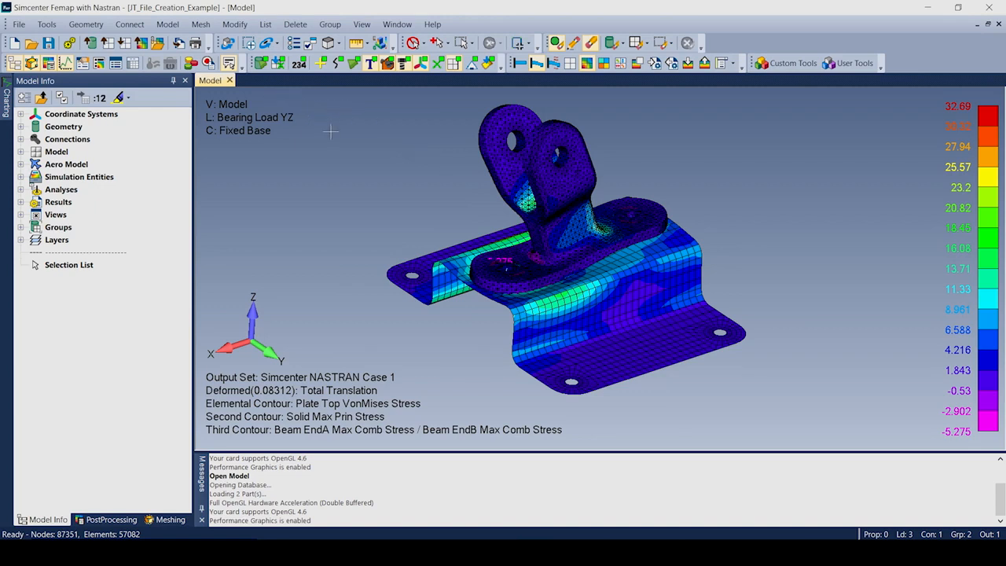
Save the contoured JT_File_Creation_Example view as a JT file named Multiple.
click(19, 25)
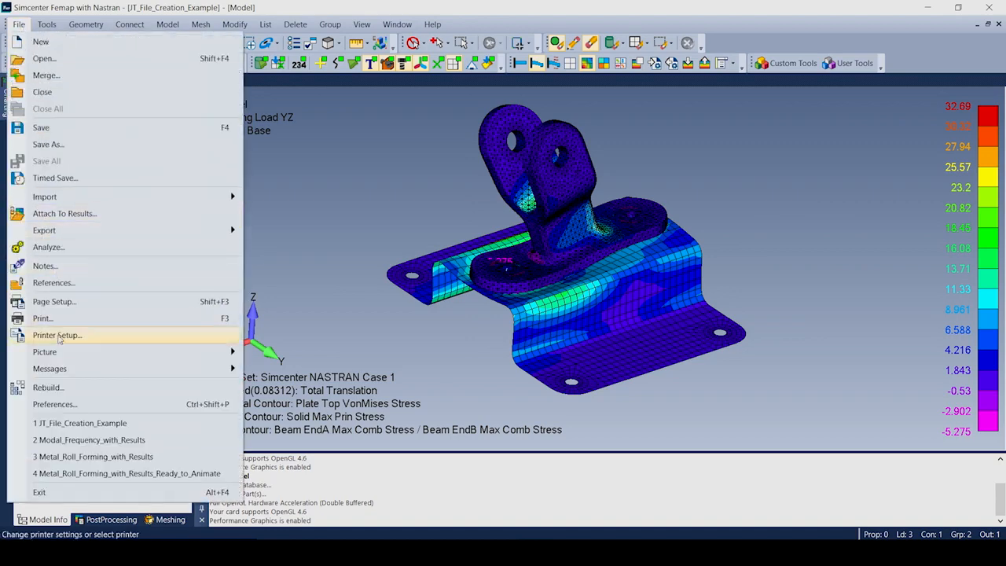
mouse_move(60, 358)
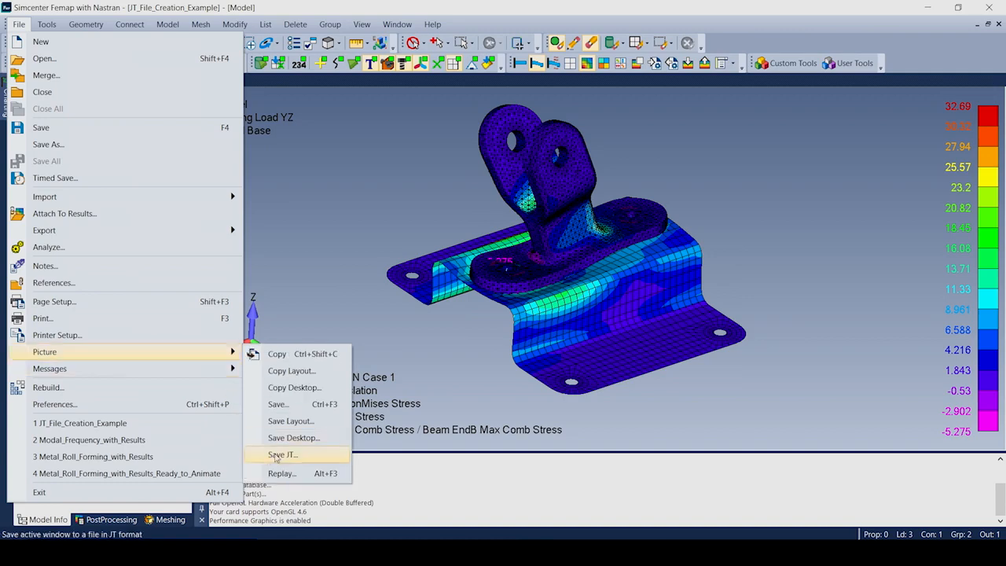
click(281, 456)
drag(352, 344, 345, 344)
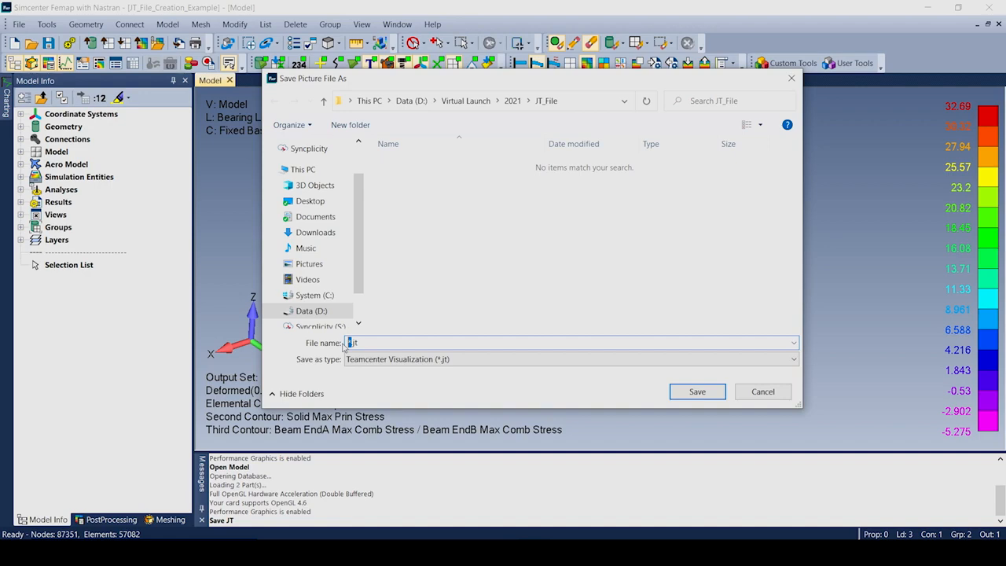
text(Multiple)
key(Return)
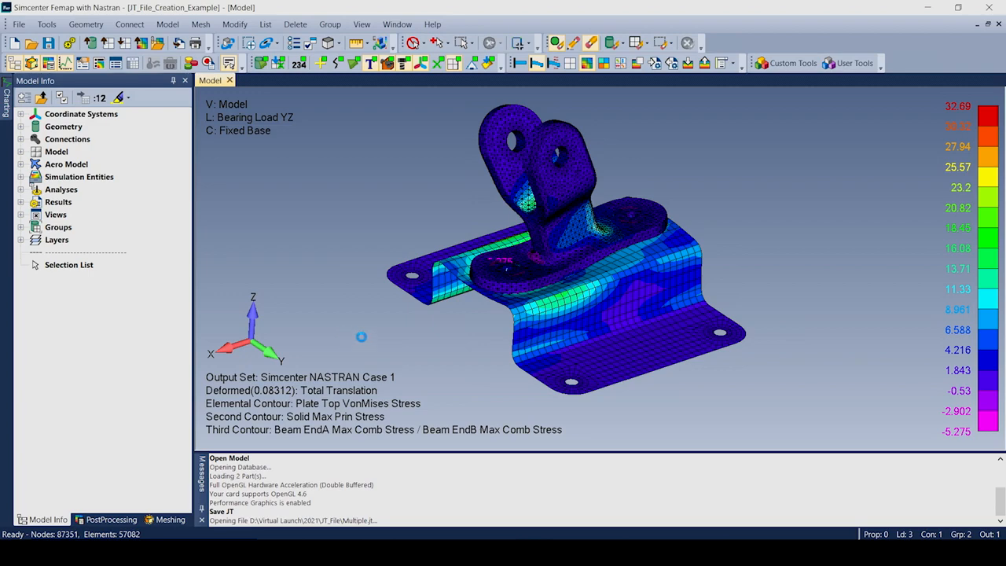
Place the JT File Options dialog clear of the model and review the load set choices for standard output.
drag(451, 271, 425, 138)
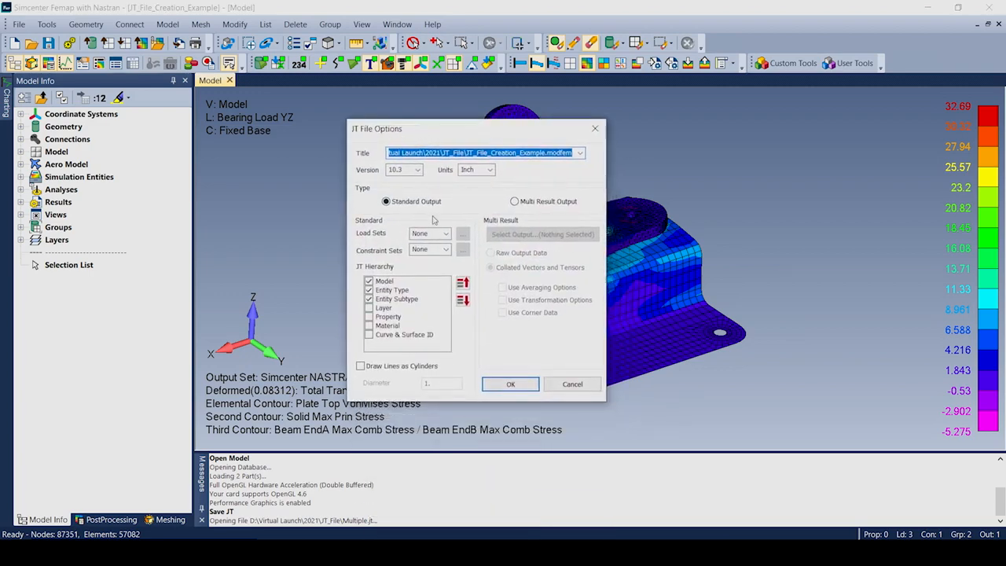
drag(519, 138, 258, 147)
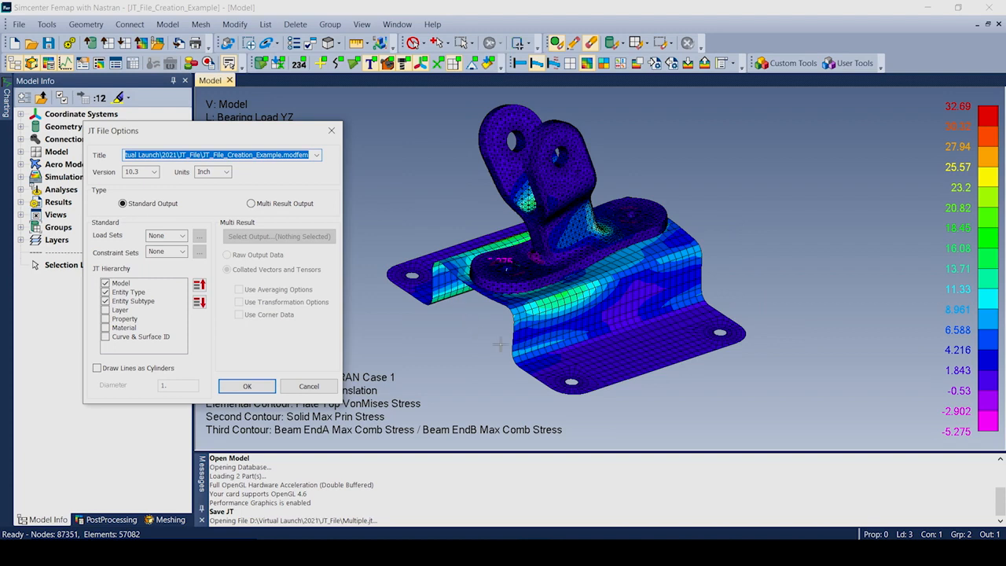
click(181, 235)
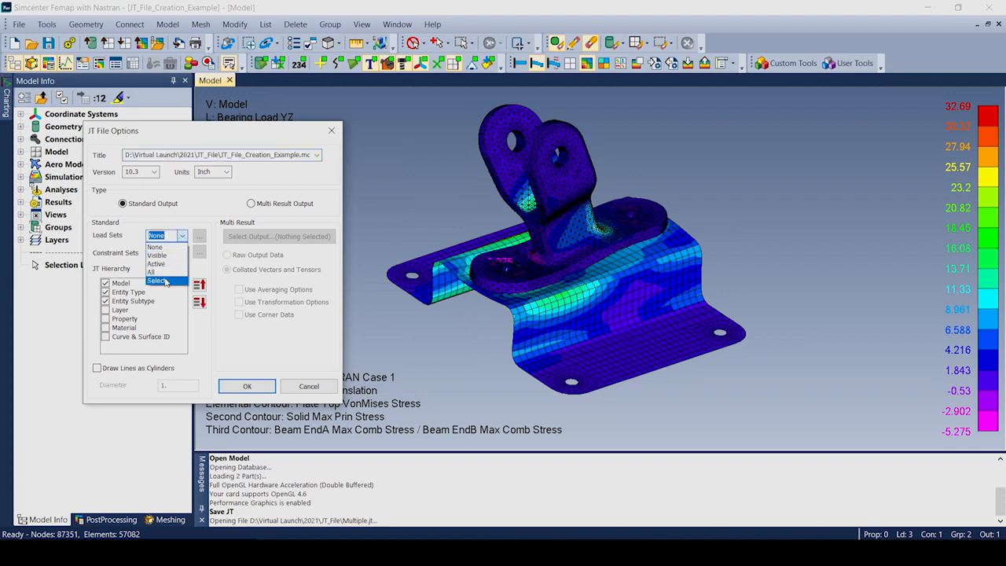
click(126, 268)
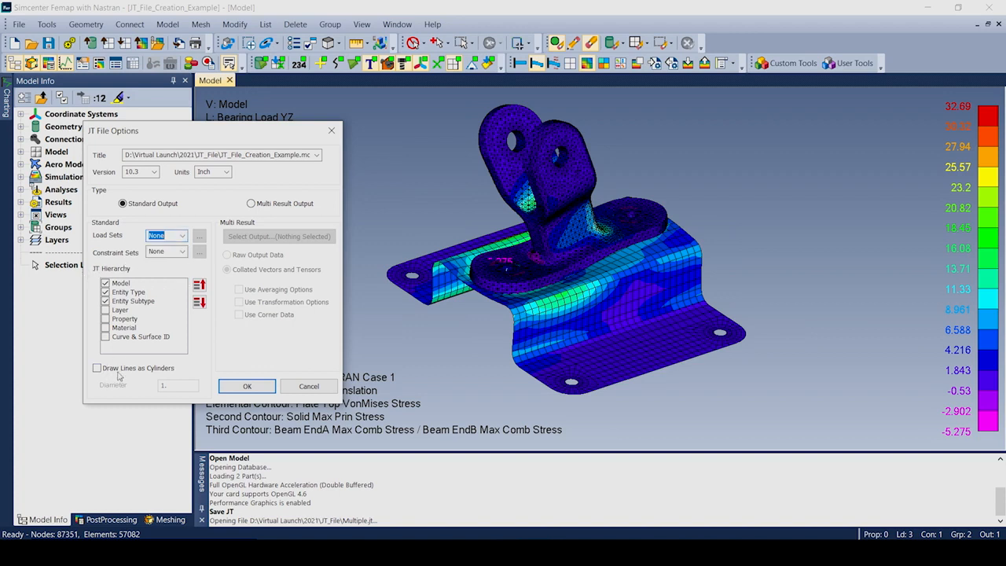
Set the JT export to multi-result output and include all three Simcenter NASTRAN output sets.
click(251, 205)
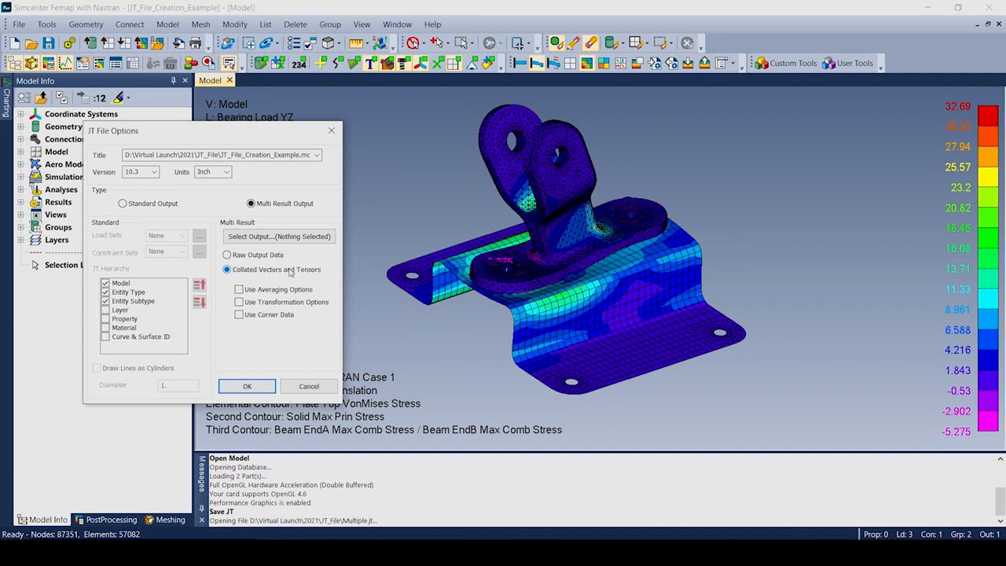
click(268, 236)
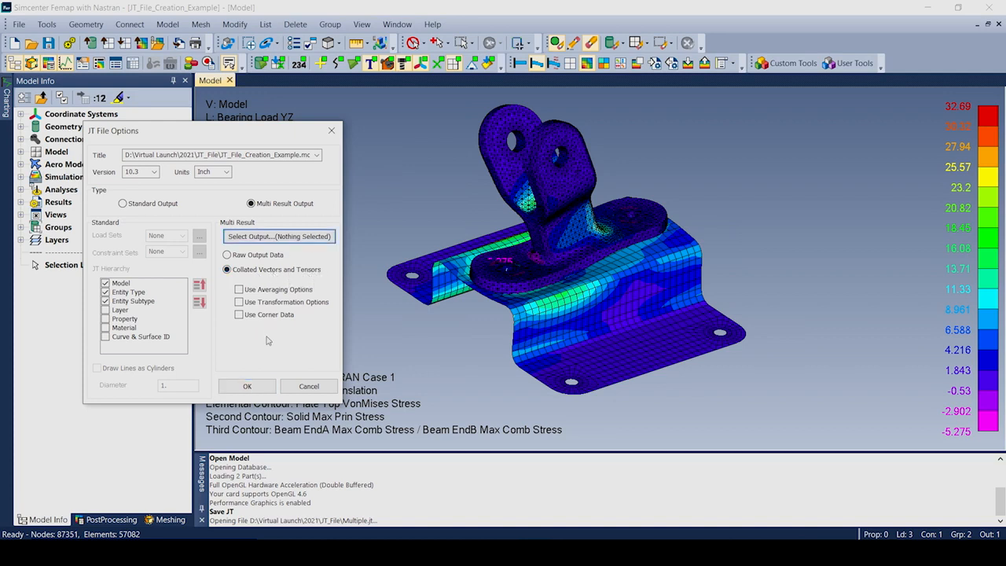
click(261, 236)
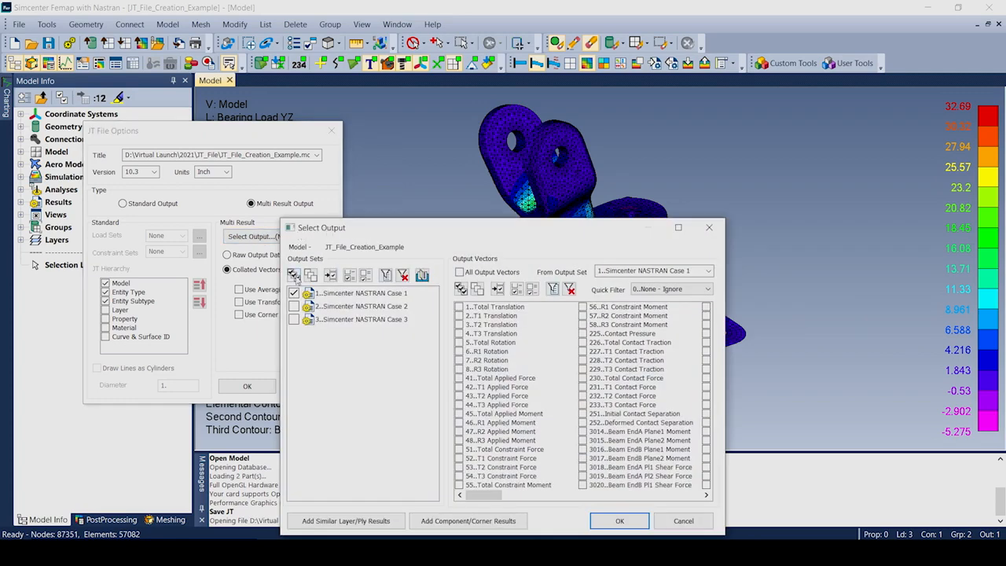
click(294, 275)
Choose Total Translation and, filtering titles by "von", the plate top, plate bottom and solid Von Mises stresses as output vectors, and create the JT file.
click(459, 307)
click(553, 290)
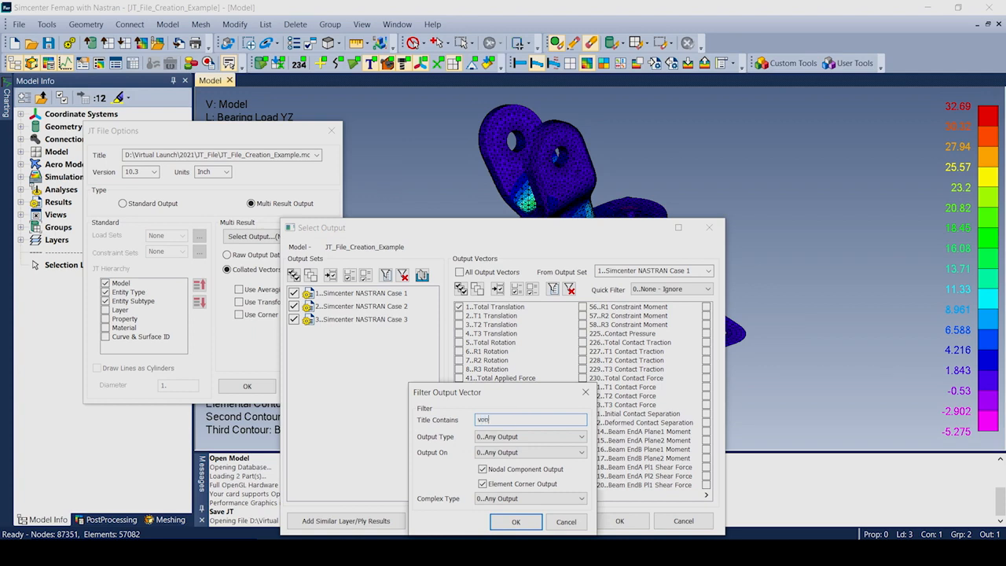
click(511, 521)
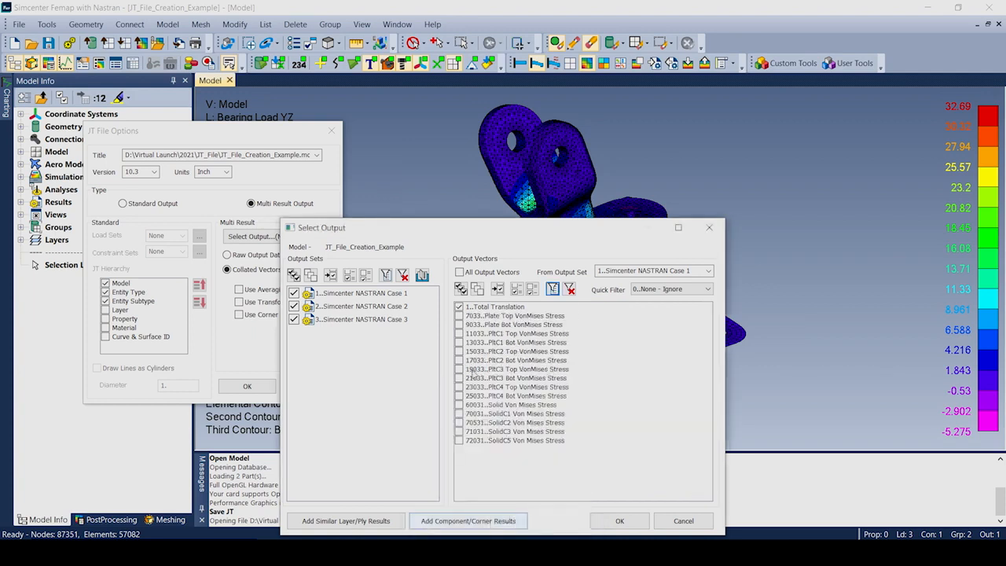
click(460, 316)
click(620, 522)
click(248, 387)
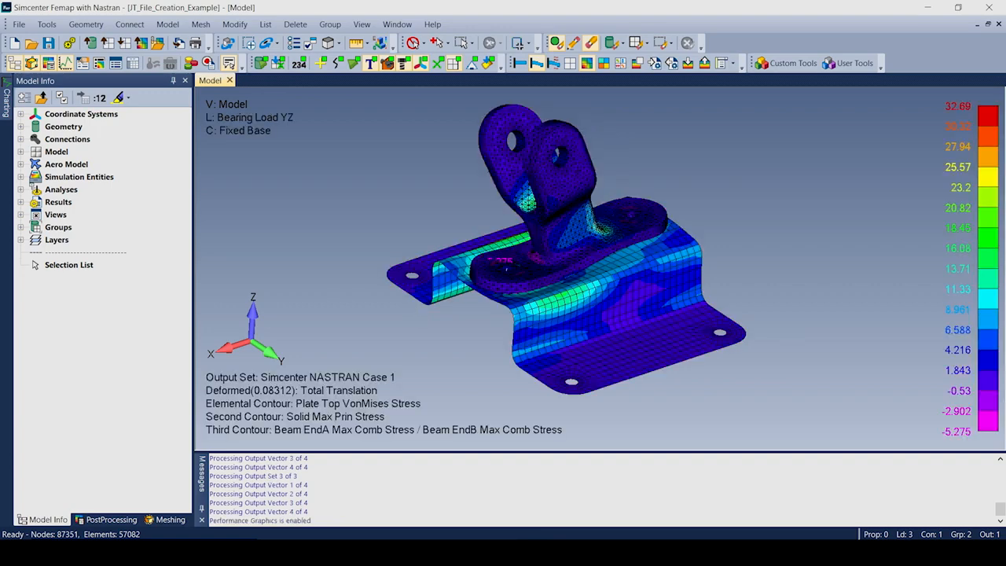
Switch to Teamcenter Visualization, open Multiple.jt and turn the Case 1 solid Von Mises stress display to an angled 3D view.
key(alt+Tab)
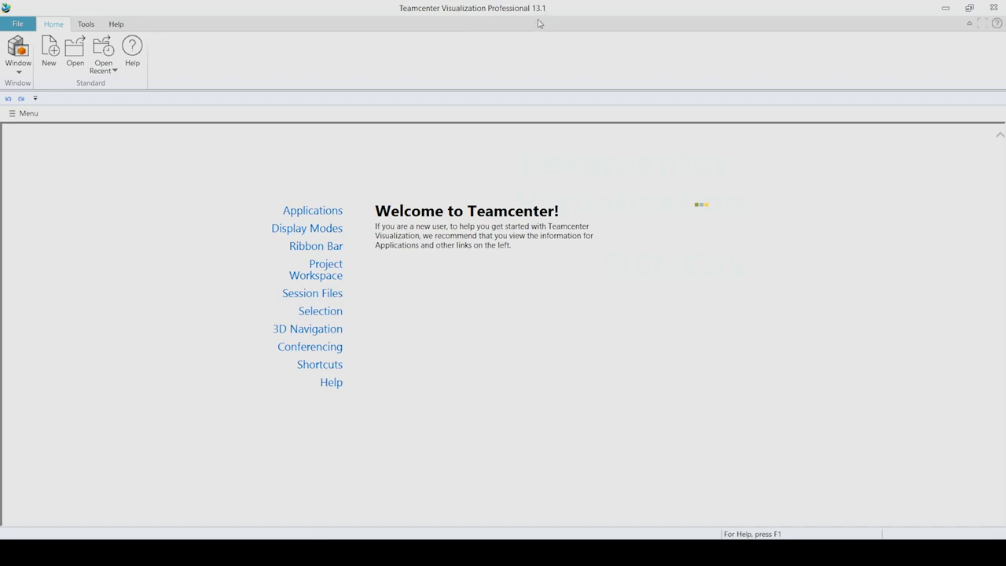
click(17, 23)
click(41, 47)
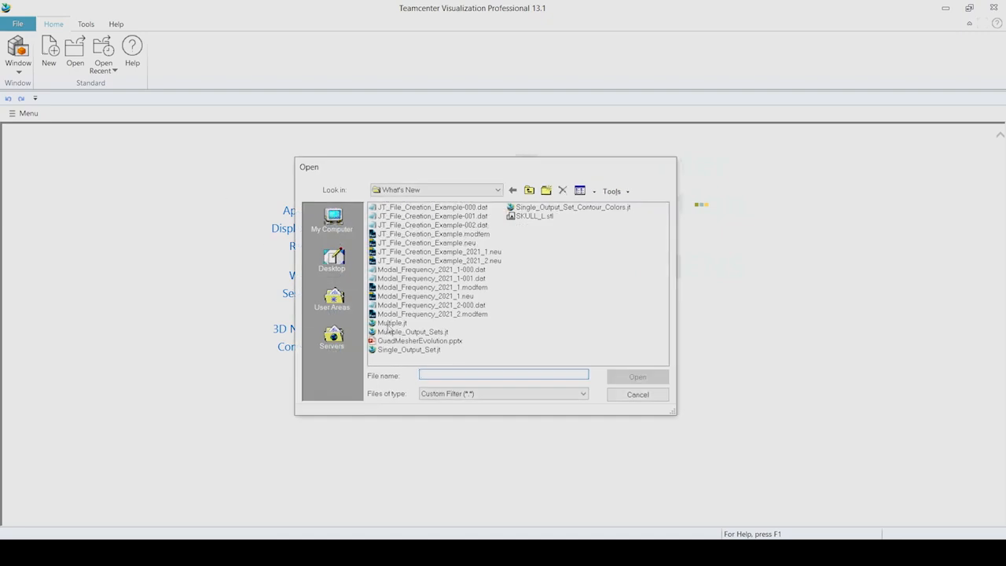
double_click(389, 324)
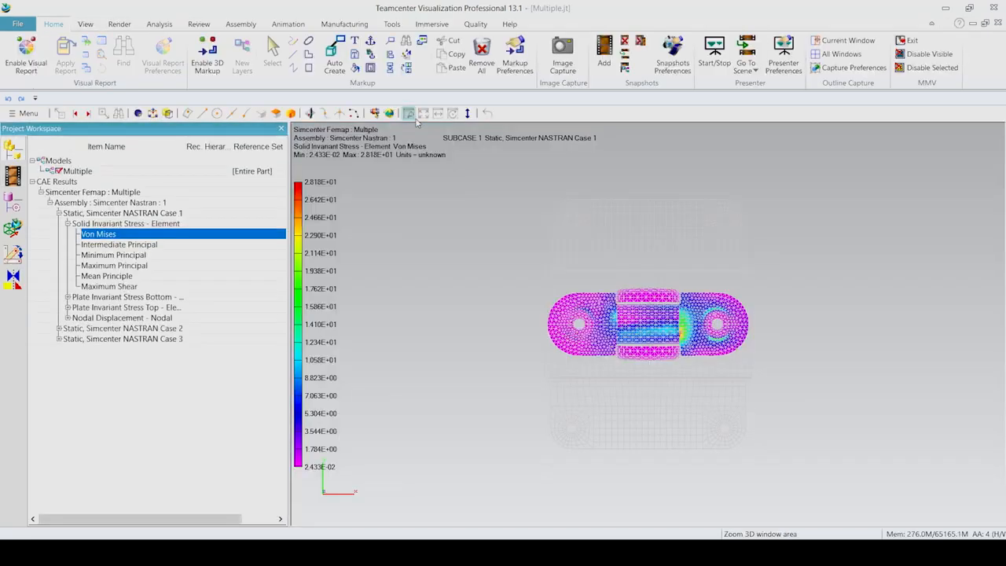
drag(539, 333, 659, 300)
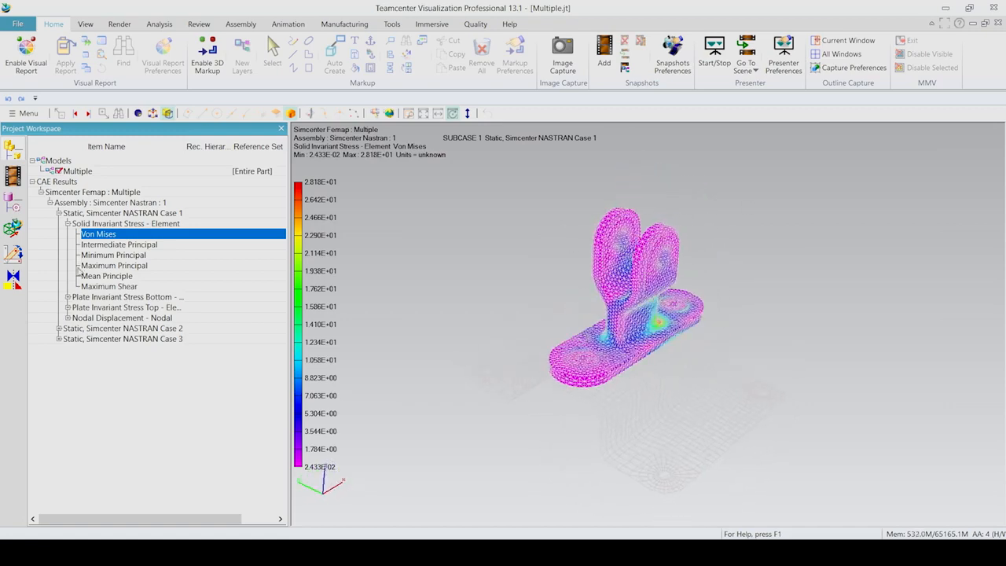
Expand the results of NASTRAN Cases 2 and 3 and display the Case 3 solid element Von Mises stress.
click(59, 328)
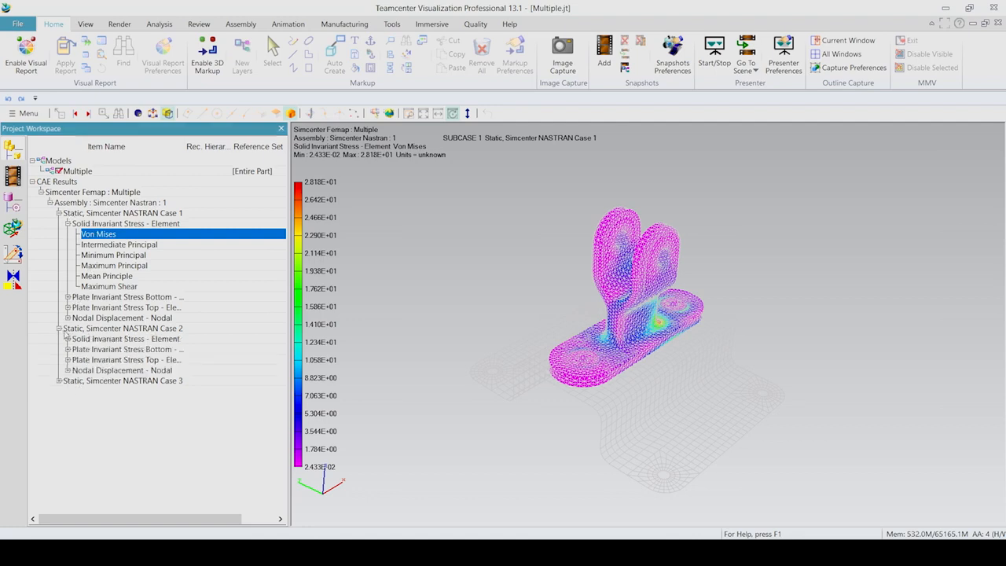
click(59, 381)
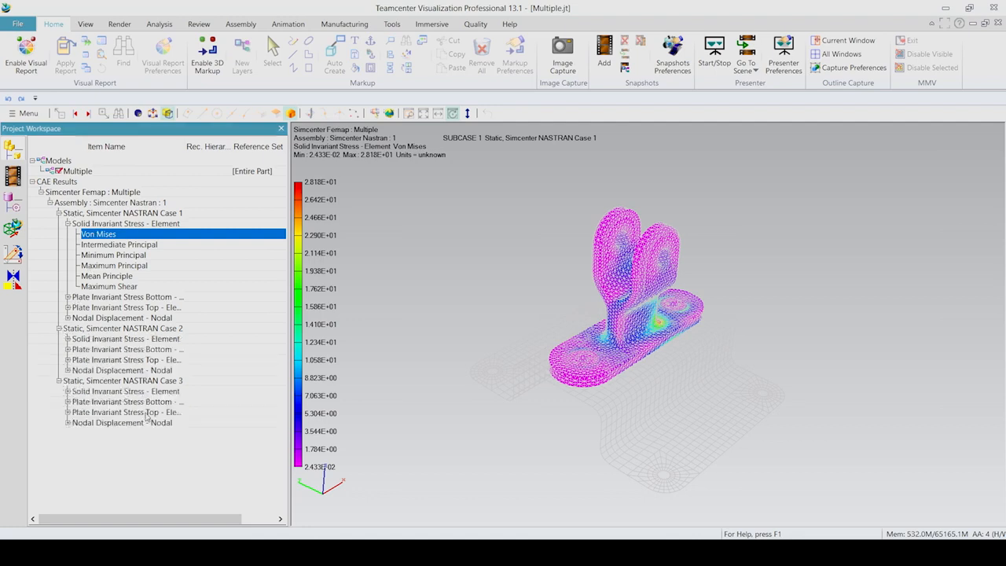
click(67, 391)
click(100, 402)
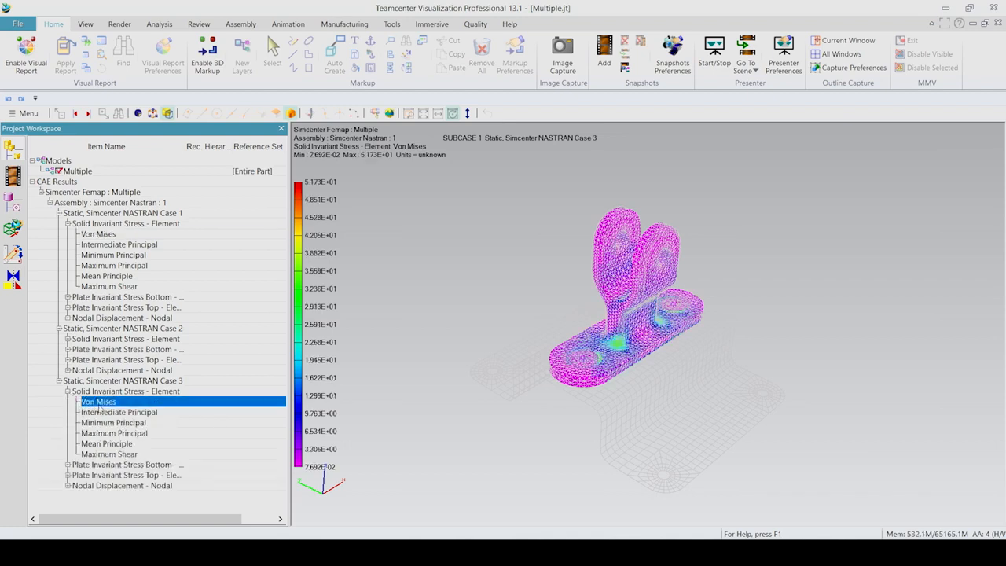
Display the Von Mises component of the Case 3 plate bottom invariant stress.
click(68, 465)
scroll(163, 455, down, 2)
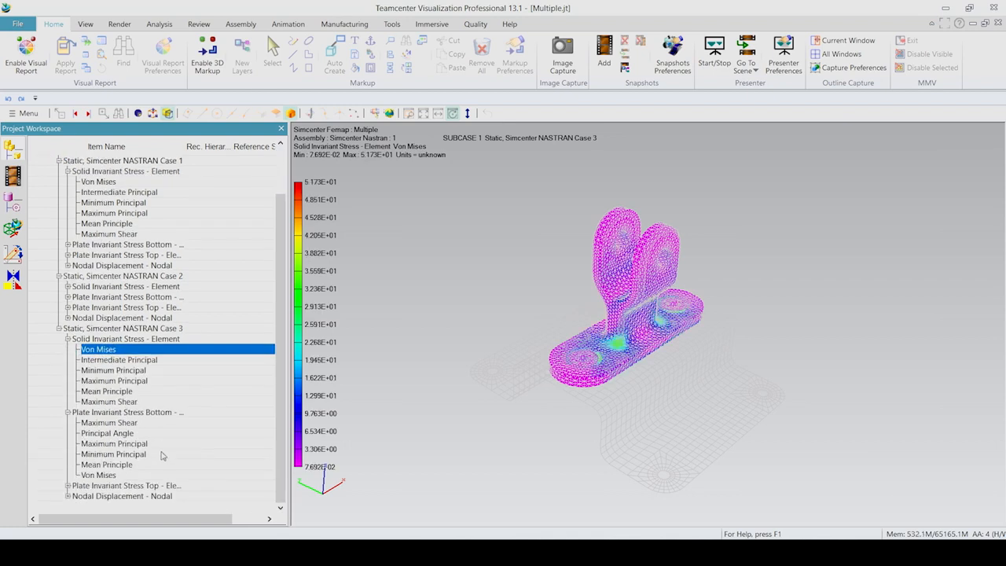
click(100, 476)
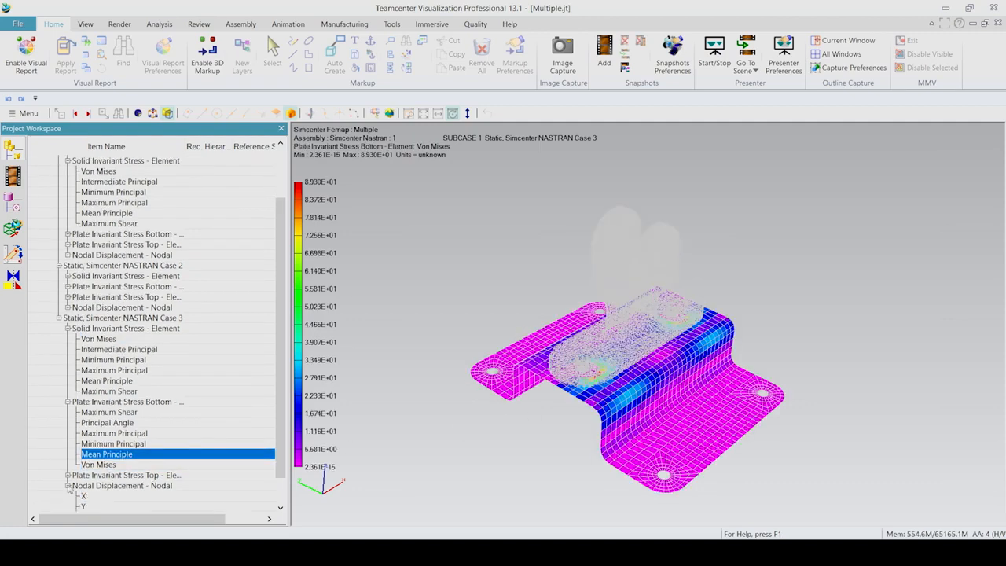
Display the Case 3 nodal displacement magnitude on the whole bracket assembly.
click(69, 487)
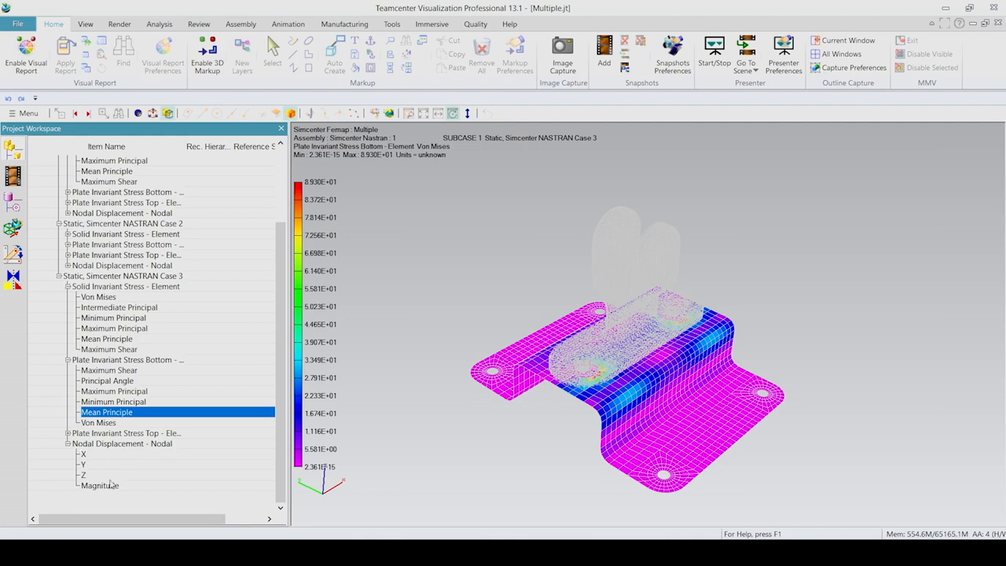
click(100, 486)
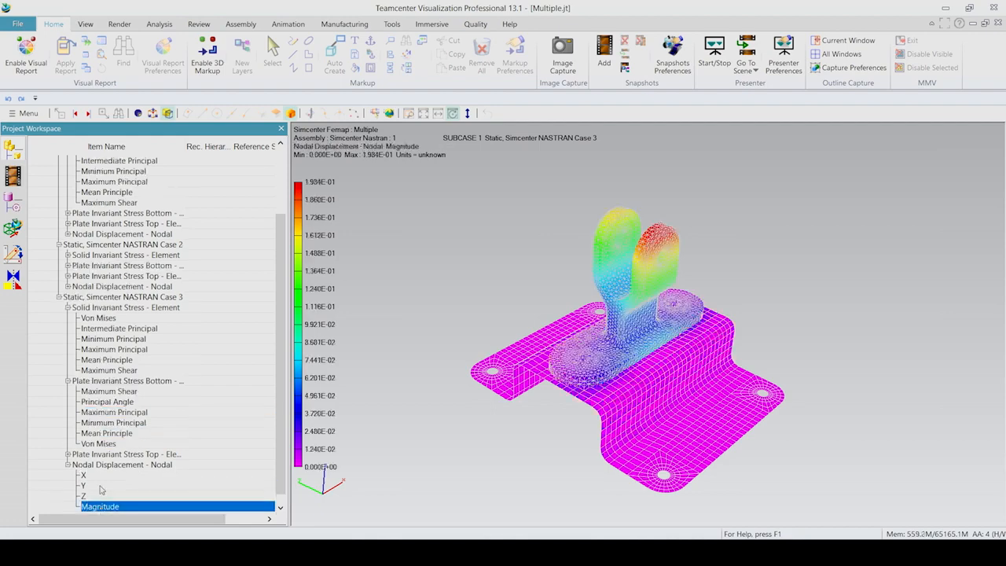
drag(777, 420, 687, 410)
middle_drag(696, 419, 664, 380)
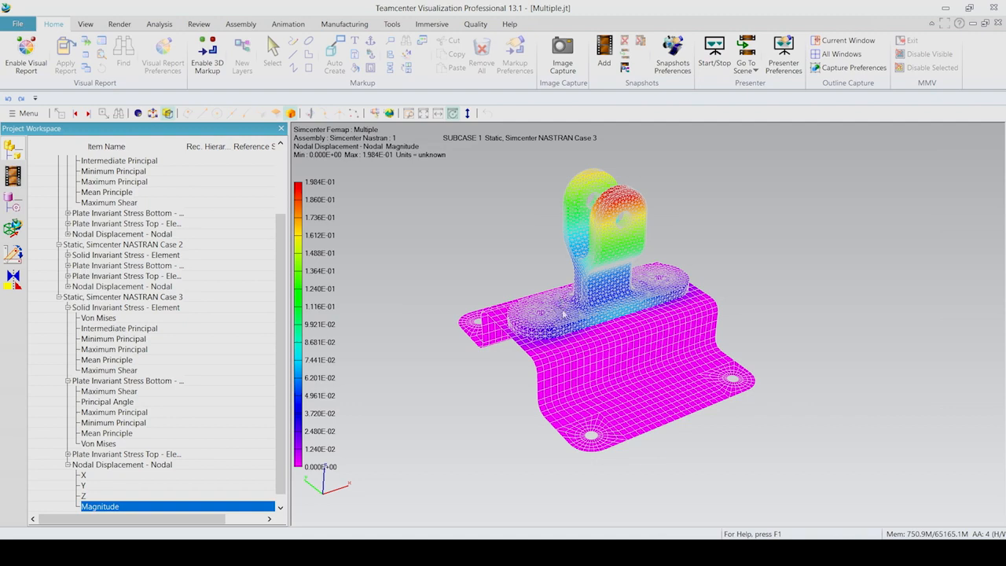
Turn on the deformation display using the nodal displacement magnitude at a scale of 10% of the model, and inspect the deformed bracket.
click(120, 24)
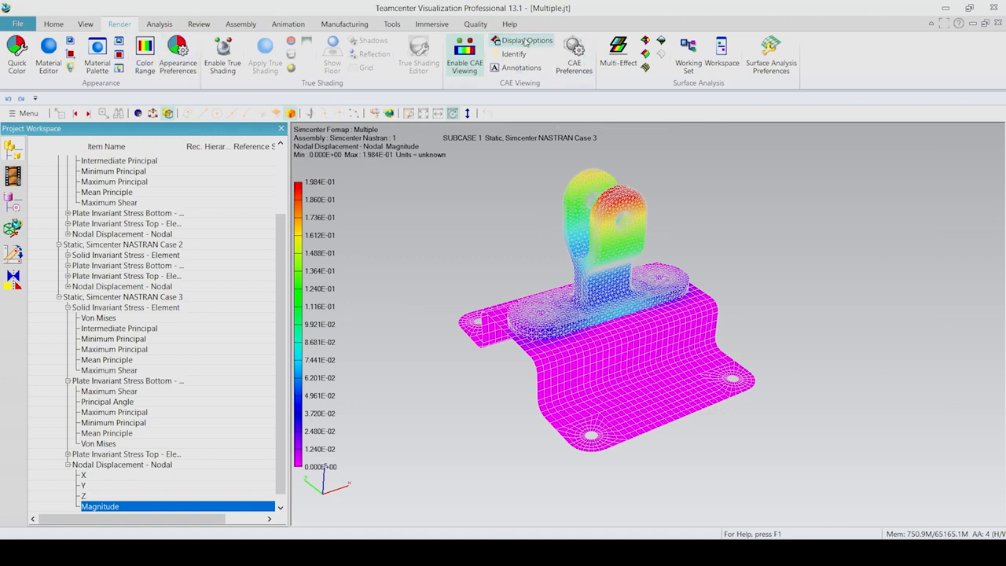
click(525, 43)
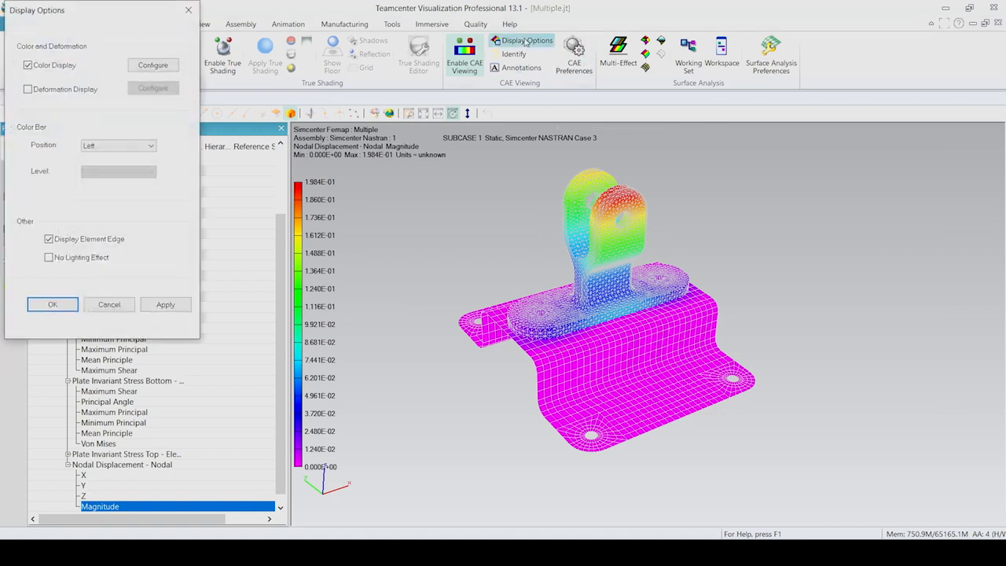
click(28, 90)
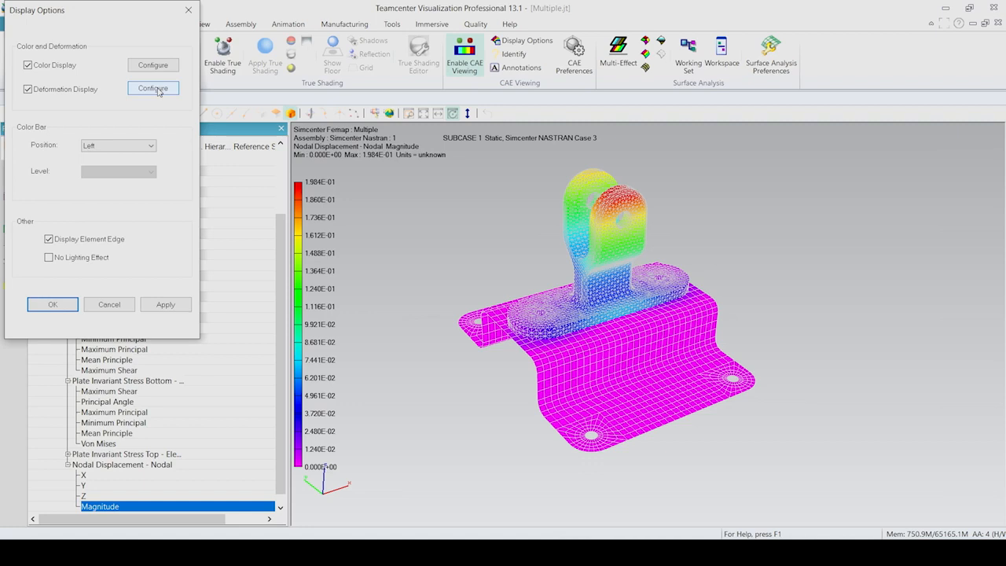
click(156, 88)
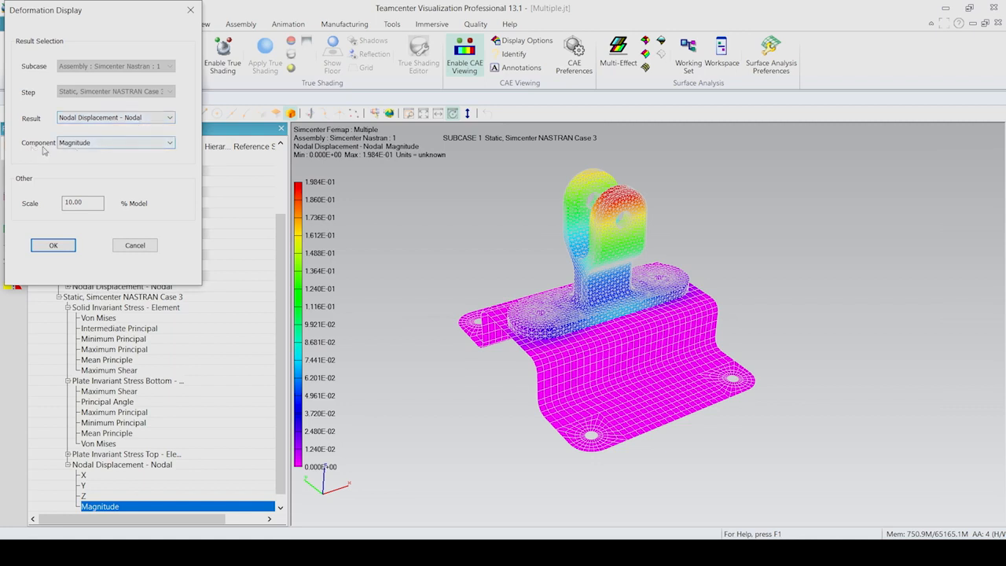
click(54, 246)
click(165, 308)
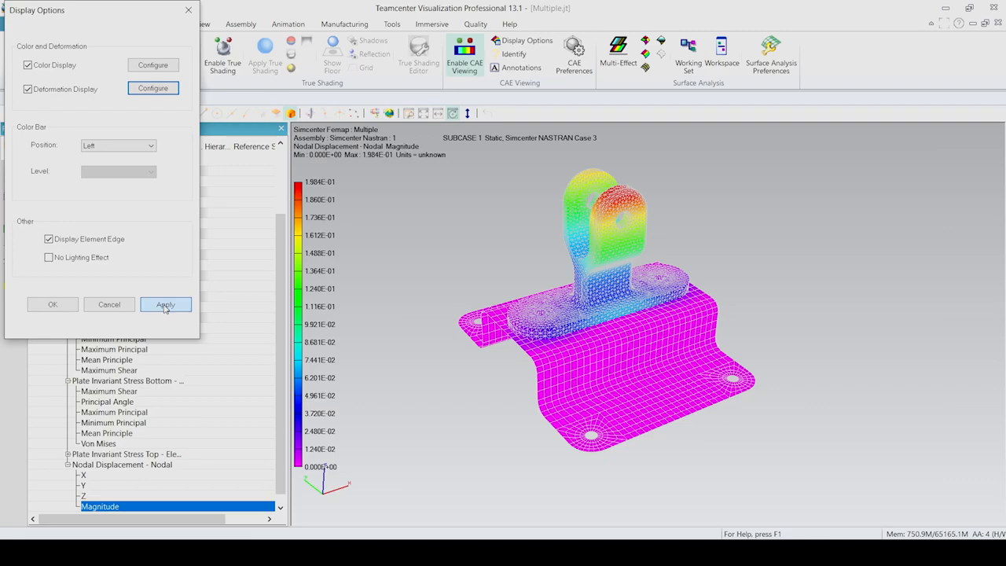
click(62, 306)
drag(532, 305, 489, 334)
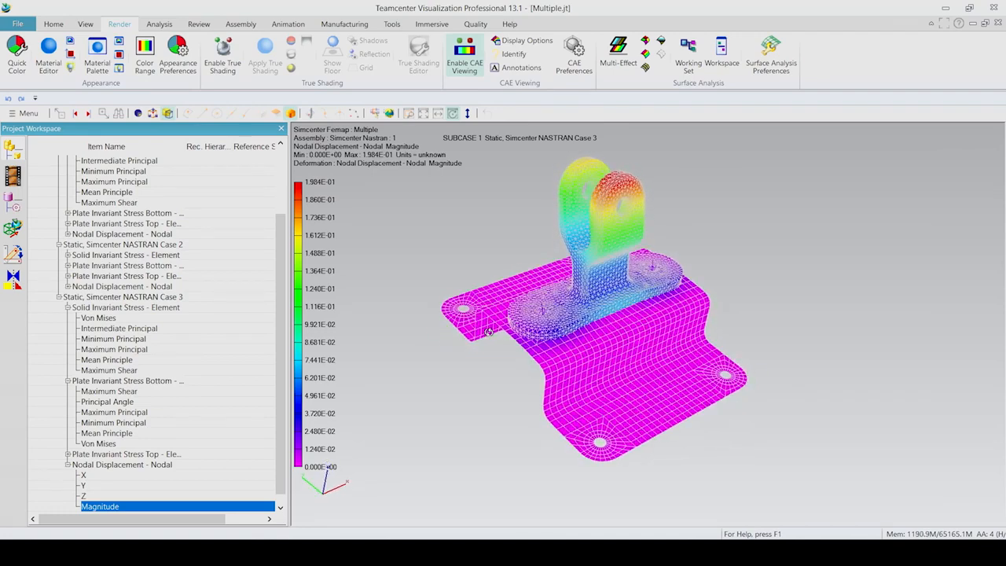